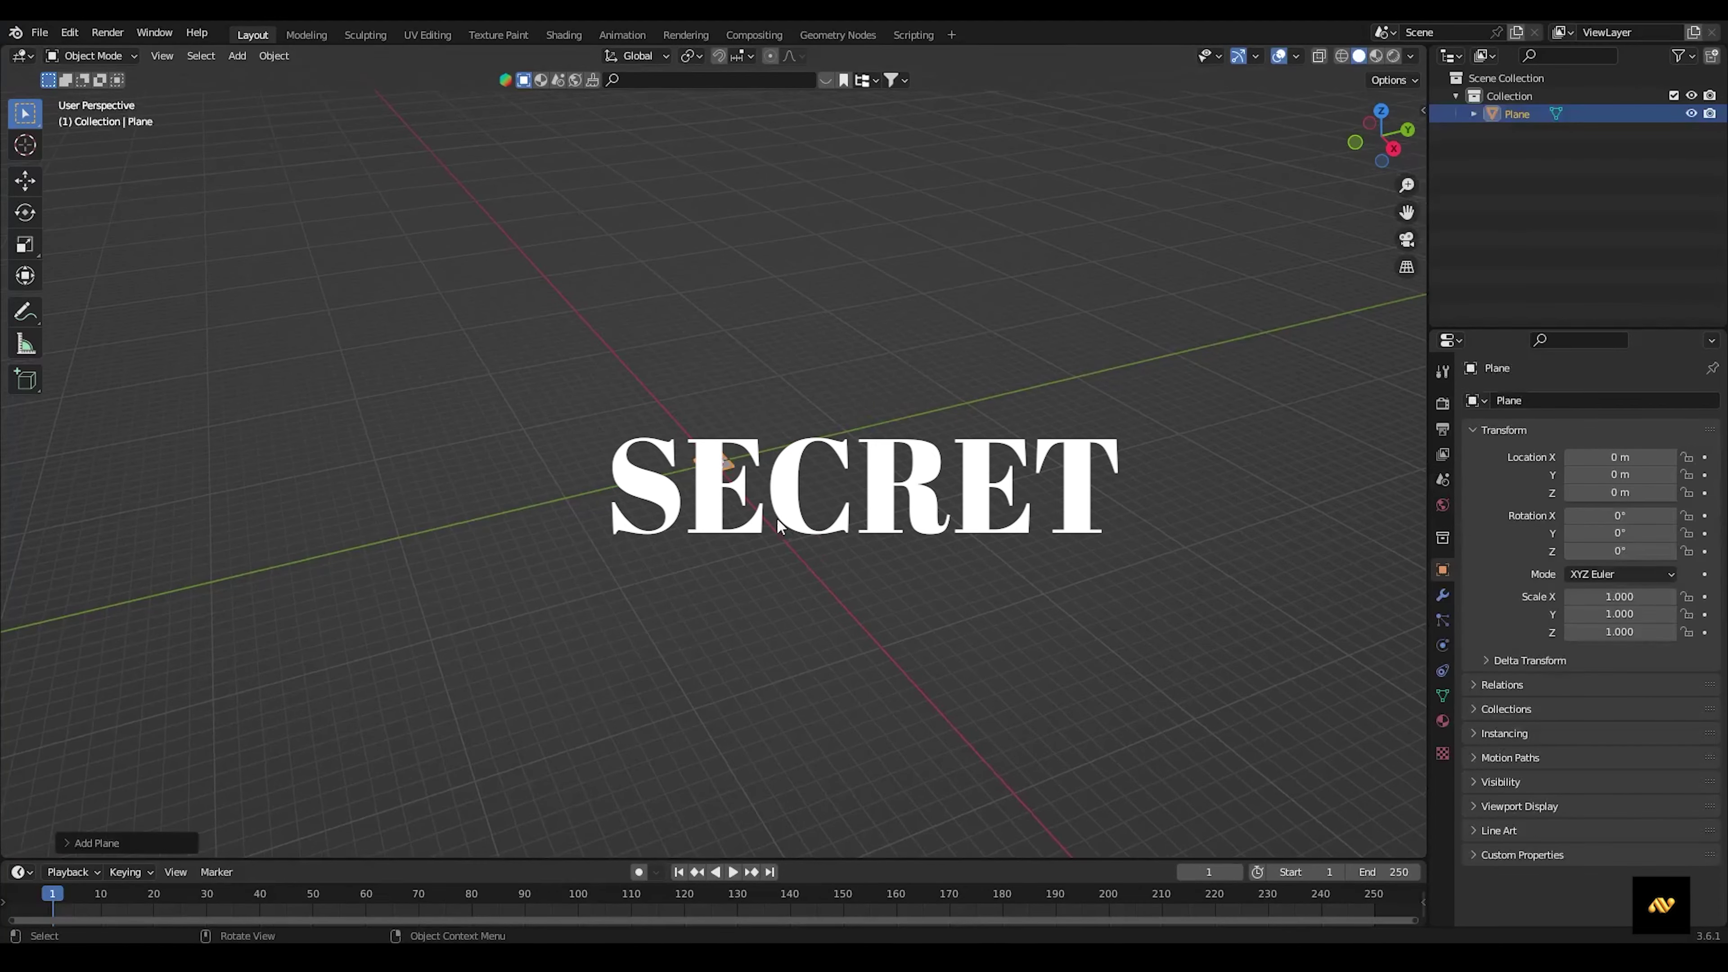
# Scale the plane up into a large ground plane.
pyautogui.press('s')
pyautogui.click(775, 355)
pyautogui.moveTo(775, 355)
pyautogui.mouseDown(button='middle')
pyautogui.moveTo(779, 517)
pyautogui.moveTo(680, 408)
pyautogui.mouseUp(button='middle')
pyautogui.hotkey('shift', 'a')
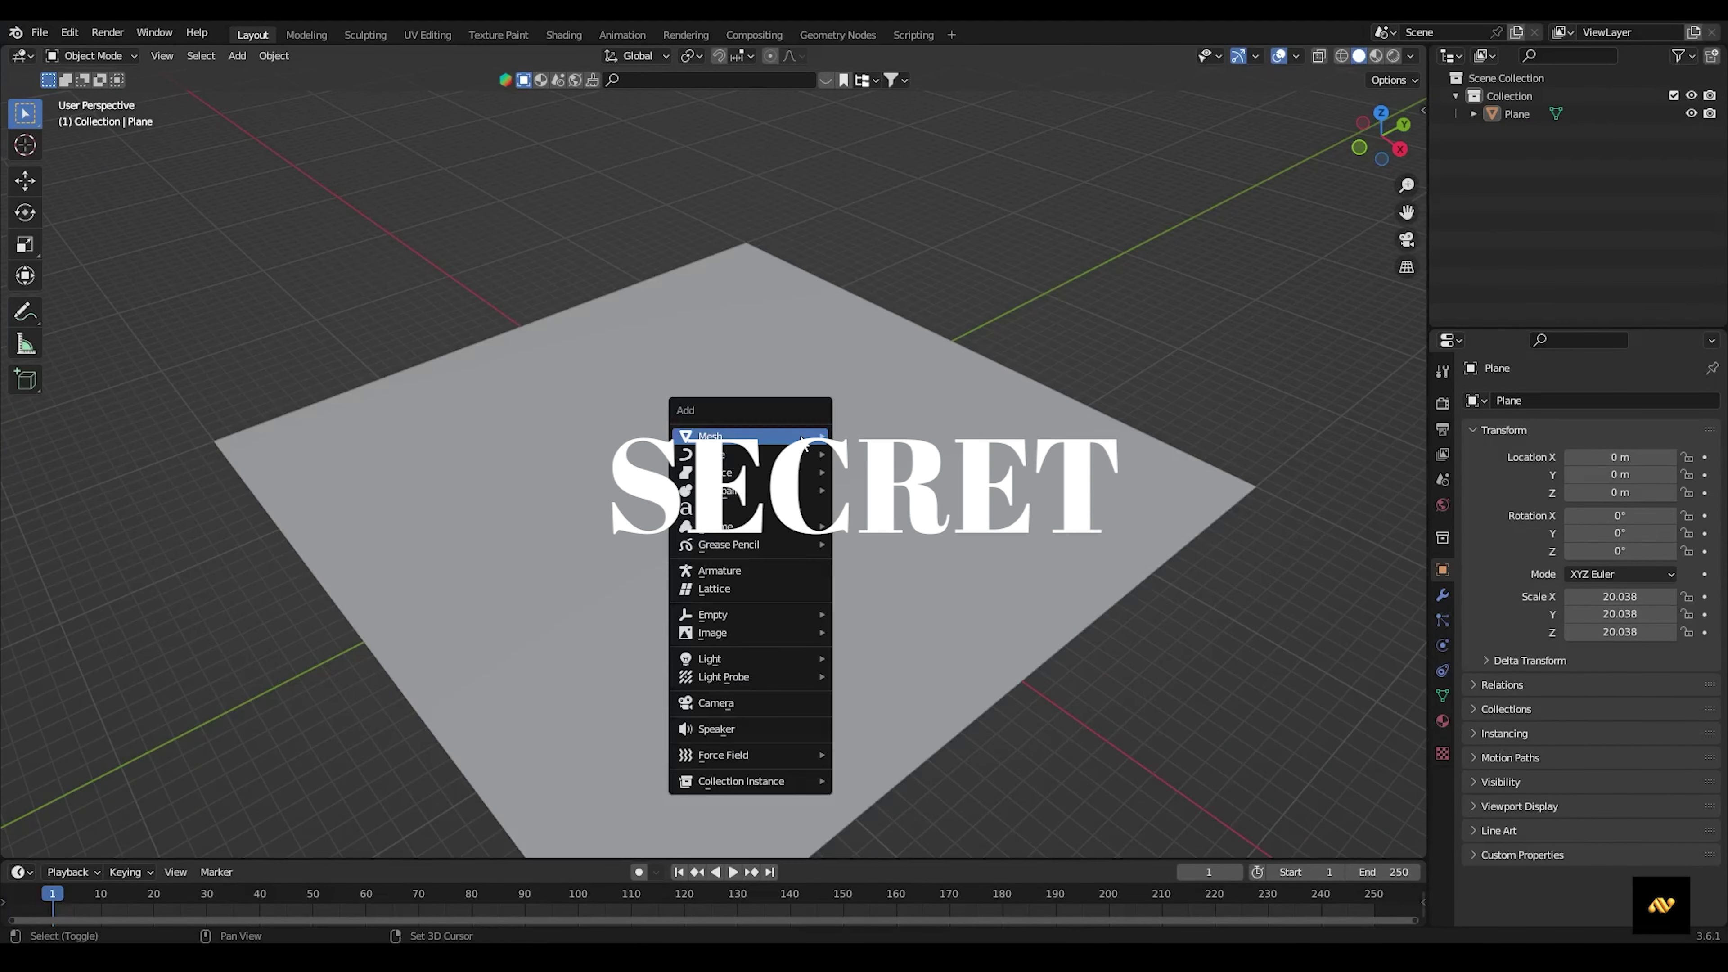
# Add a cube, shape it into a tall pillar and raise it above the ground.
pyautogui.click(913, 361)
pyautogui.click(859, 244)
pyautogui.press('g')
pyautogui.press('z')
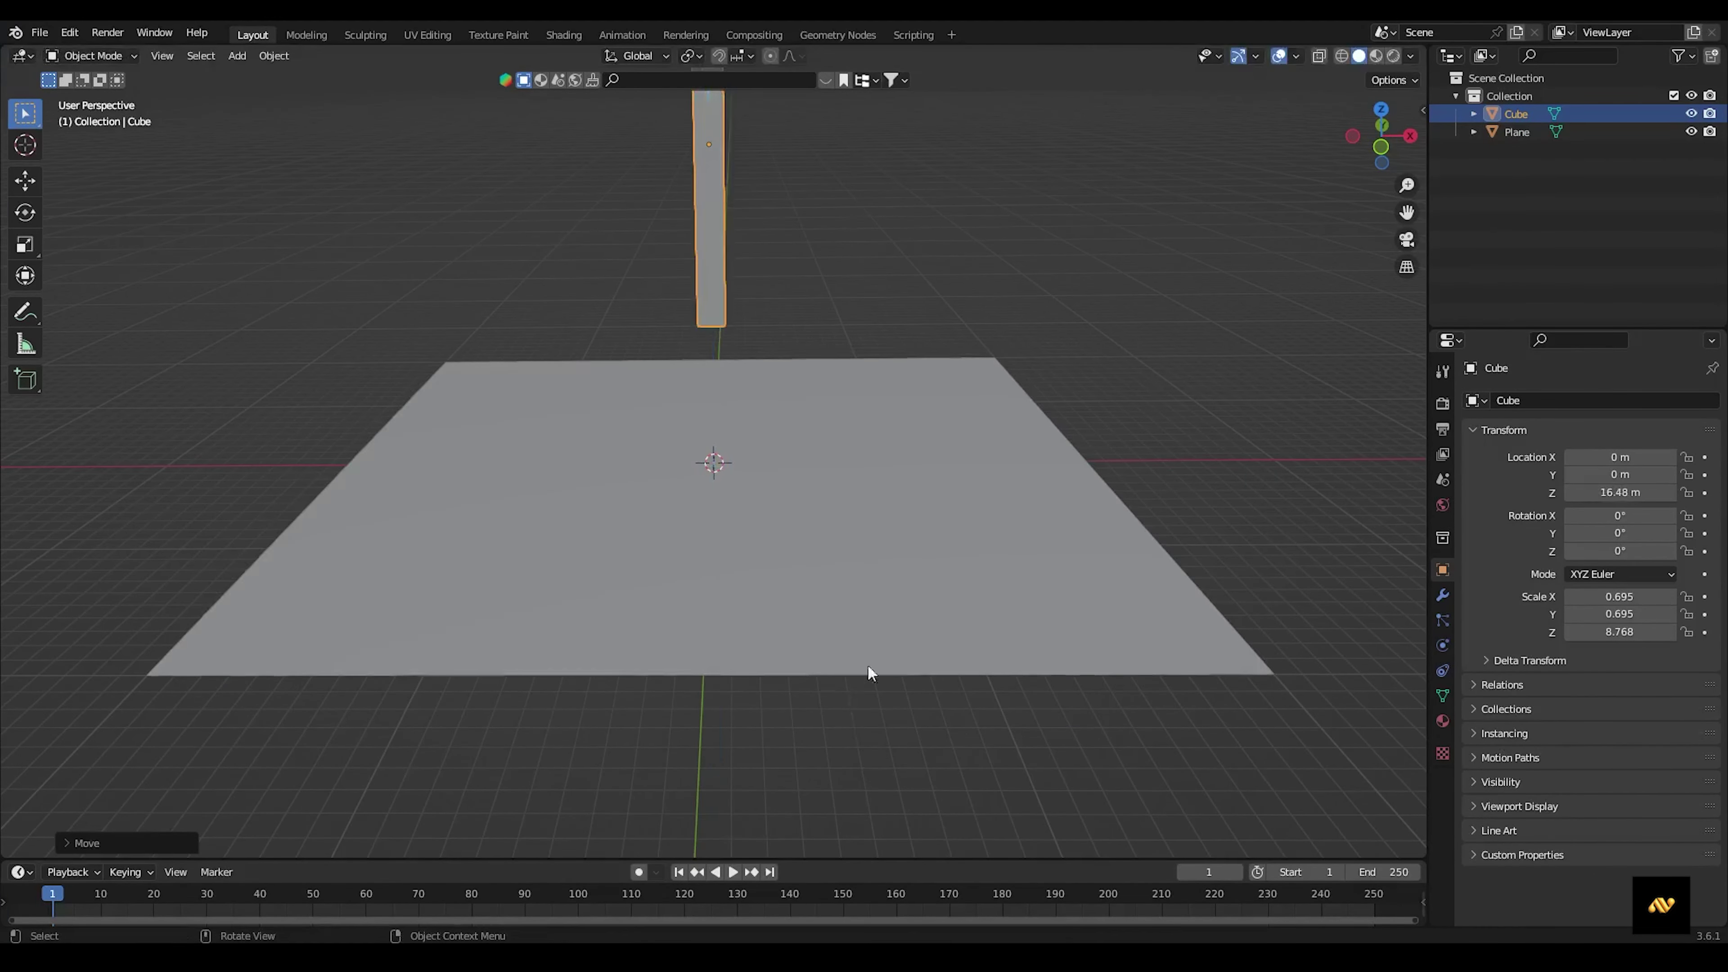
pyautogui.click(811, 339)
pyautogui.press('KP_1')
pyautogui.click(775, 293)
# Duplicate the pillar to the right, then duplicate both copies back along Y into four pillars.
pyautogui.hotkey('shift', 'd')
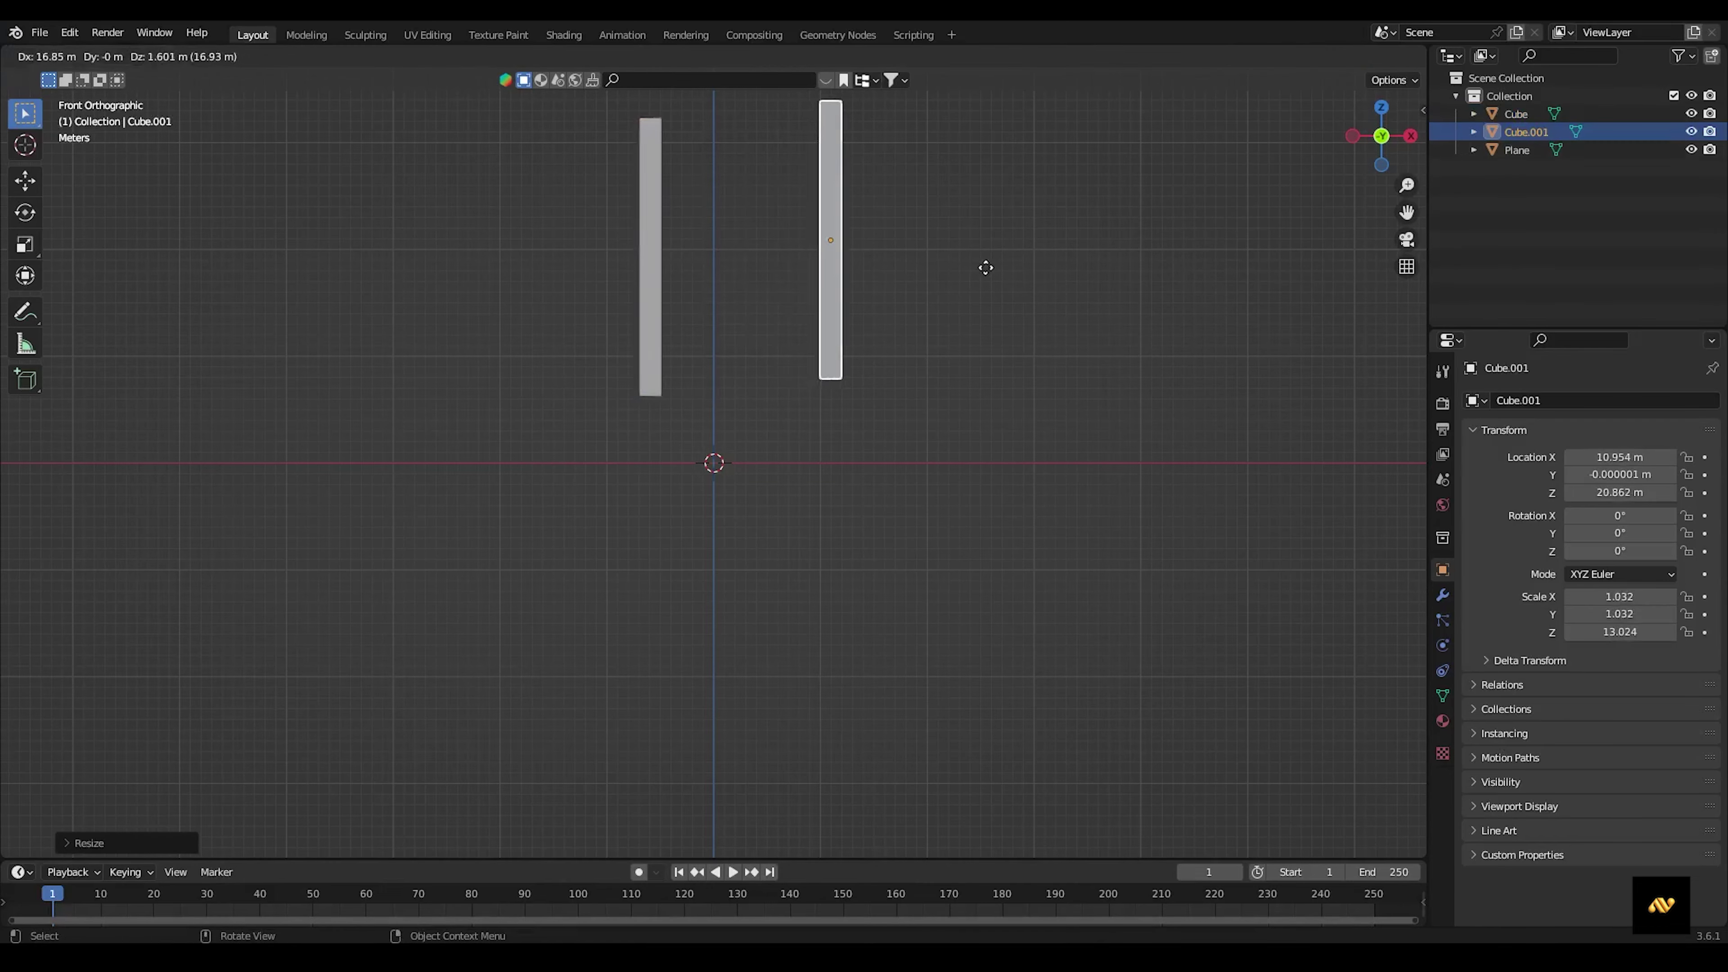
pyautogui.click(984, 263)
pyautogui.moveTo(983, 263); pyautogui.dragTo(798, 425, button='middle')
pyautogui.hotkey('shift', 'd')
pyautogui.press('y')
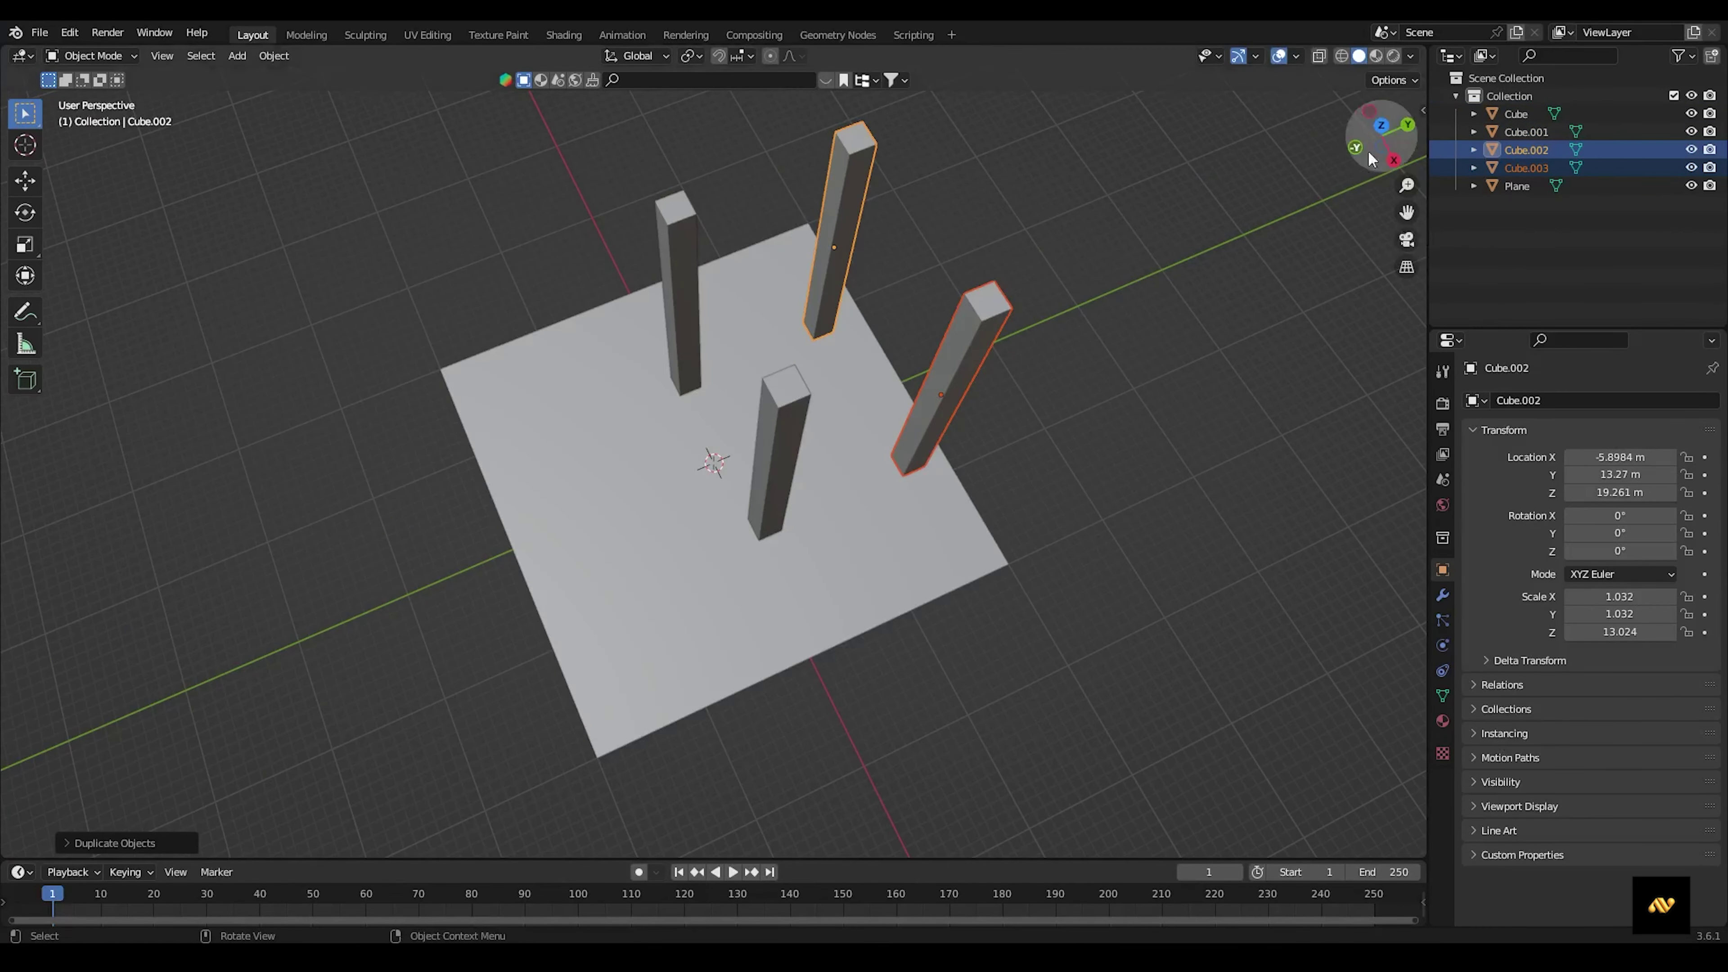
pyautogui.click(1367, 154)
pyautogui.moveTo(961, 277)
pyautogui.mouseDown(button='middle')
pyautogui.moveTo(1109, 219)
pyautogui.moveTo(1254, 193)
pyautogui.mouseUp(button='middle')
# Resize the back pillar and move the Cube pillar vertically to vary heights.
pyautogui.moveTo(492, 159)
pyautogui.mouseDown()
pyautogui.moveTo(828, 255)
pyautogui.moveTo(684, 185)
pyautogui.mouseUp()
pyautogui.click(534, 205)
pyautogui.scroll(-4, 714, 171)
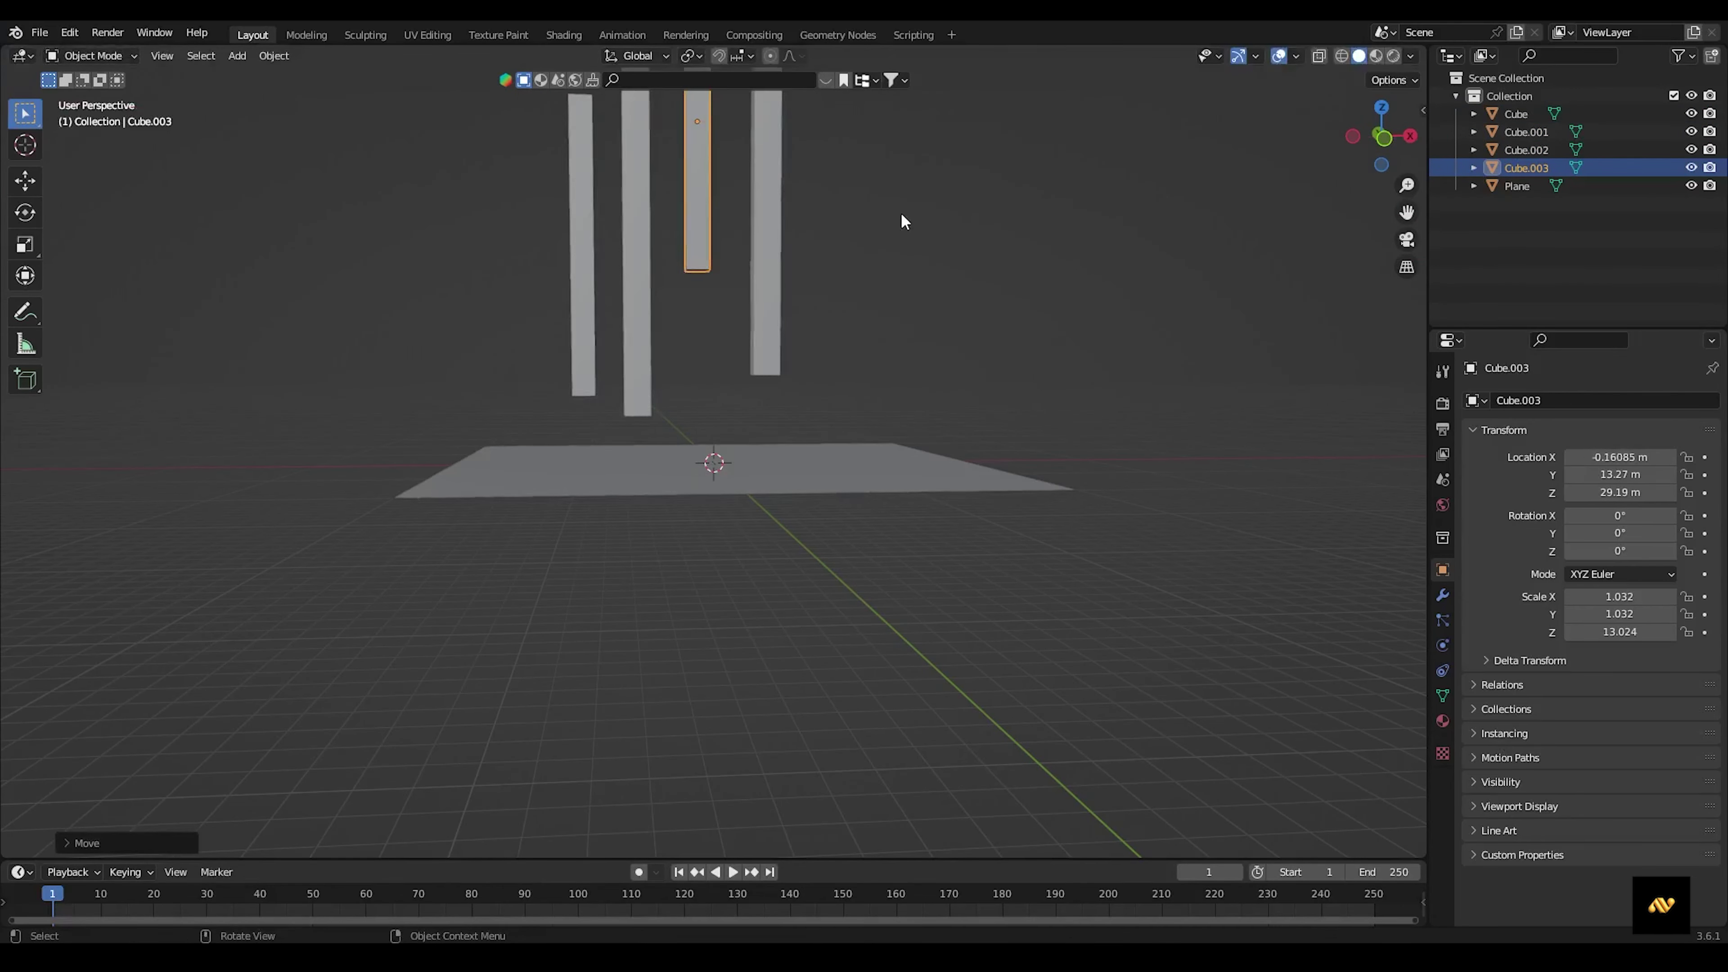
pyautogui.press('s')
pyautogui.click(651, 354)
pyautogui.click(676, 306)
pyautogui.press('g')
pyautogui.press('z')
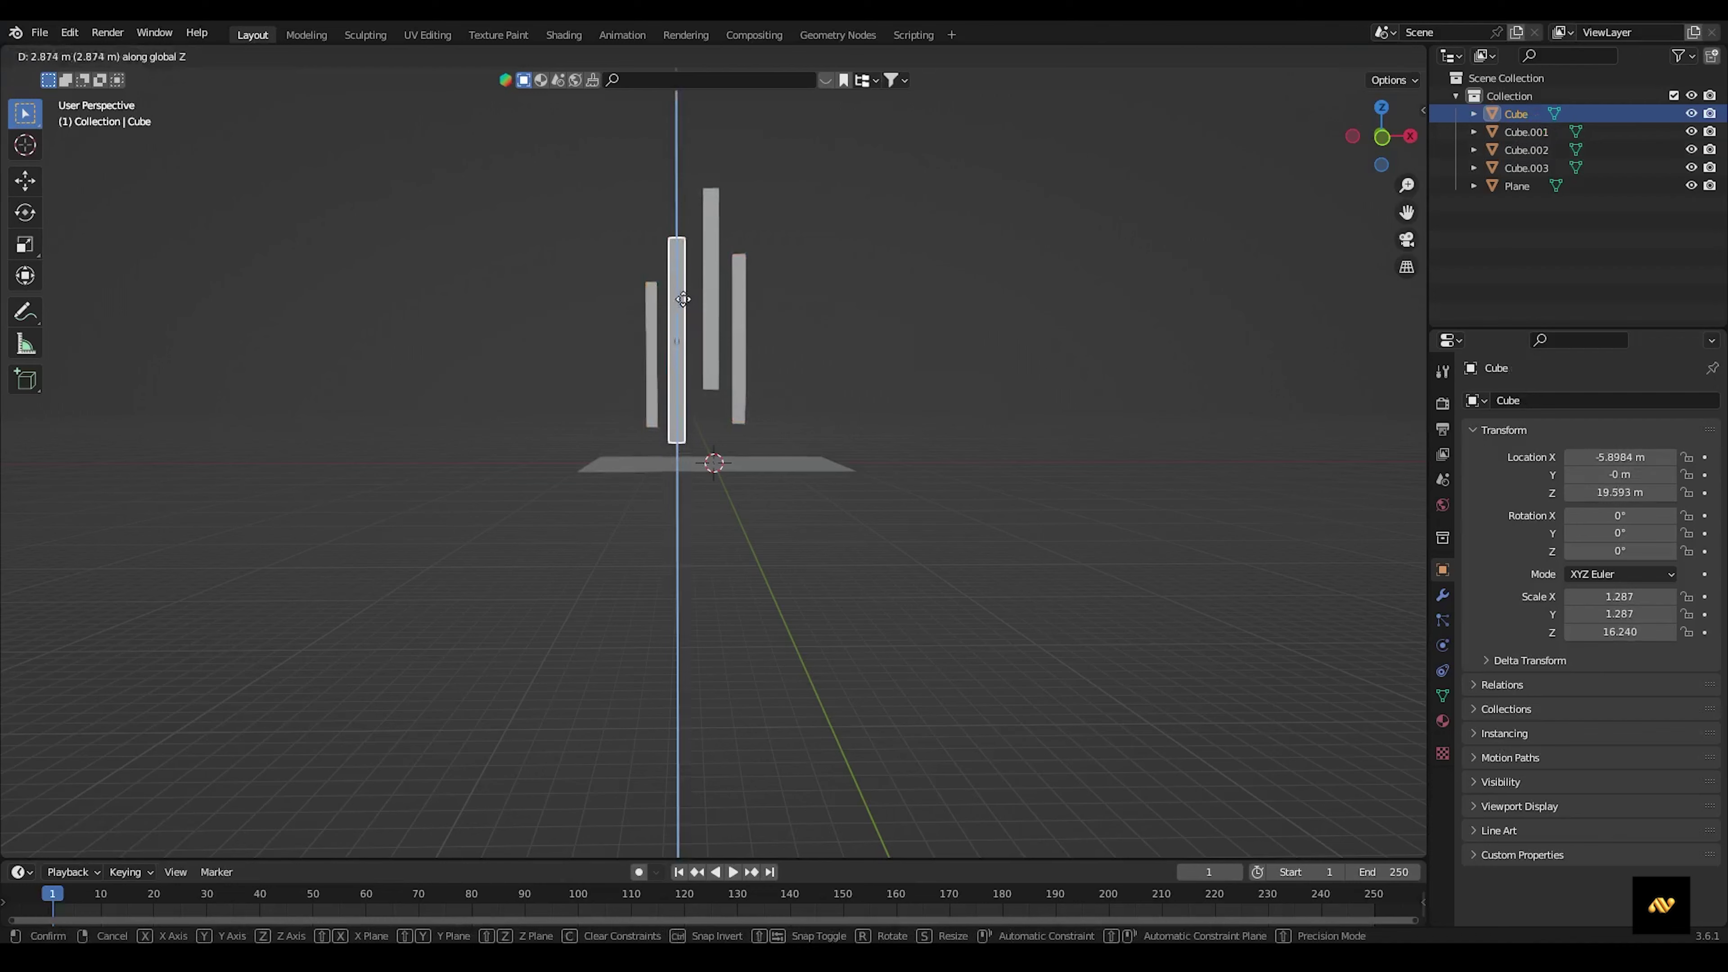
# Raise the Cube.003 pillar and add a camera to the scene.
pyautogui.click(719, 232)
pyautogui.press('g')
pyautogui.scroll(5, 1033, 316)
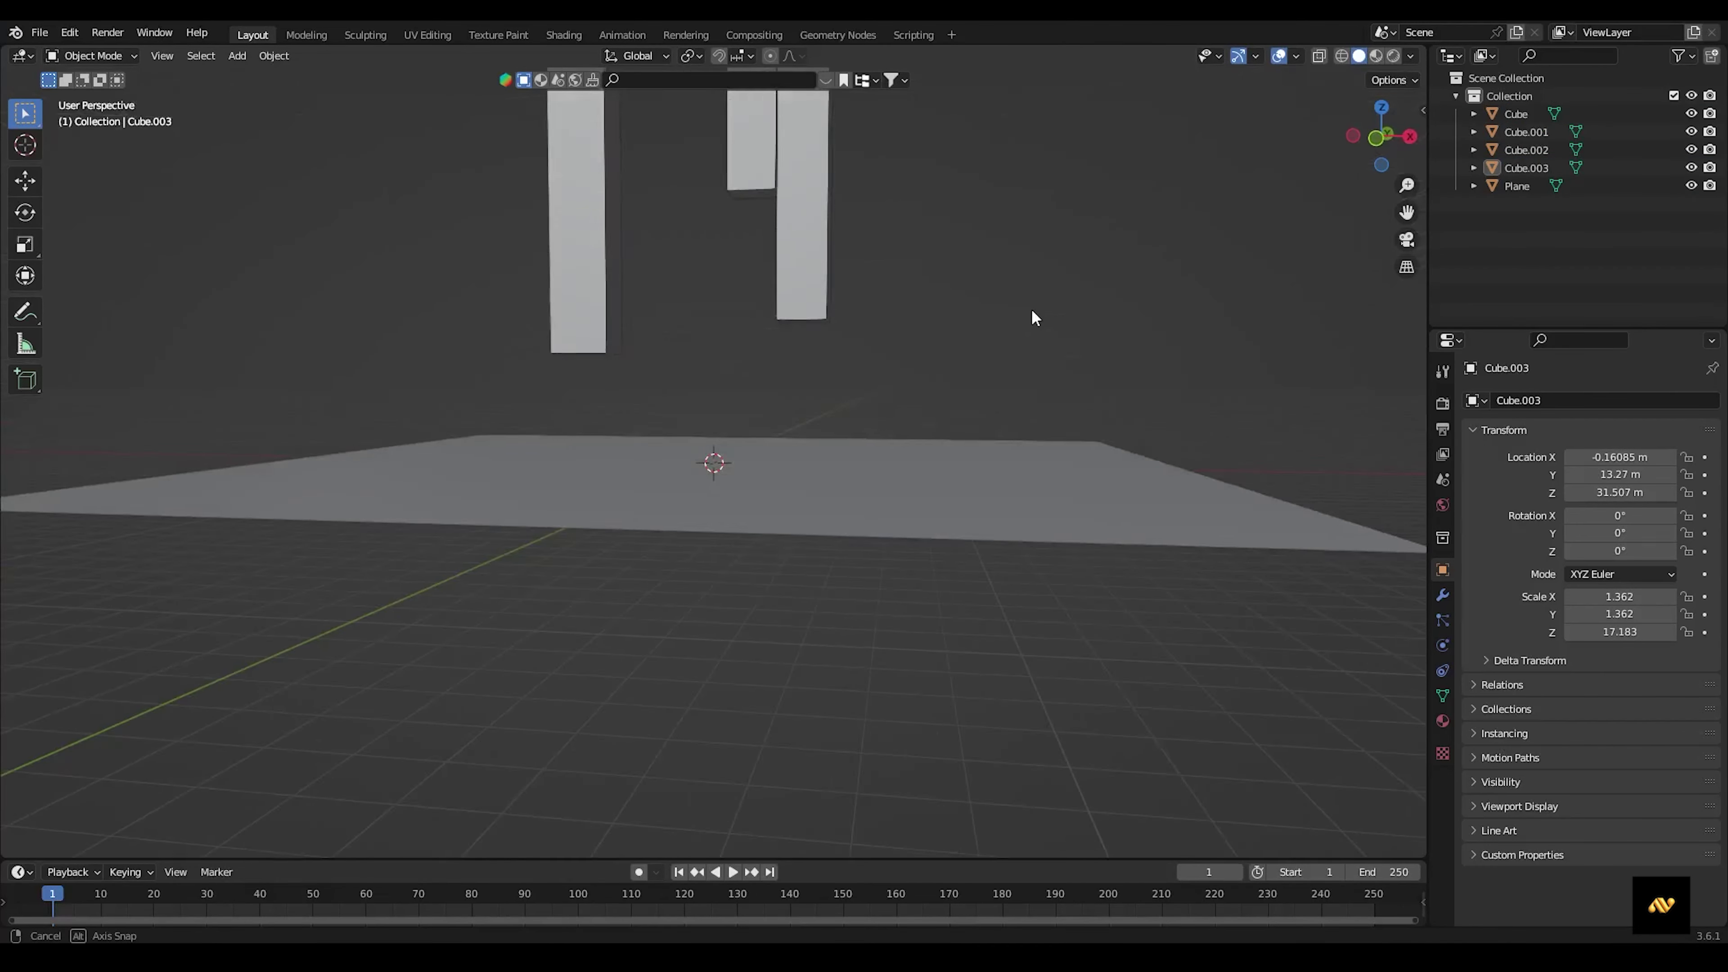
pyautogui.scroll(2, 1048, 307)
pyautogui.hotkey('shift', 'a')
pyautogui.click(898, 581)
# View through the camera and set the output resolution Y to 1350 for a portrait frame.
pyautogui.click(161, 55)
pyautogui.click(517, 350)
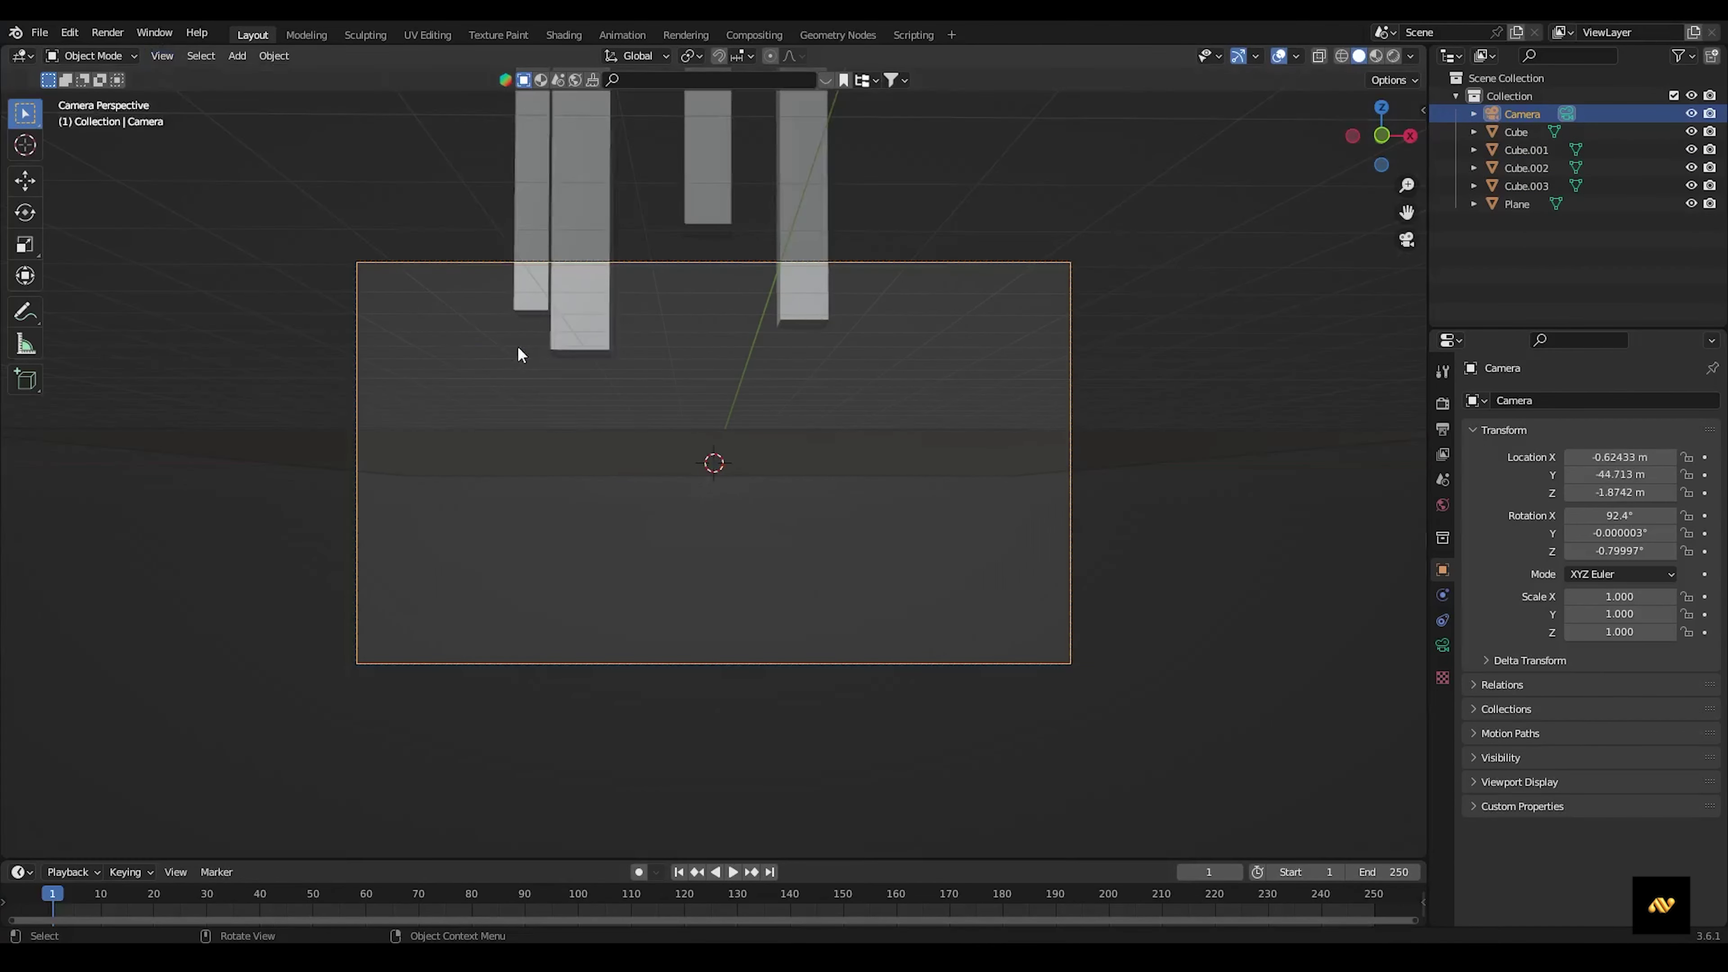
pyautogui.click(1442, 429)
pyautogui.click(1671, 425)
pyautogui.press('Tab')
pyautogui.write('1350')
pyautogui.press('Return')
pyautogui.click(1442, 402)
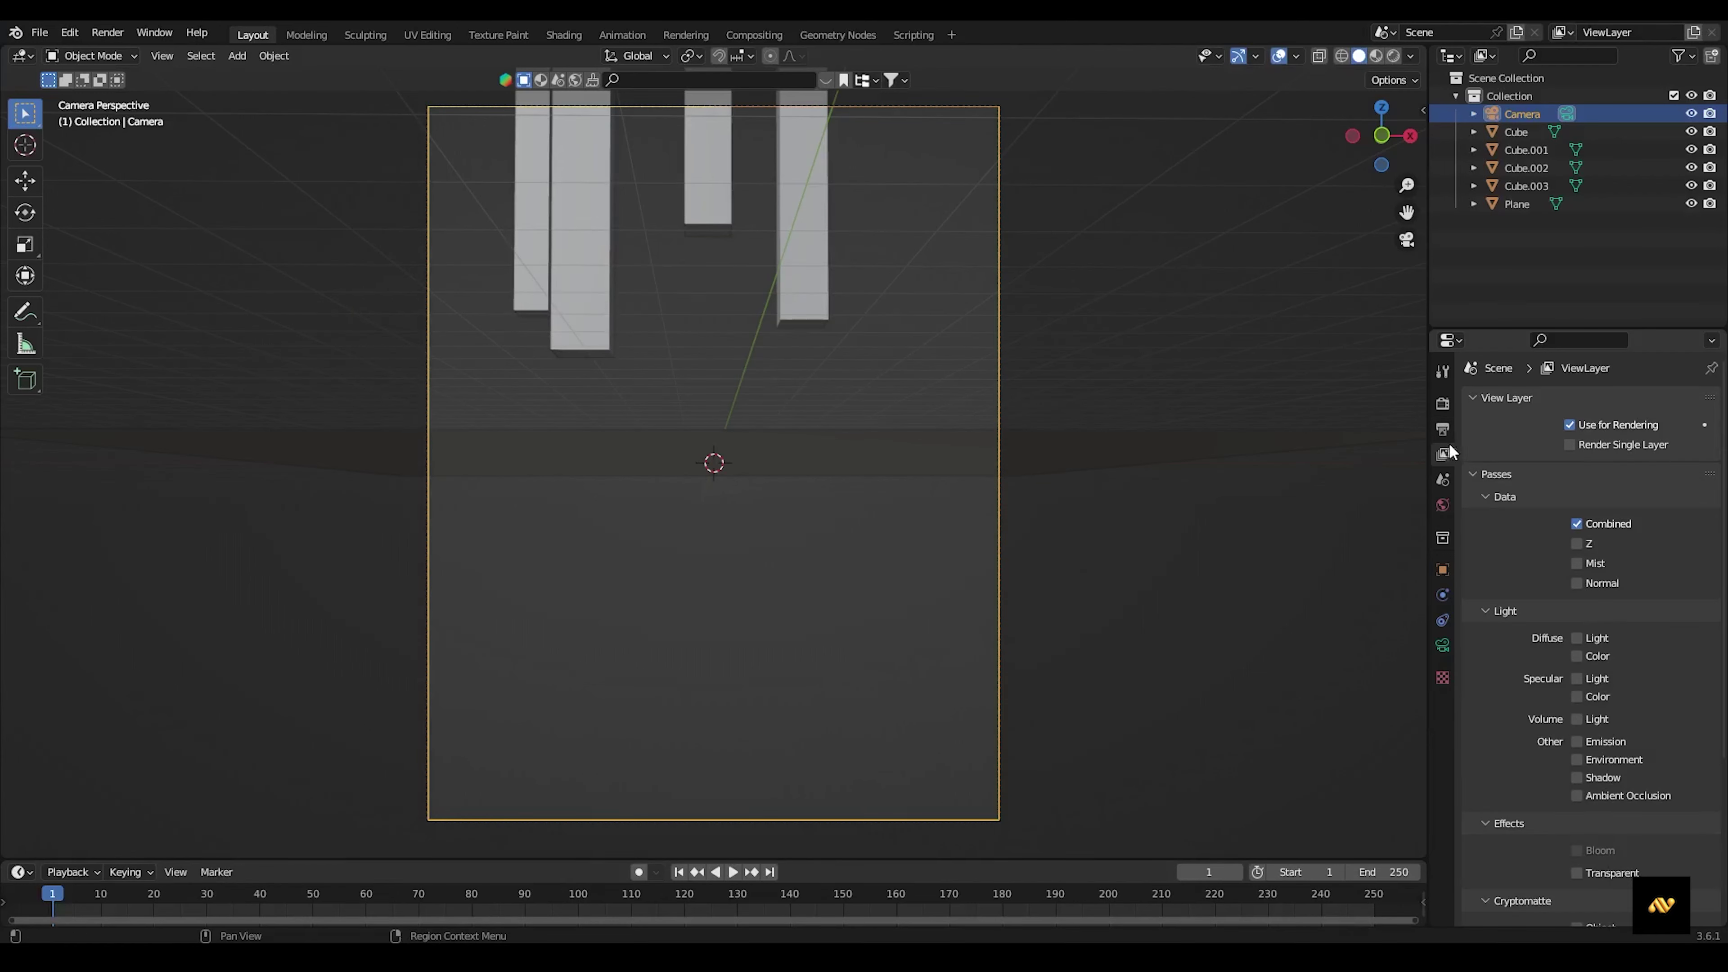
# Set the Cycles render device to GPU Compute.
pyautogui.click(1643, 400)
pyautogui.click(1643, 445)
pyautogui.click(1603, 480)
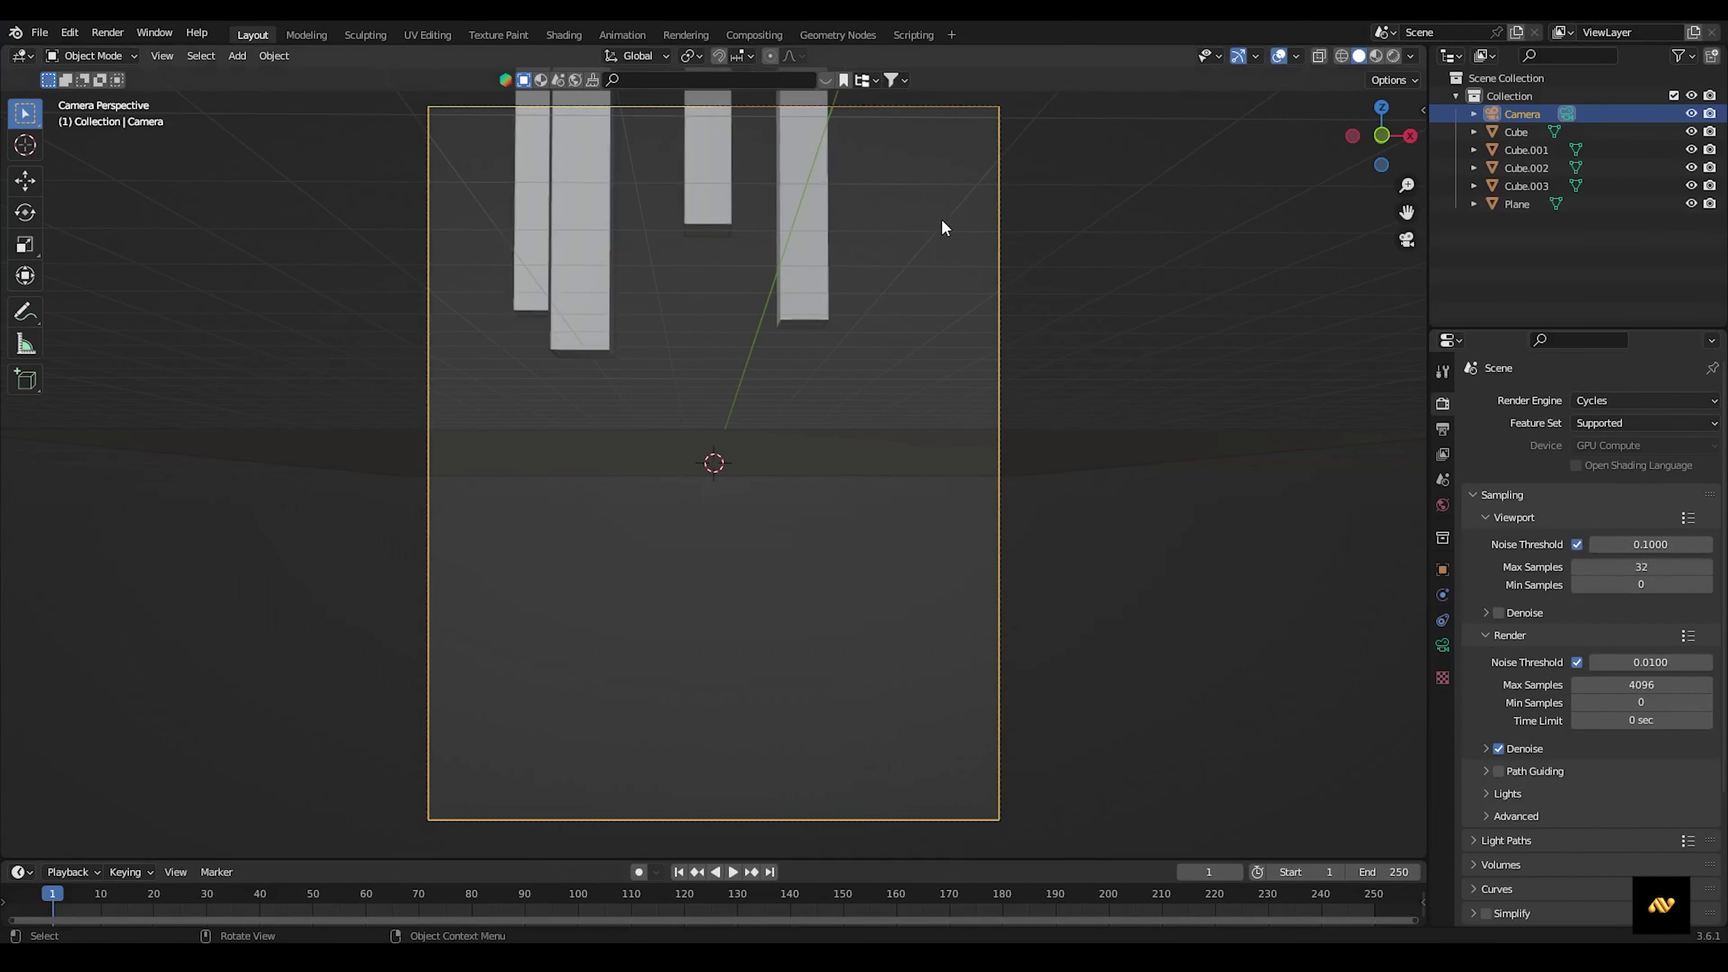
# Lower the camera's Z location and set its Z rotation to 0.
pyautogui.click(1442, 569)
pyautogui.moveTo(1582, 492)
pyautogui.mouseDown()
pyautogui.moveTo(1633, 492)
pyautogui.moveTo(1577, 492)
pyautogui.moveTo(1653, 515)
pyautogui.mouseUp()
pyautogui.doubleClick(1618, 551)
pyautogui.write('0')
pyautogui.press('Return')
# Raise the ground plane along Z.
pyautogui.click(1003, 757)
pyautogui.press('g')
pyautogui.press('z')
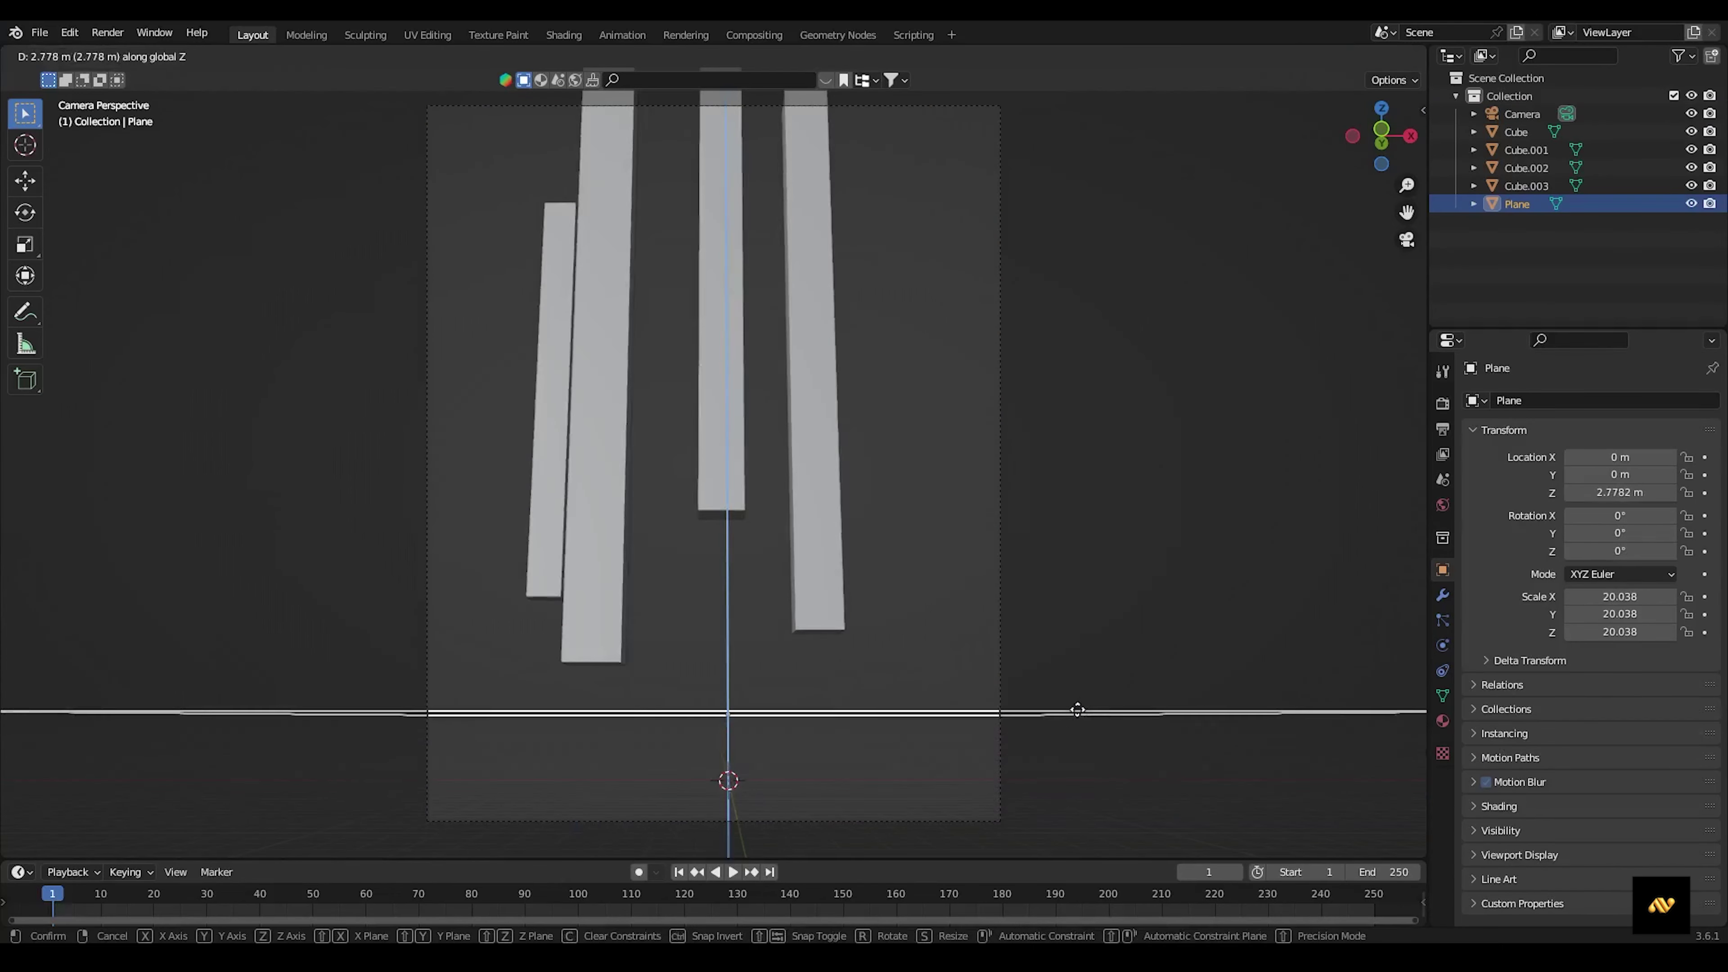
pyautogui.click(1130, 532)
pyautogui.scroll(-1, 884, 422)
# Shift two pillars along X and move the next pillar vertically.
pyautogui.click(639, 309)
pyautogui.press('g')
pyautogui.press('x')
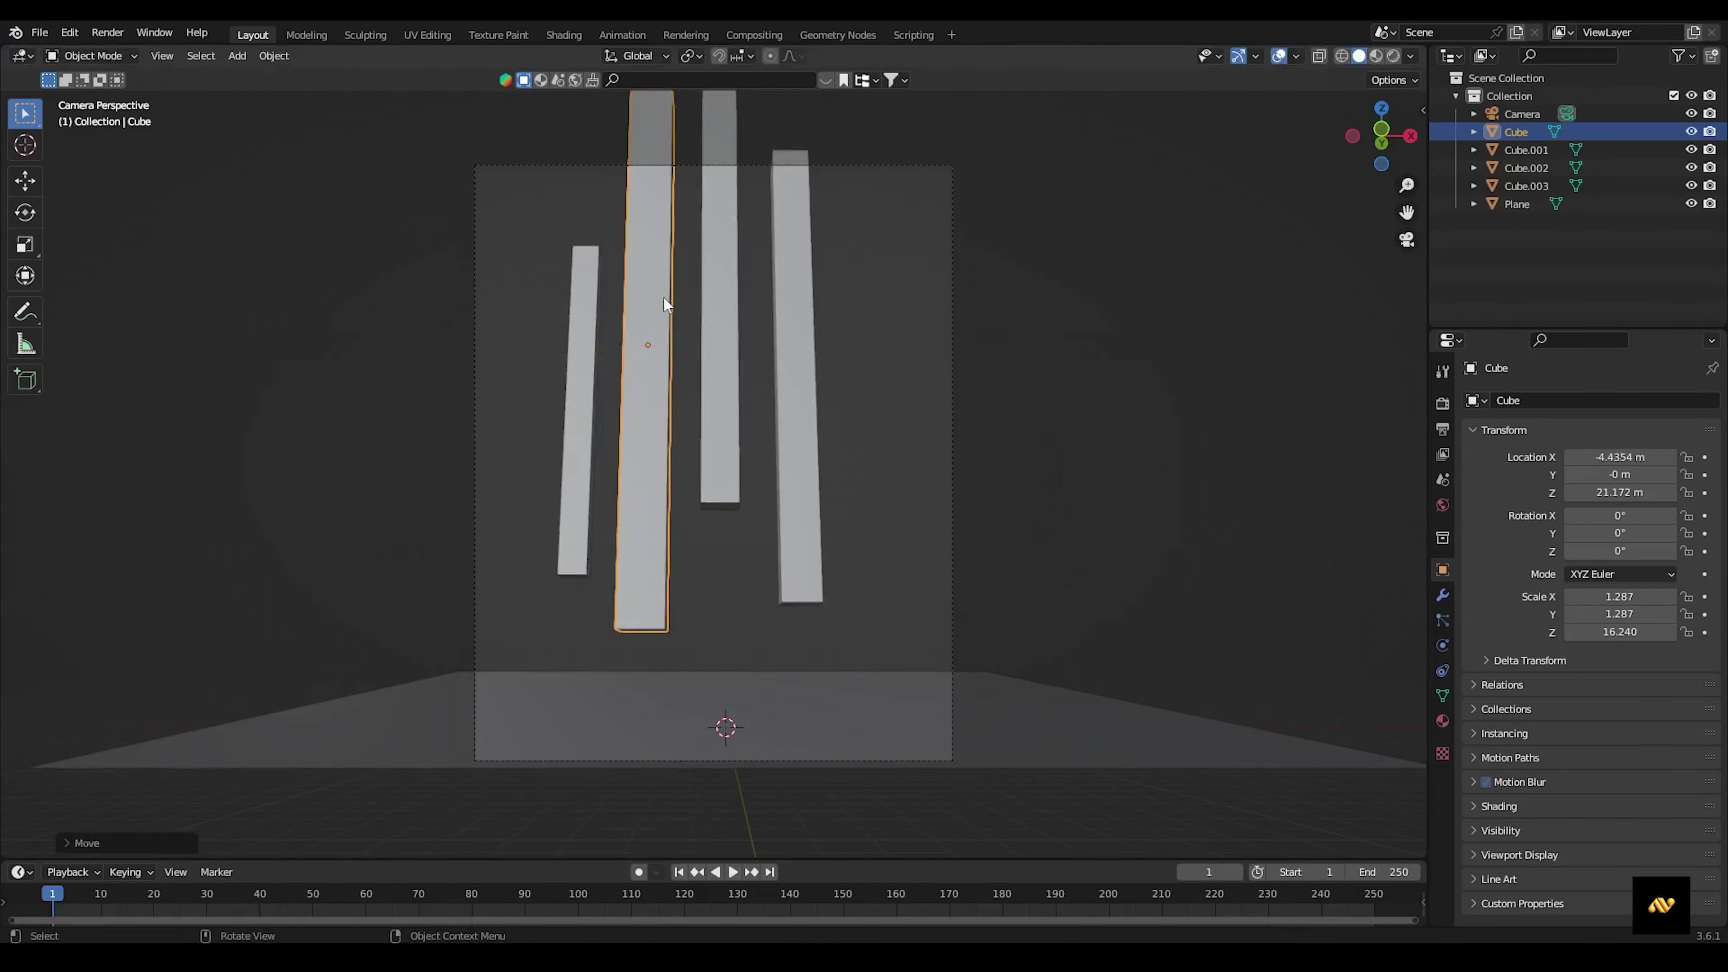
pyautogui.press('g')
pyautogui.press('x')
pyautogui.click(553, 326)
pyautogui.click(629, 306)
pyautogui.click(792, 340)
pyautogui.press('g')
pyautogui.press('z')
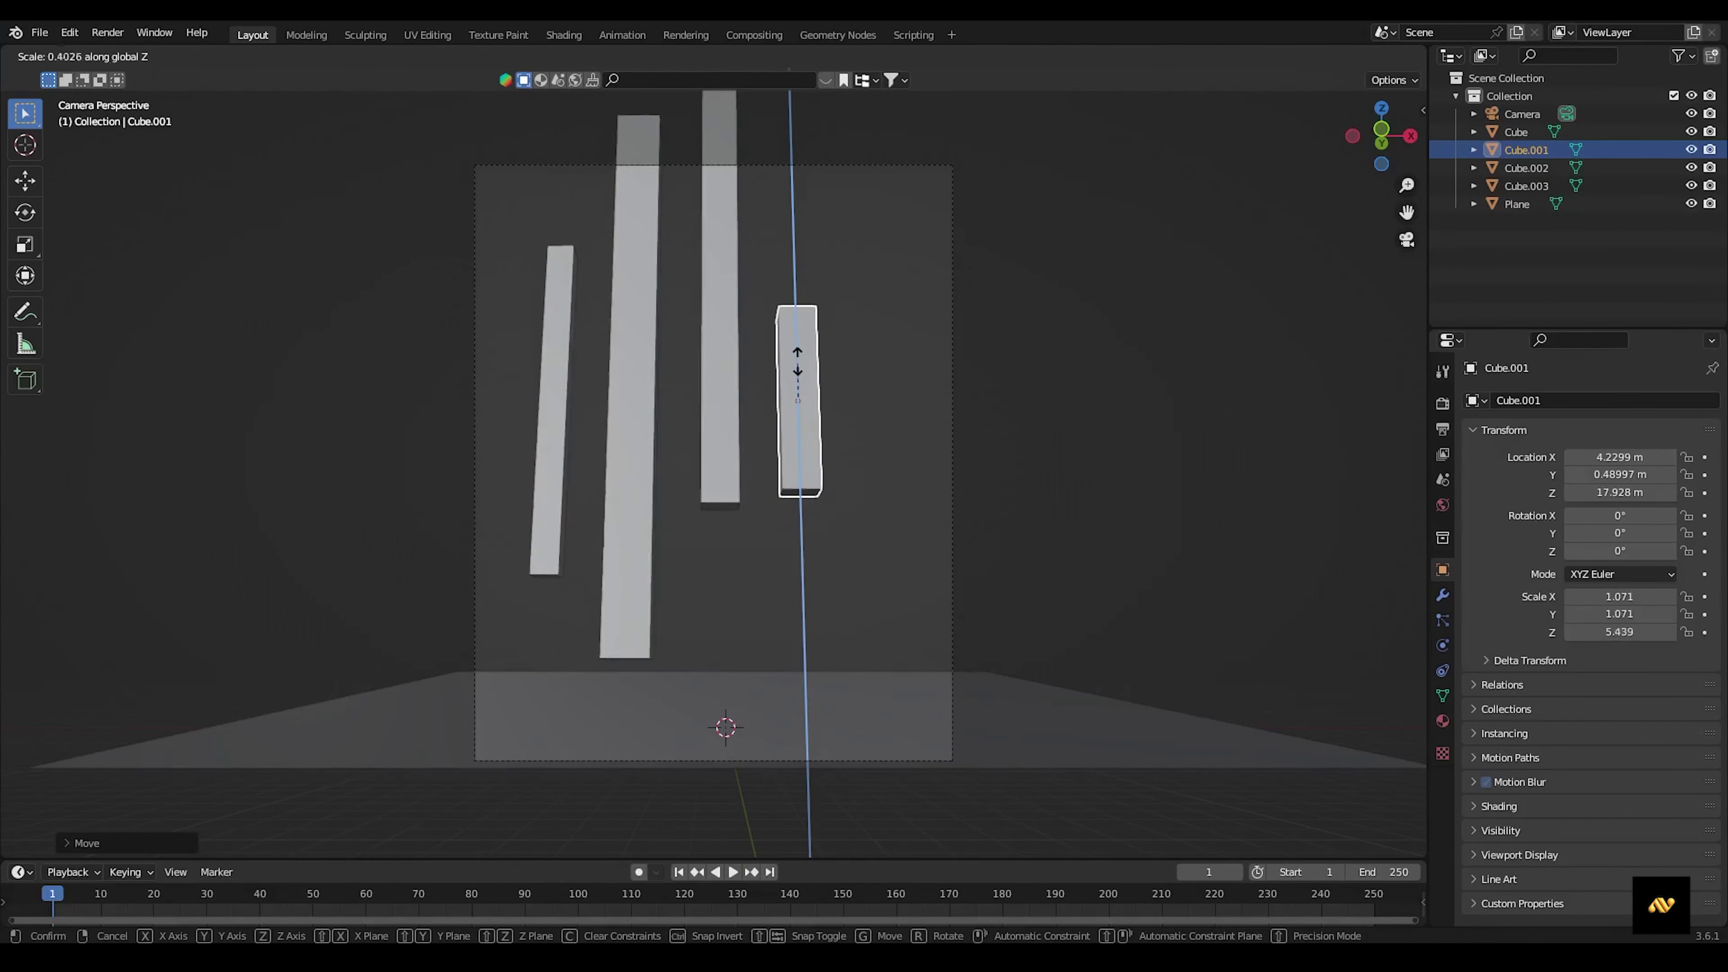
# Enlarge, raise and rotate around Z the central Cube.003 pillar.
pyautogui.click(710, 338)
pyautogui.press('s')
pyautogui.click(825, 301)
pyautogui.press('g')
pyautogui.press('z')
pyautogui.click(732, 346)
pyautogui.press('r')
pyautogui.press('z')
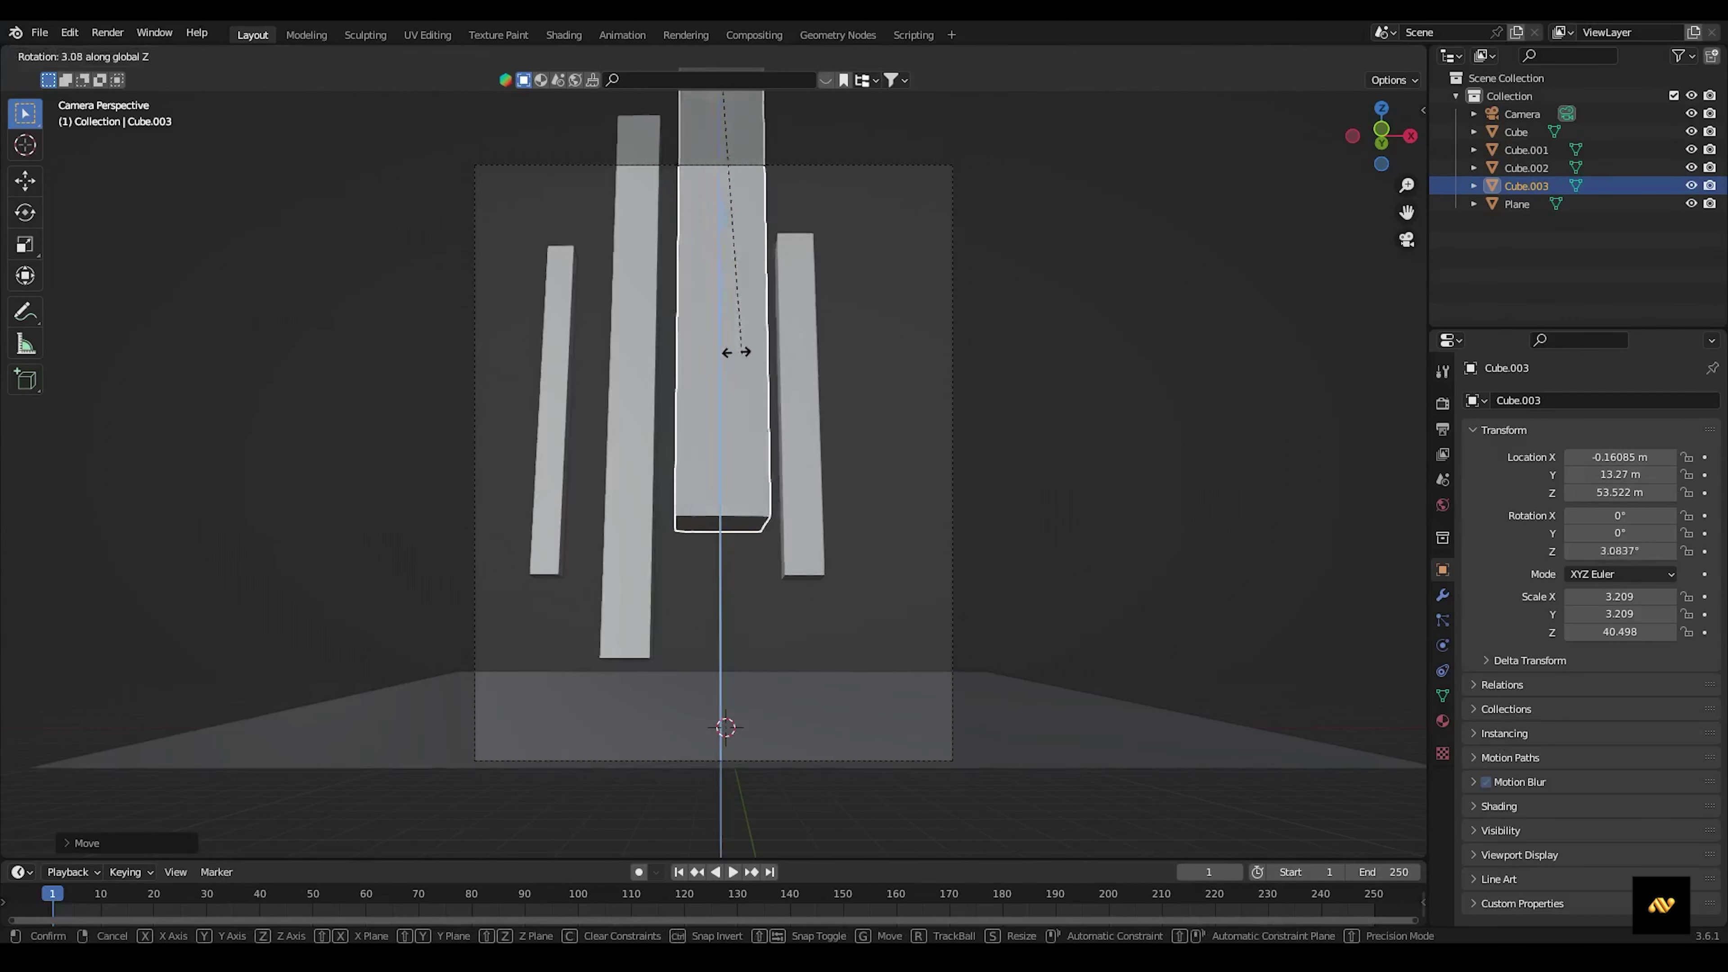
pyautogui.press('r')
# Stretch and rotate the right pillar, and rotate the left tall pillar around Z.
pyautogui.press('z')
pyautogui.click(796, 408)
pyautogui.press('r')
pyautogui.press('z')
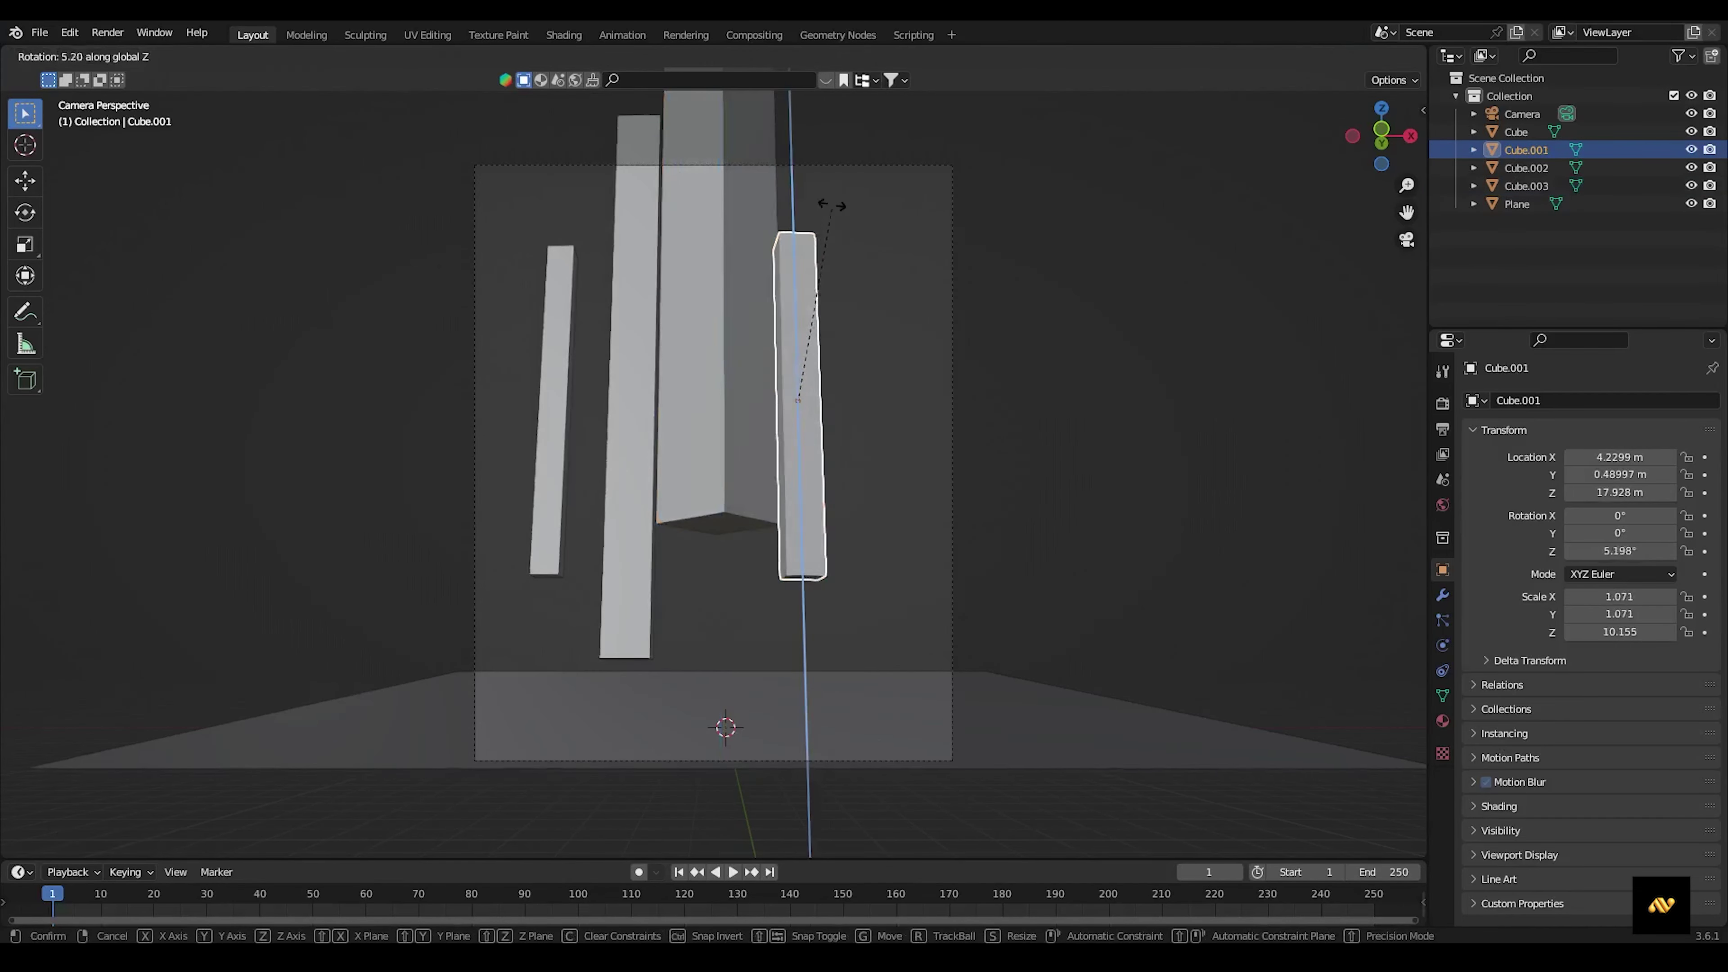
pyautogui.click(914, 328)
pyautogui.click(629, 408)
pyautogui.press('r')
pyautogui.press('z')
pyautogui.click(680, 353)
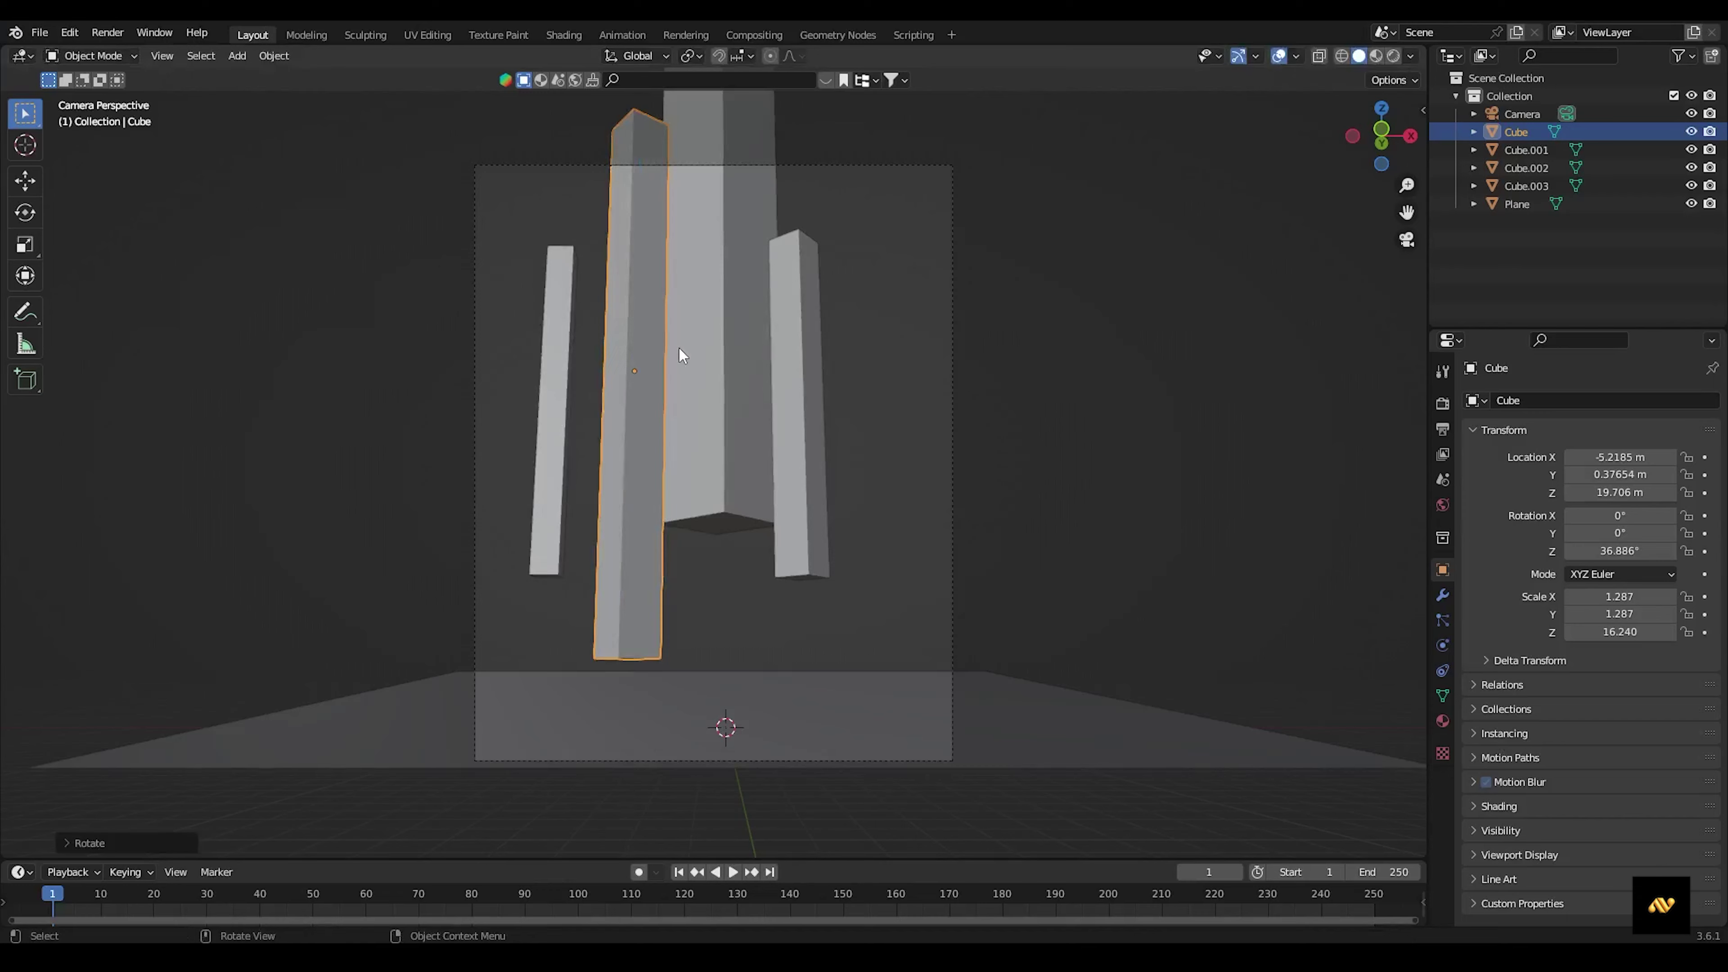
# Rotate the left pillar and raise the thin left pillar along Z.
pyautogui.click(566, 301)
pyautogui.press('r')
pyautogui.press('z')
pyautogui.click(465, 365)
pyautogui.click(512, 381)
pyautogui.press('g')
pyautogui.press('z')
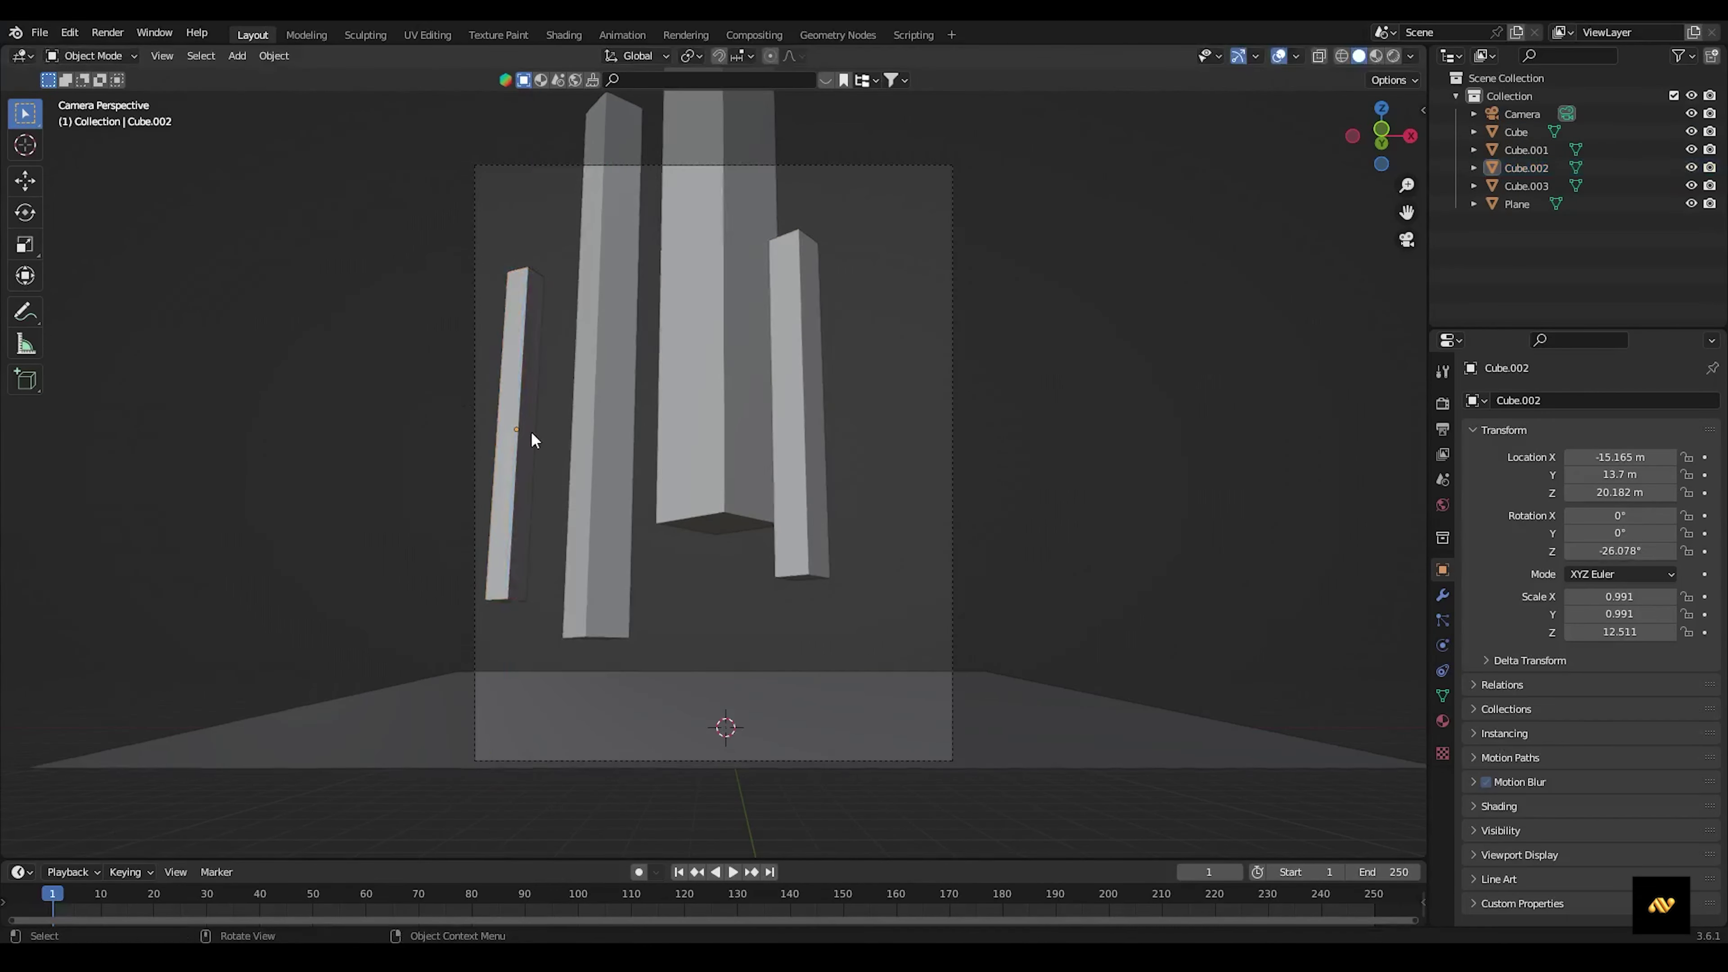
pyautogui.click(673, 373)
# Copy two pillars to the right, lower the outer copy, duplicate the thin pillar and nudge Cube.001.
pyautogui.click(1007, 367)
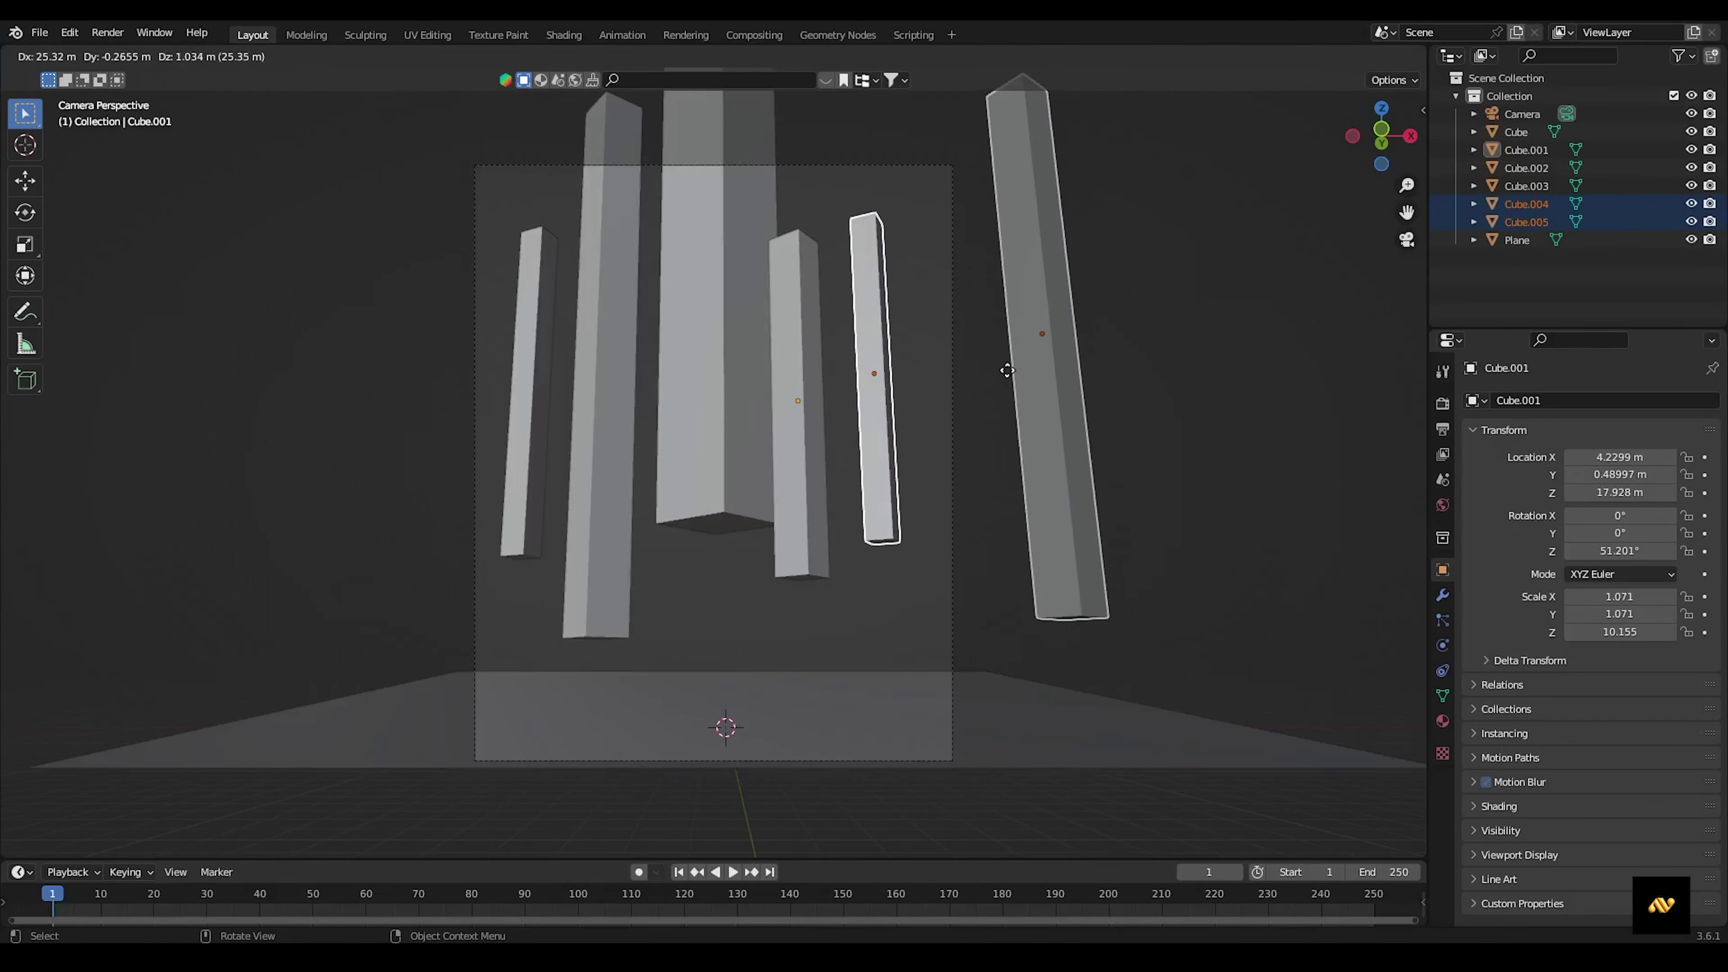
pyautogui.press('r')
pyautogui.press('z')
pyautogui.click(1020, 327)
pyautogui.click(1032, 303)
pyautogui.press('g')
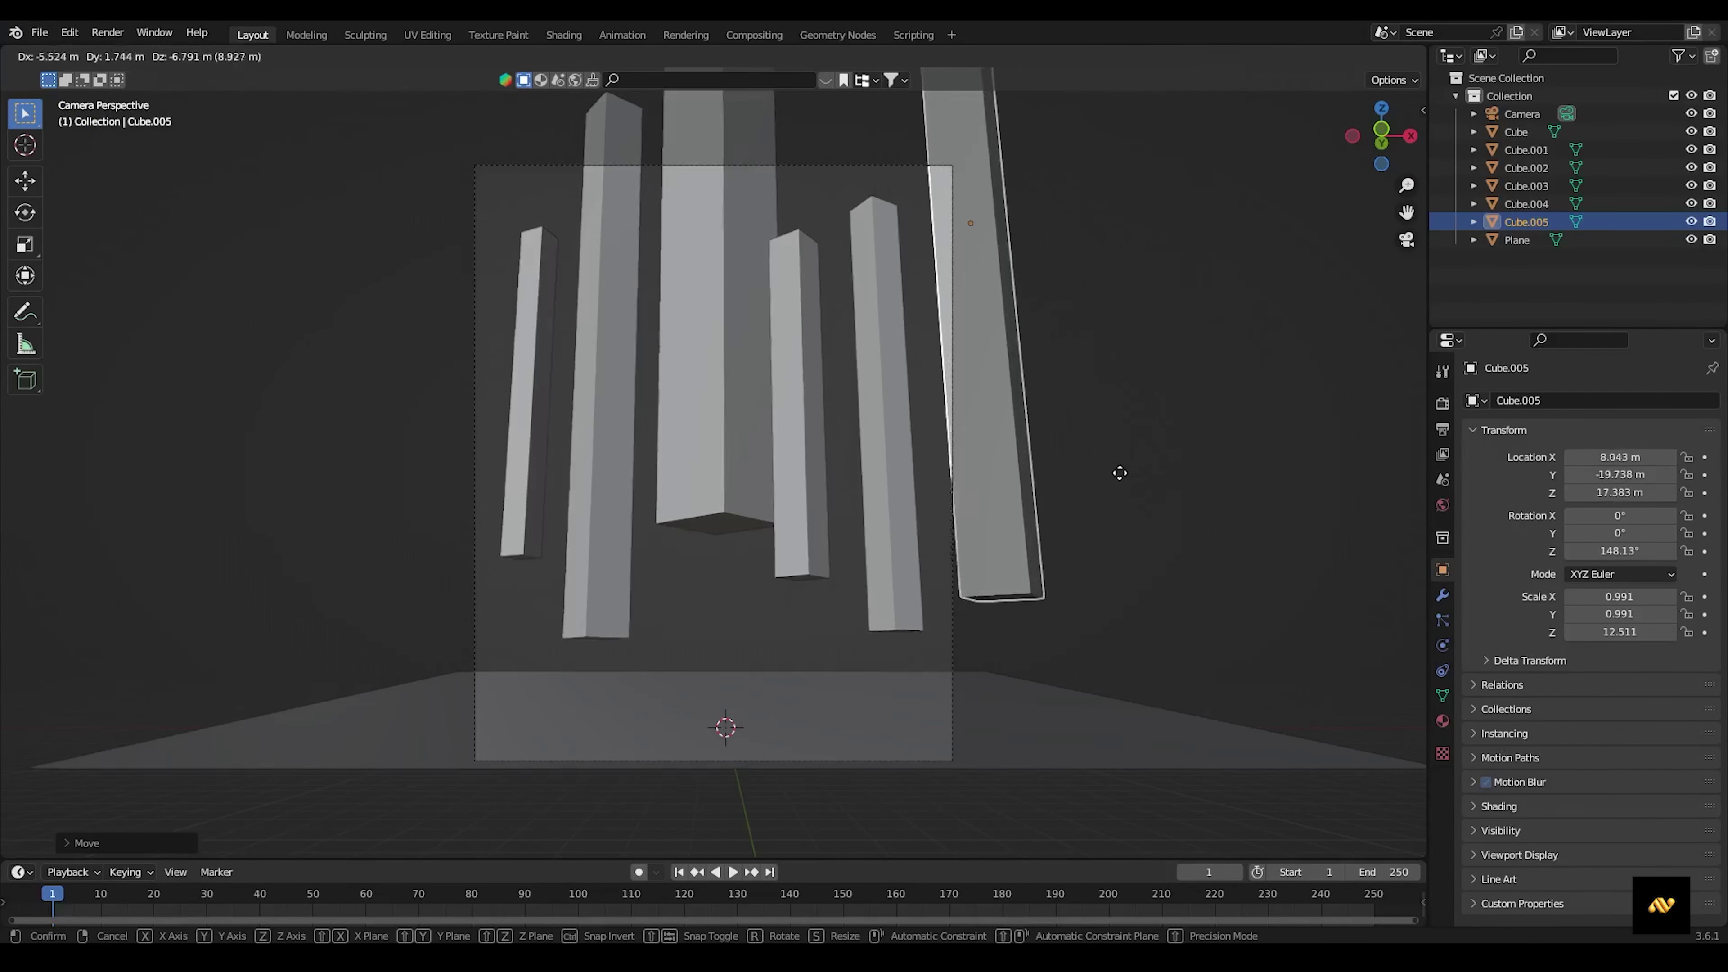
pyautogui.click(1121, 513)
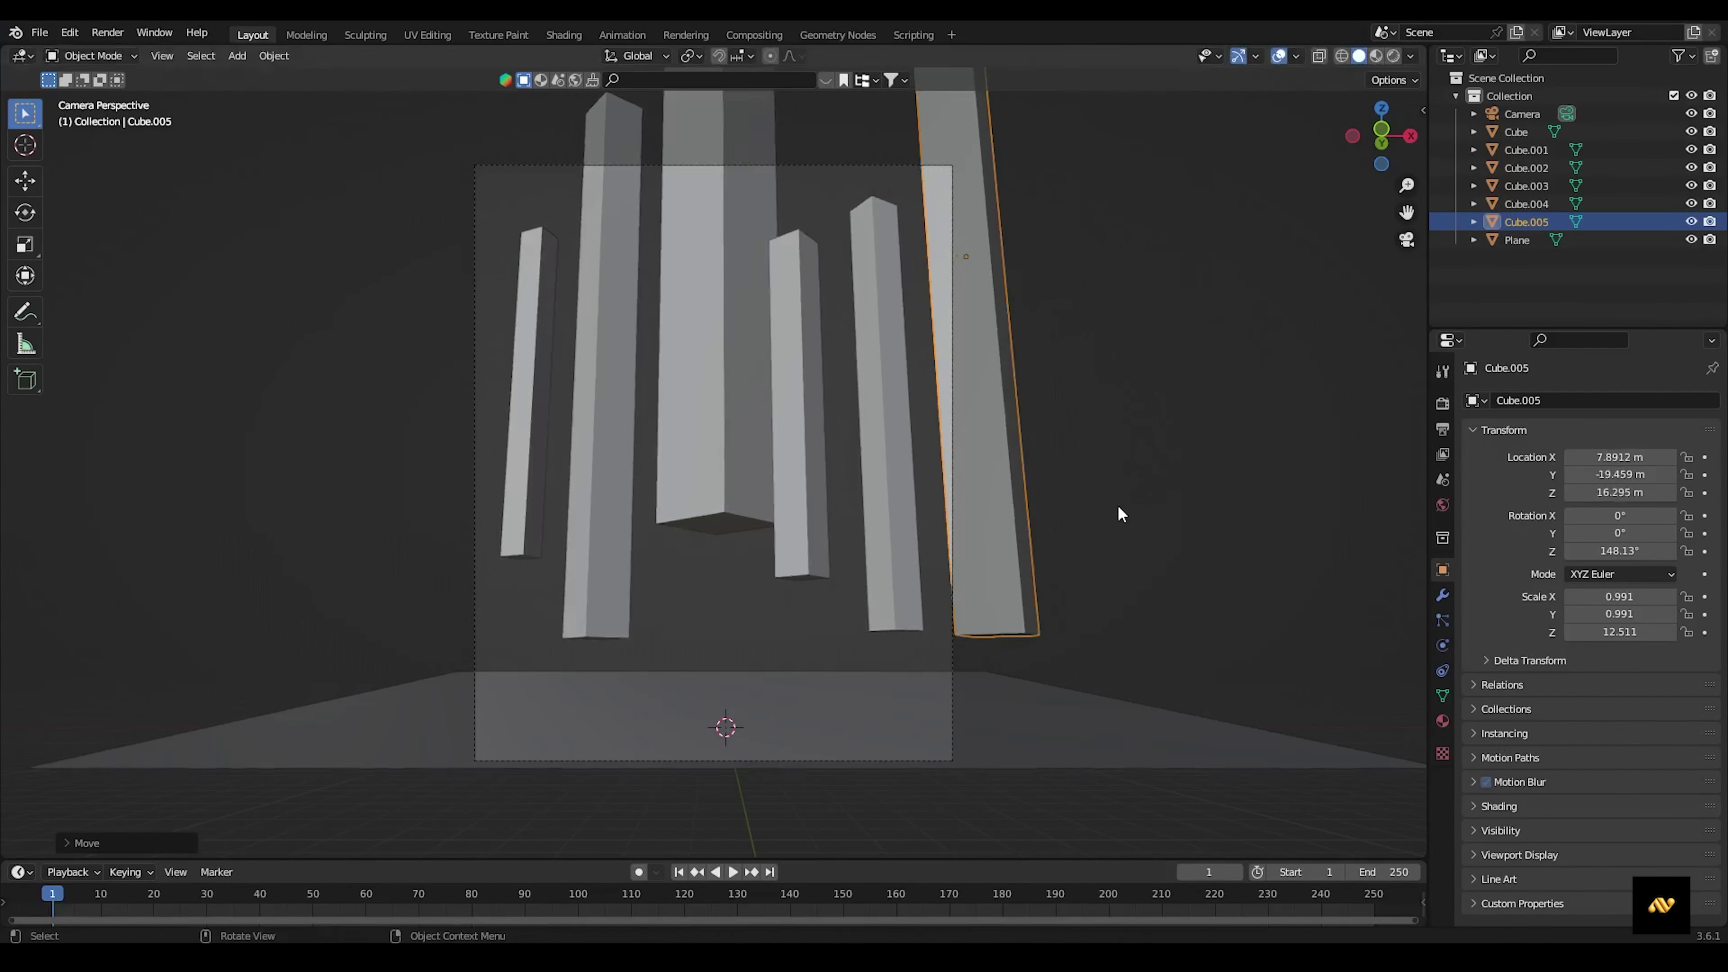
pyautogui.hotkey('shift', 'd')
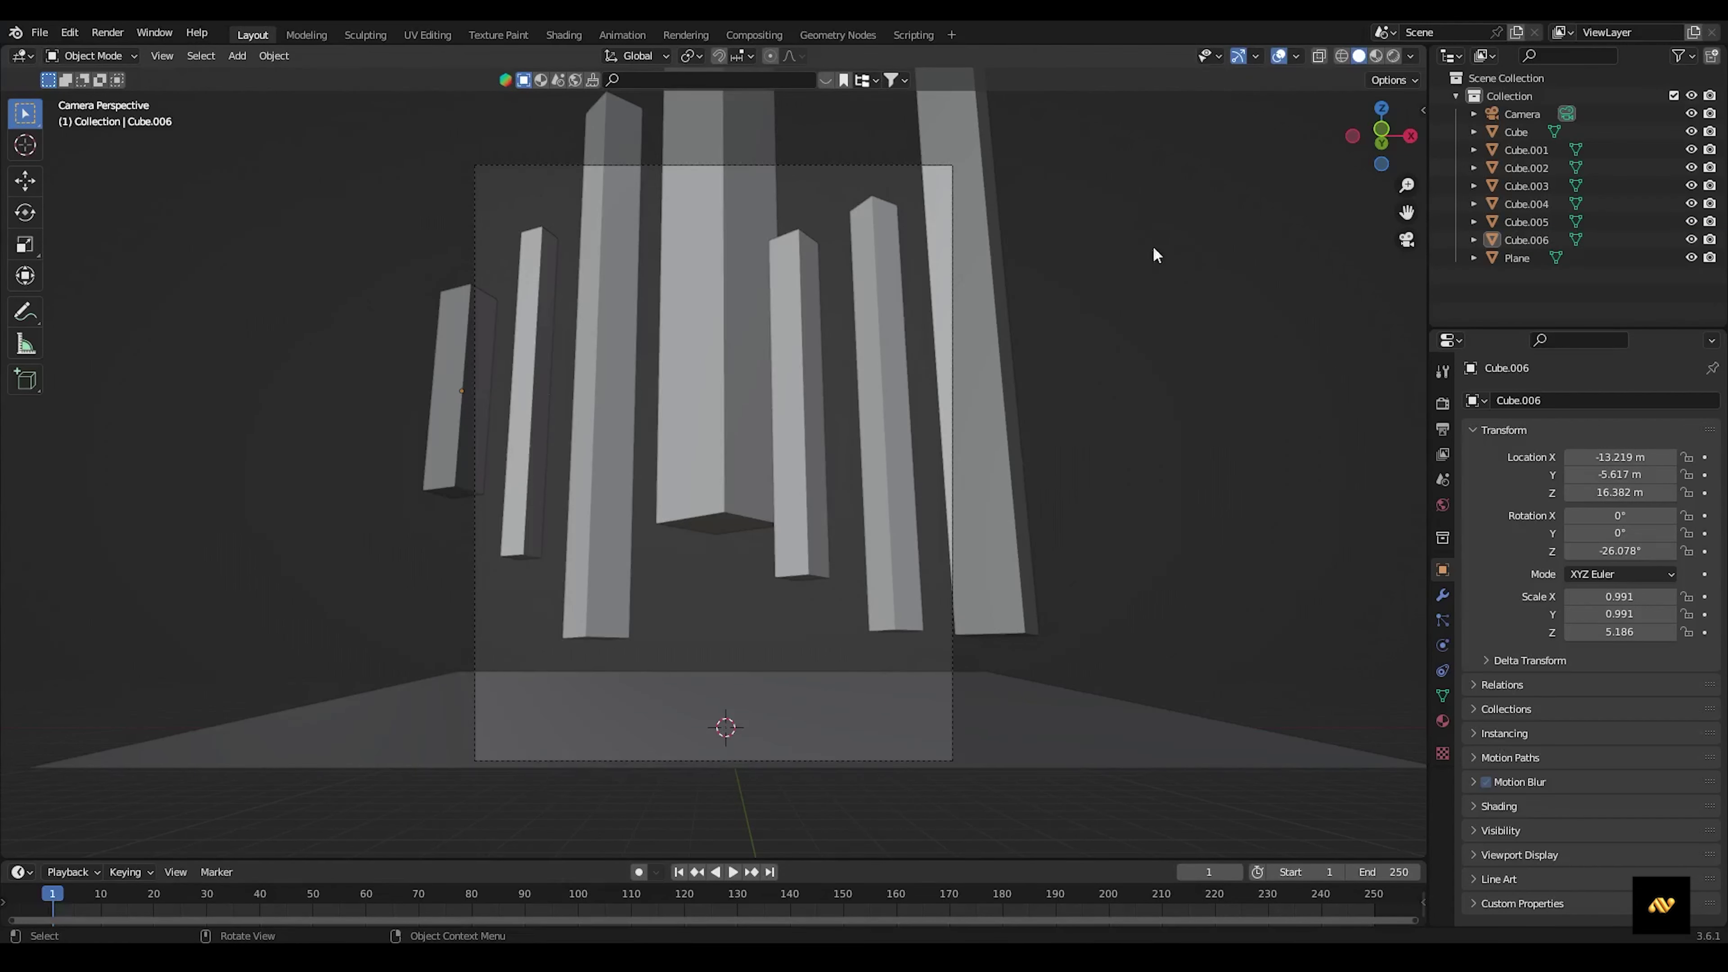
pyautogui.moveTo(817, 258)
pyautogui.mouseDown()
pyautogui.moveTo(857, 253)
pyautogui.moveTo(799, 305)
pyautogui.mouseUp()
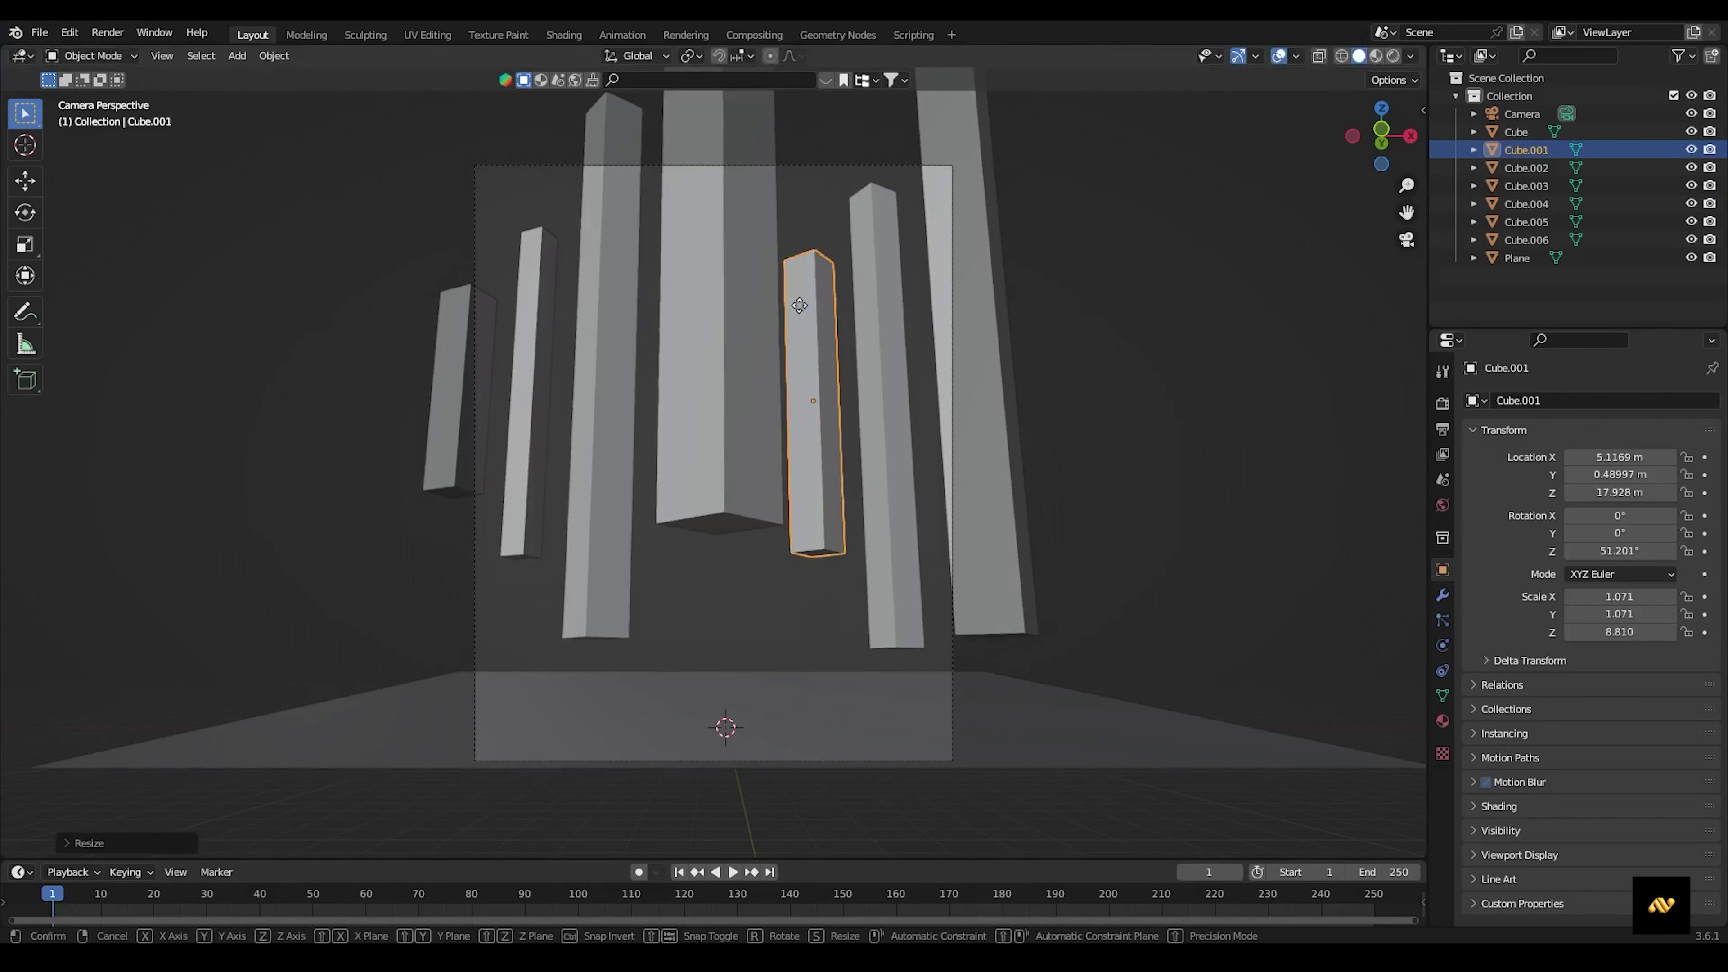
pyautogui.click(844, 184)
pyautogui.click(1442, 644)
# Darken the area outside the camera frame and tilt the camera's X rotation to reframe the pillars.
pyautogui.scroll(-5, 1585, 612)
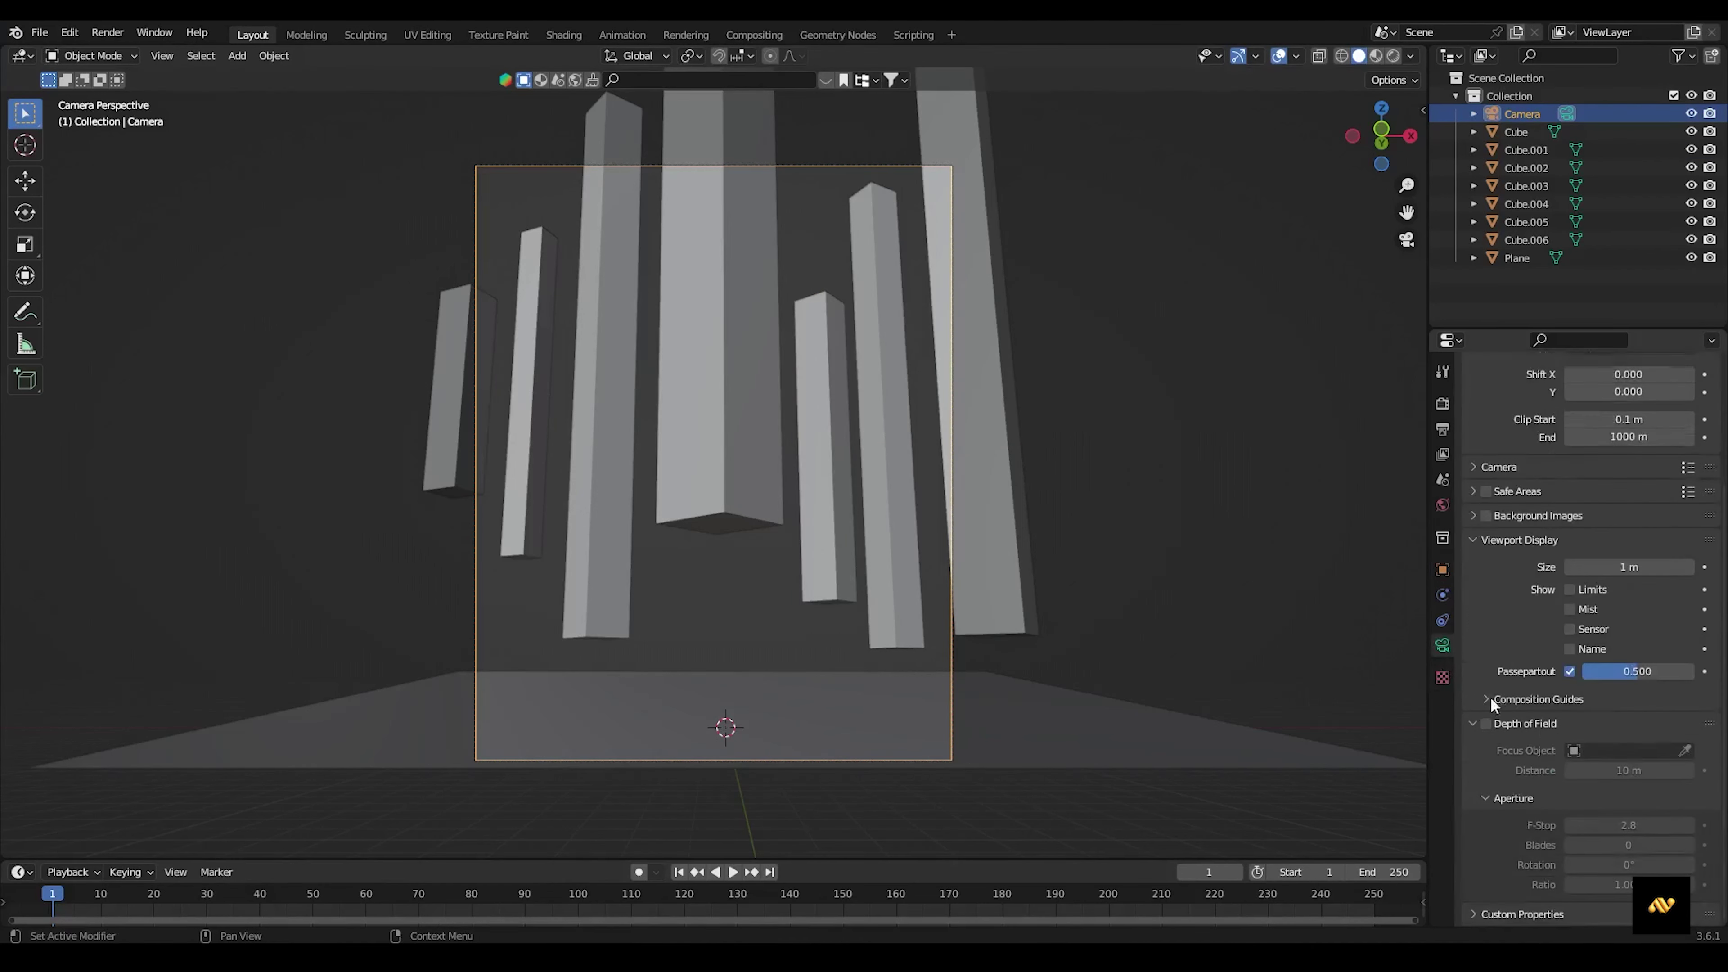
pyautogui.moveTo(1619, 671); pyautogui.dragTo(1694, 671)
pyautogui.click(1442, 569)
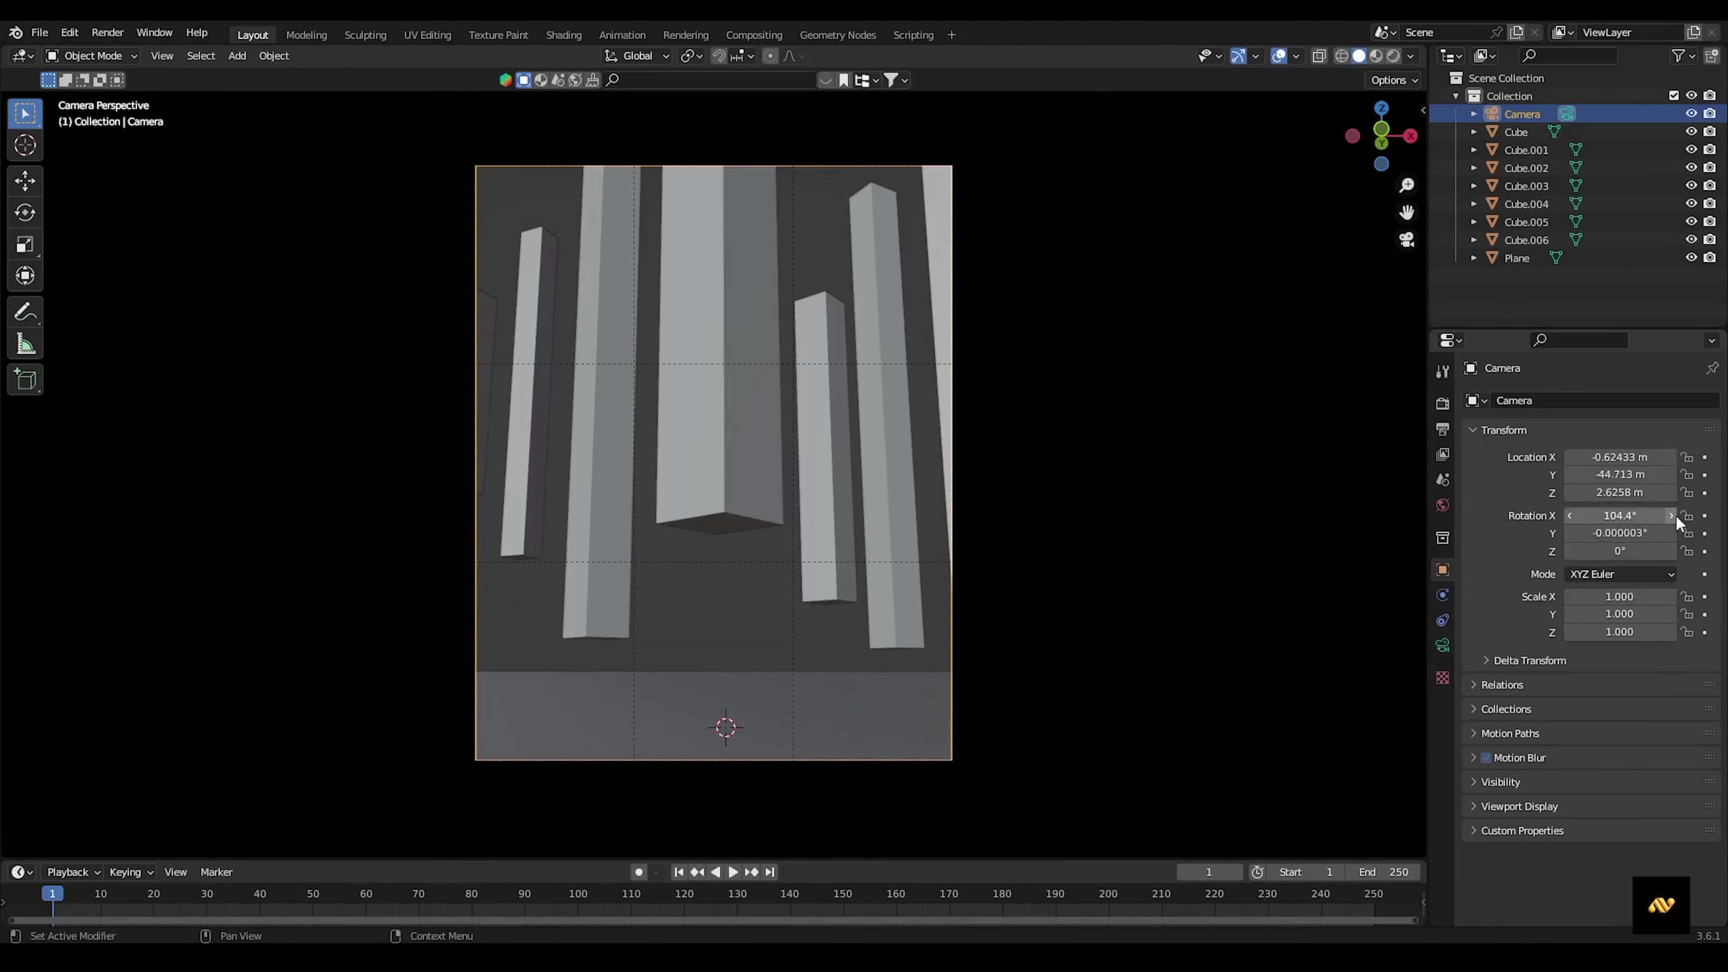
pyautogui.moveTo(1619, 492); pyautogui.dragTo(1674, 492)
# Add two more pillars in the upper frame and enable Crop to Render Region.
pyautogui.keyDown('shift'); pyautogui.click(484, 381); pyautogui.keyUp('shift')
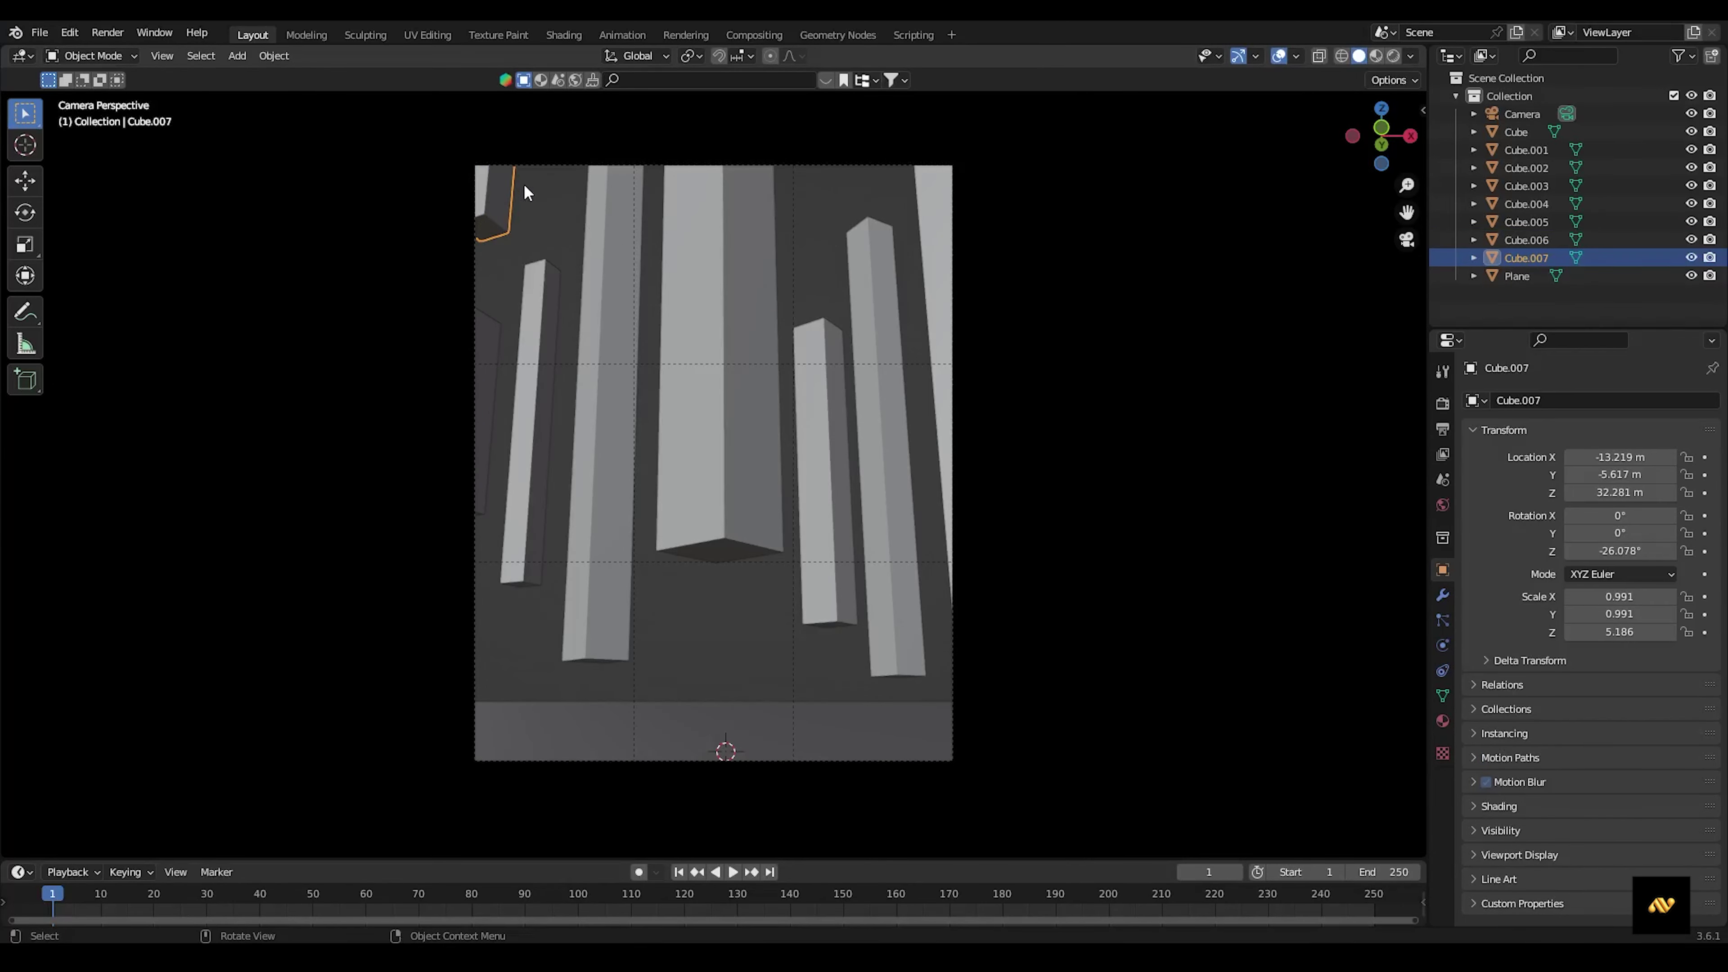
pyautogui.click(748, 184)
pyautogui.click(926, 227)
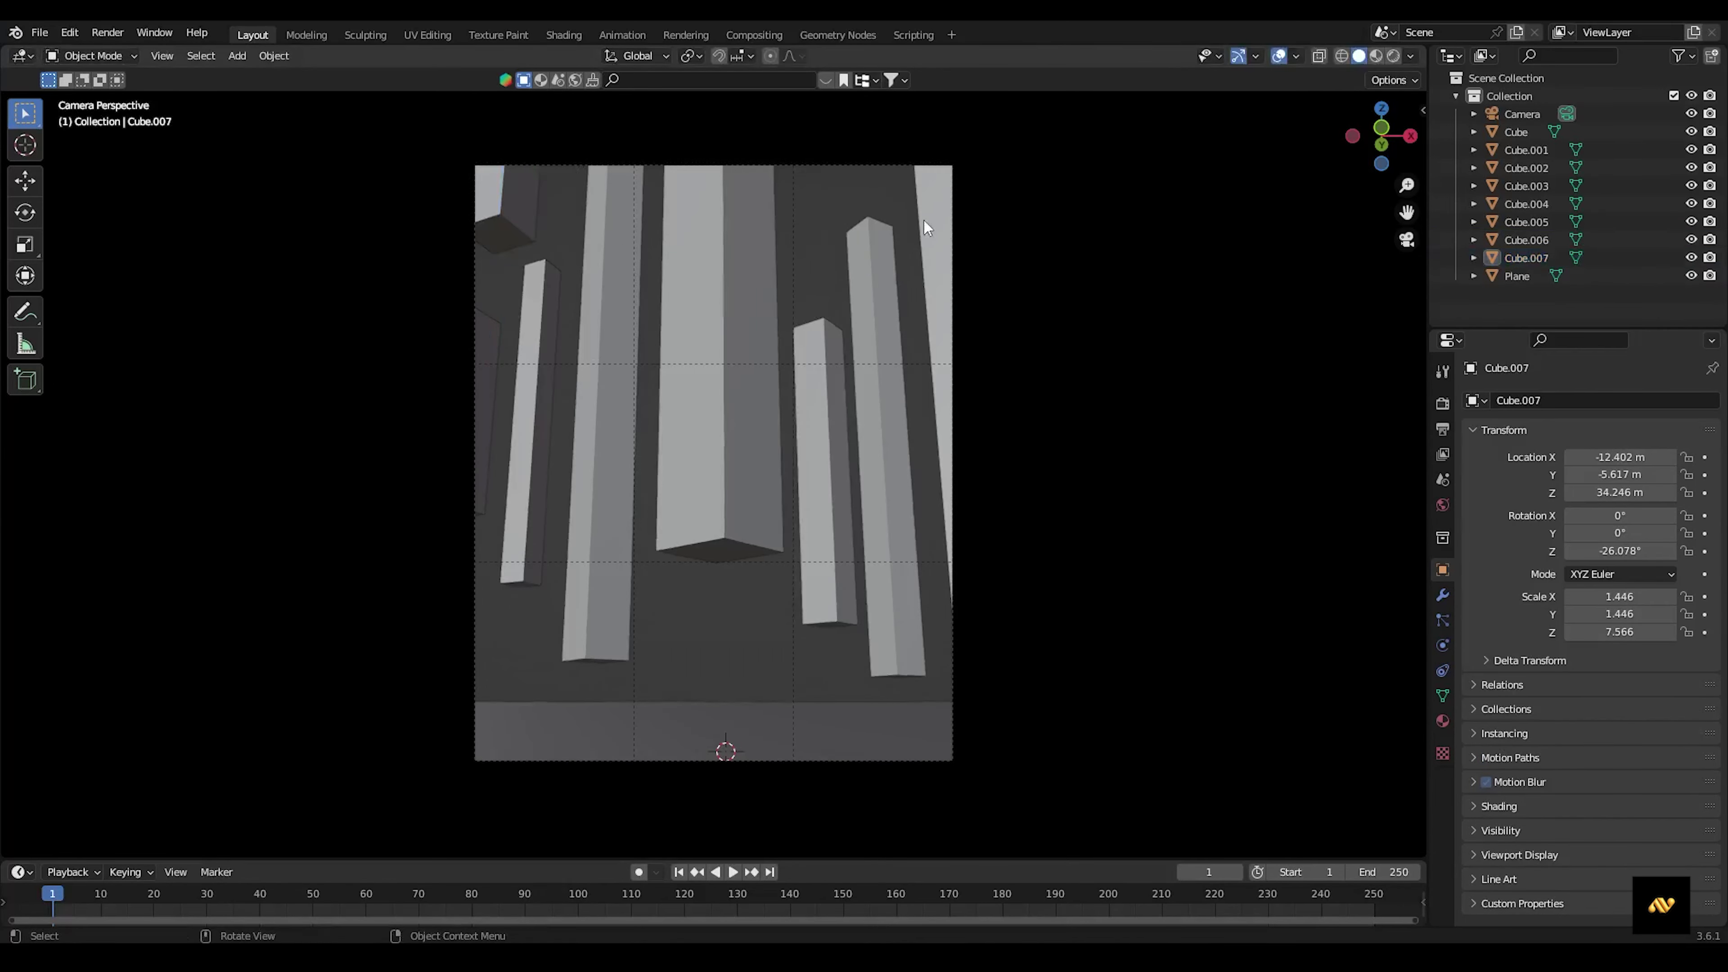
pyautogui.press('KP_0')
pyautogui.press('KP_0')
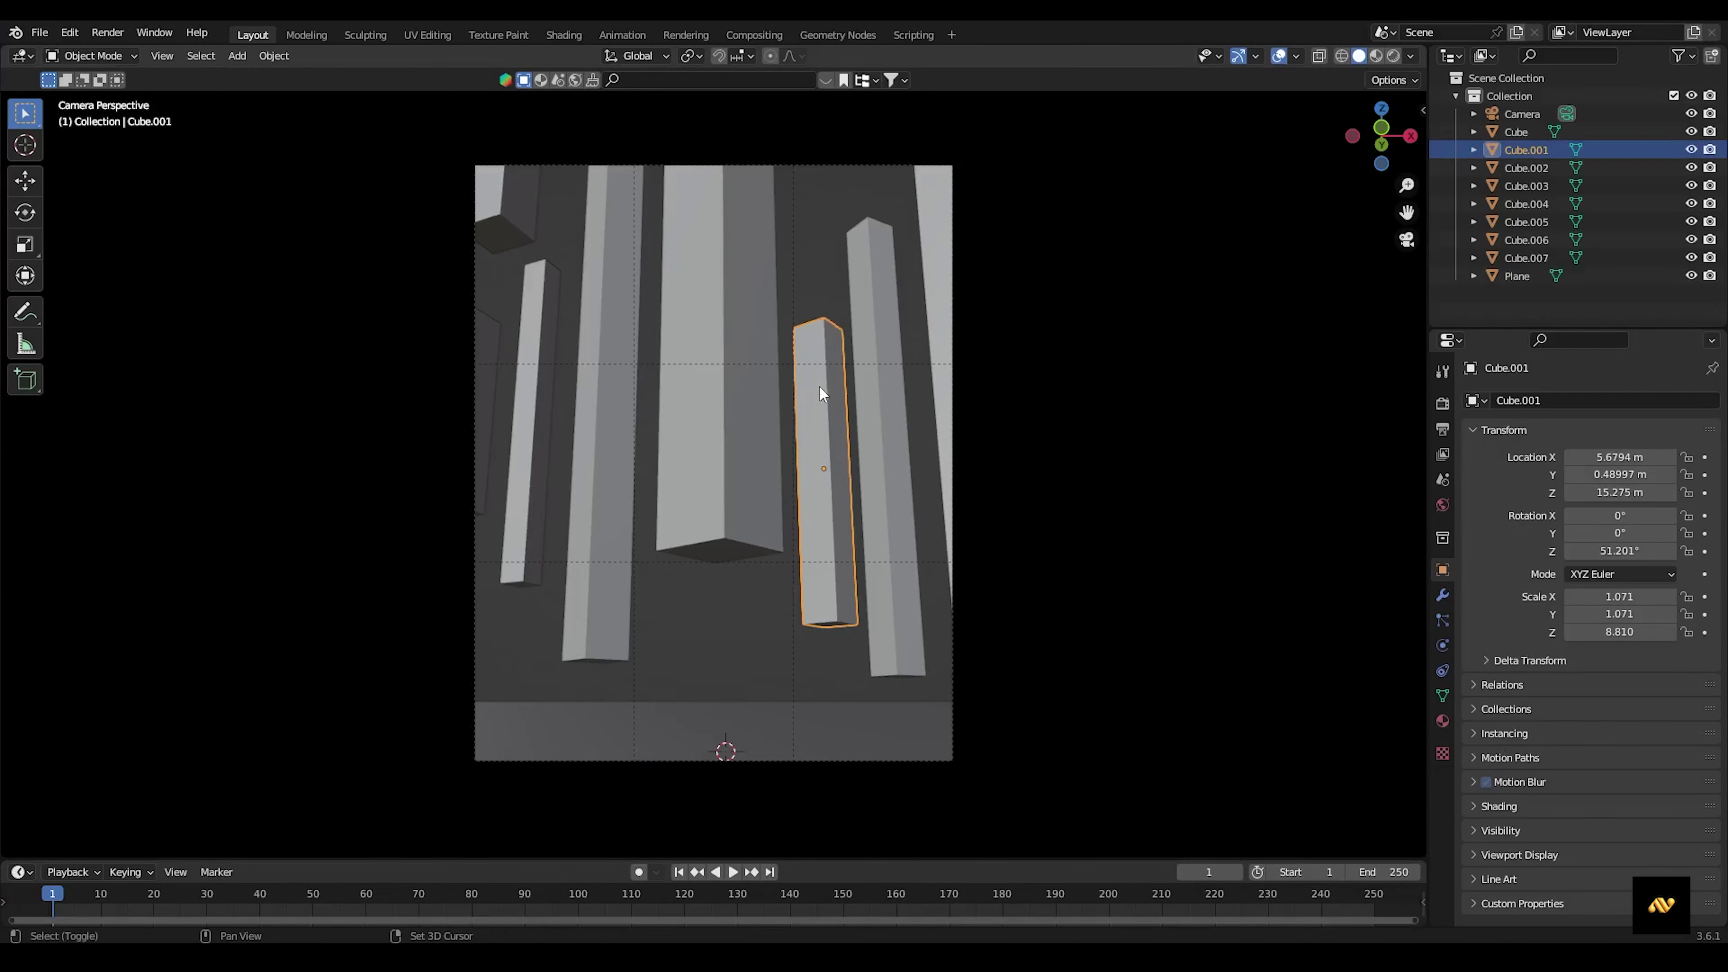
pyautogui.hotkey('shift', 'd')
pyautogui.press('z')
pyautogui.click(887, 318)
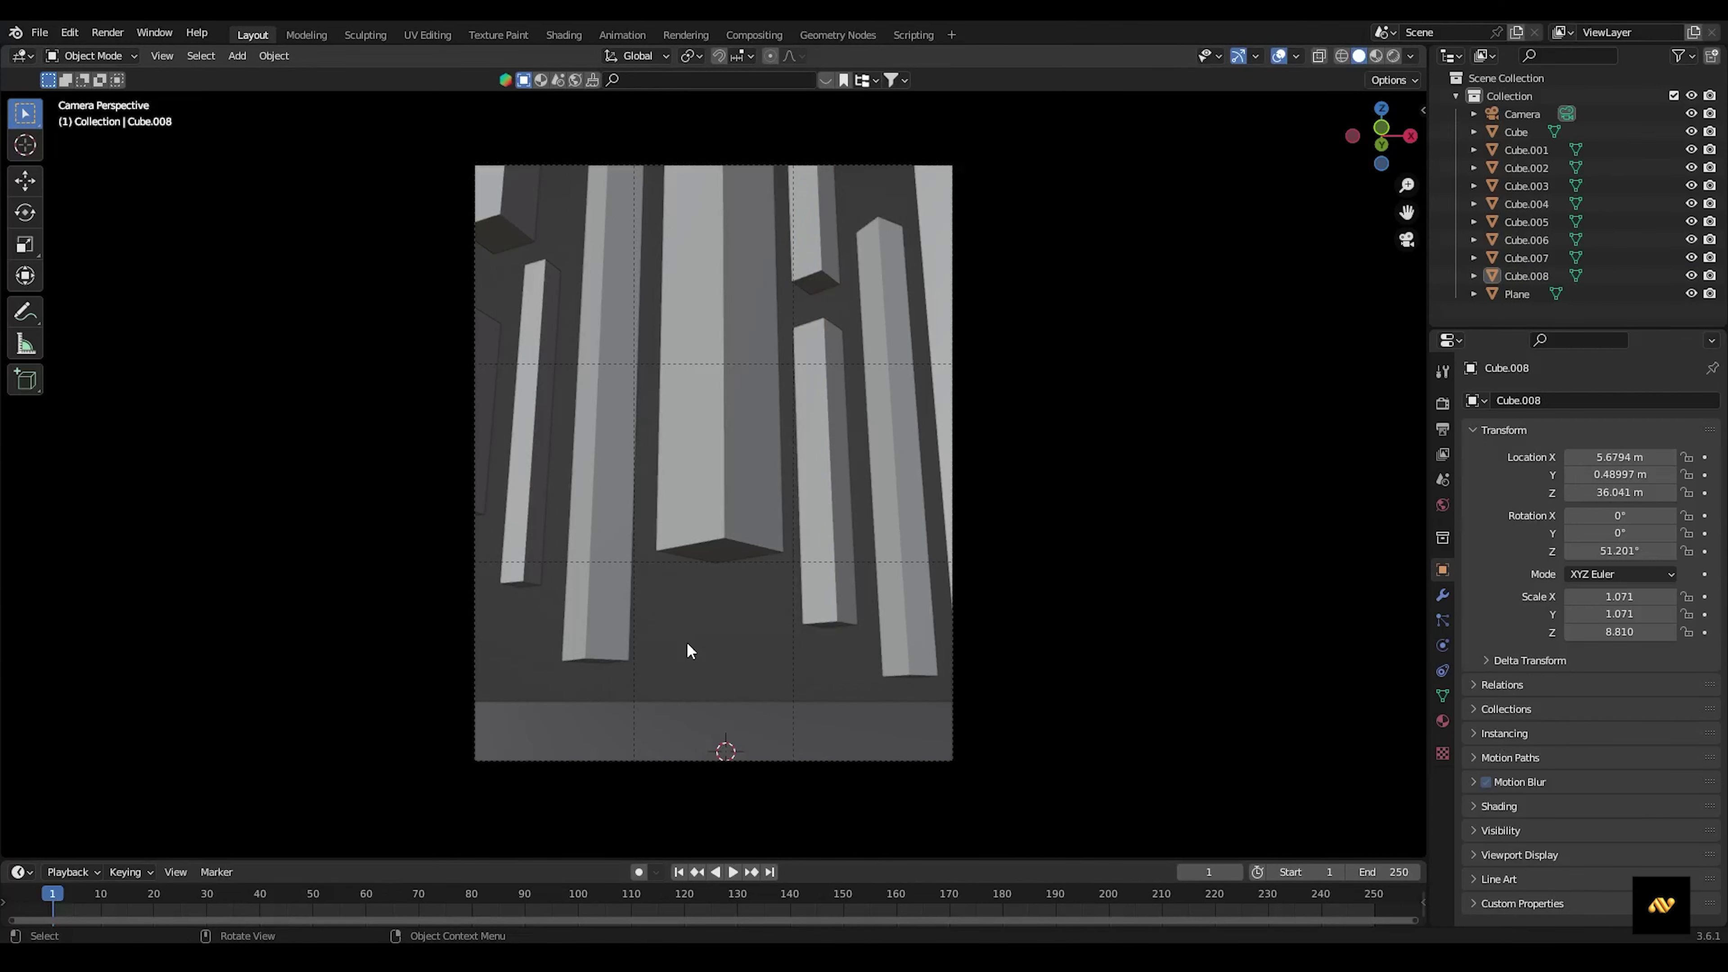
pyautogui.click(1442, 428)
pyautogui.click(1576, 542)
# Switch to Rendered shading, split the viewport, and import the cloud image as a scaled-up plane.
pyautogui.click(1393, 56)
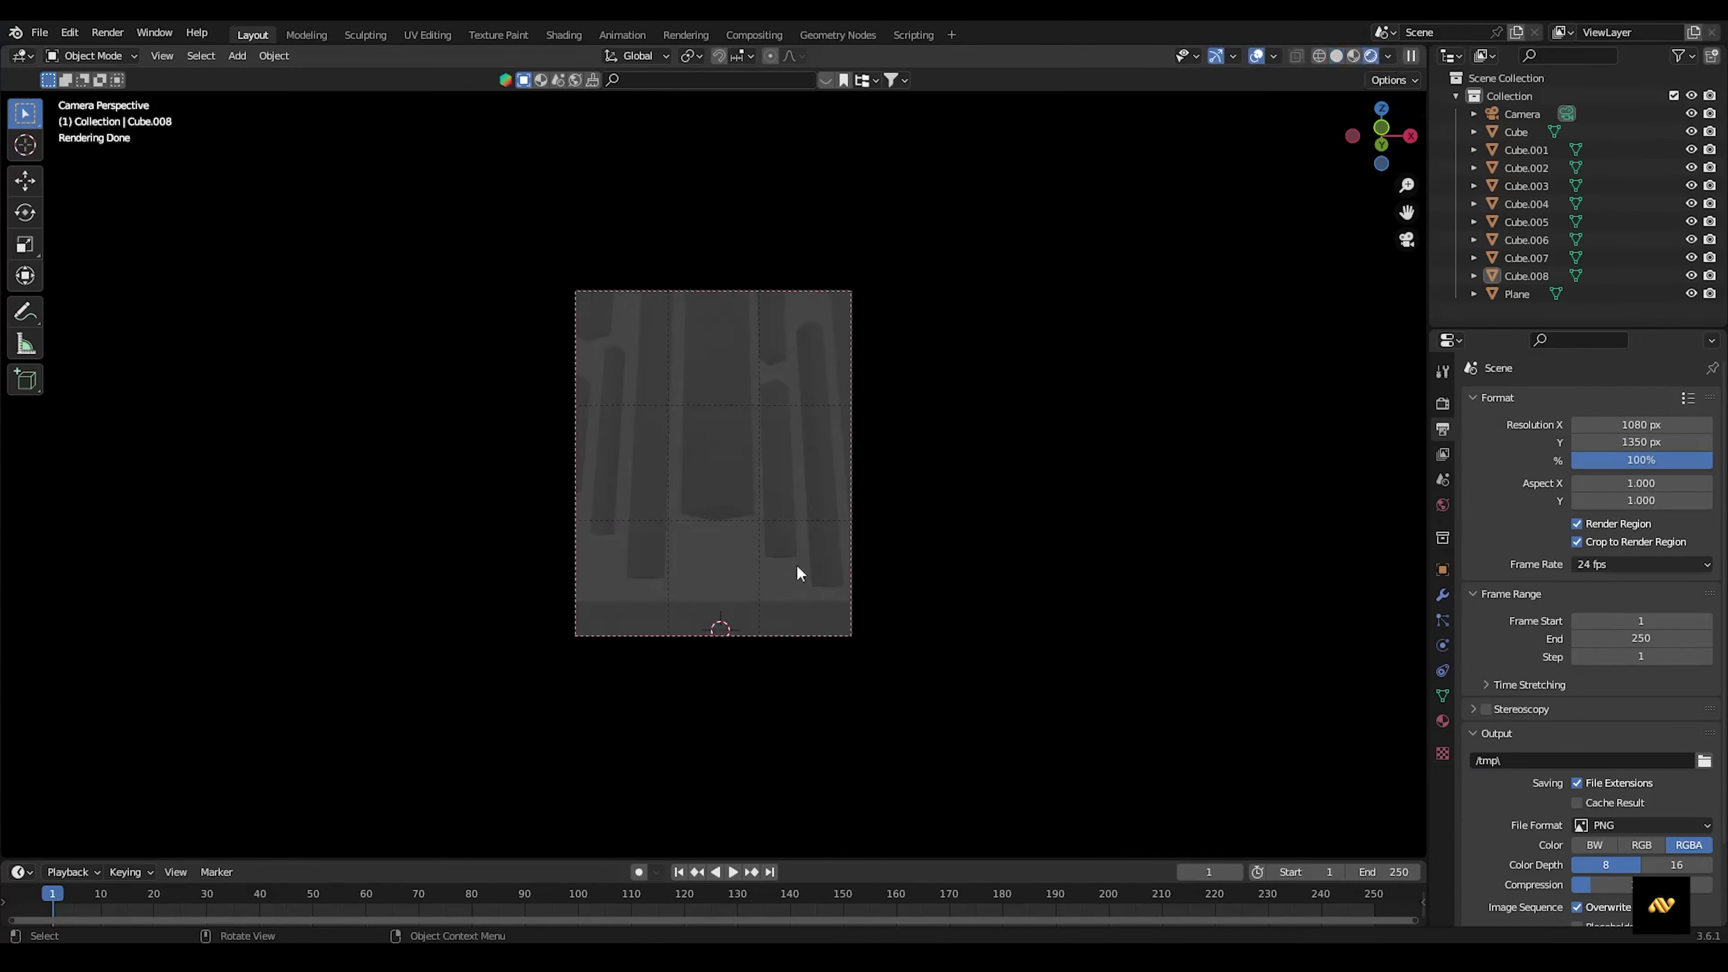
pyautogui.moveTo(7, 95); pyautogui.dragTo(841, 86)
pyautogui.click(39, 31)
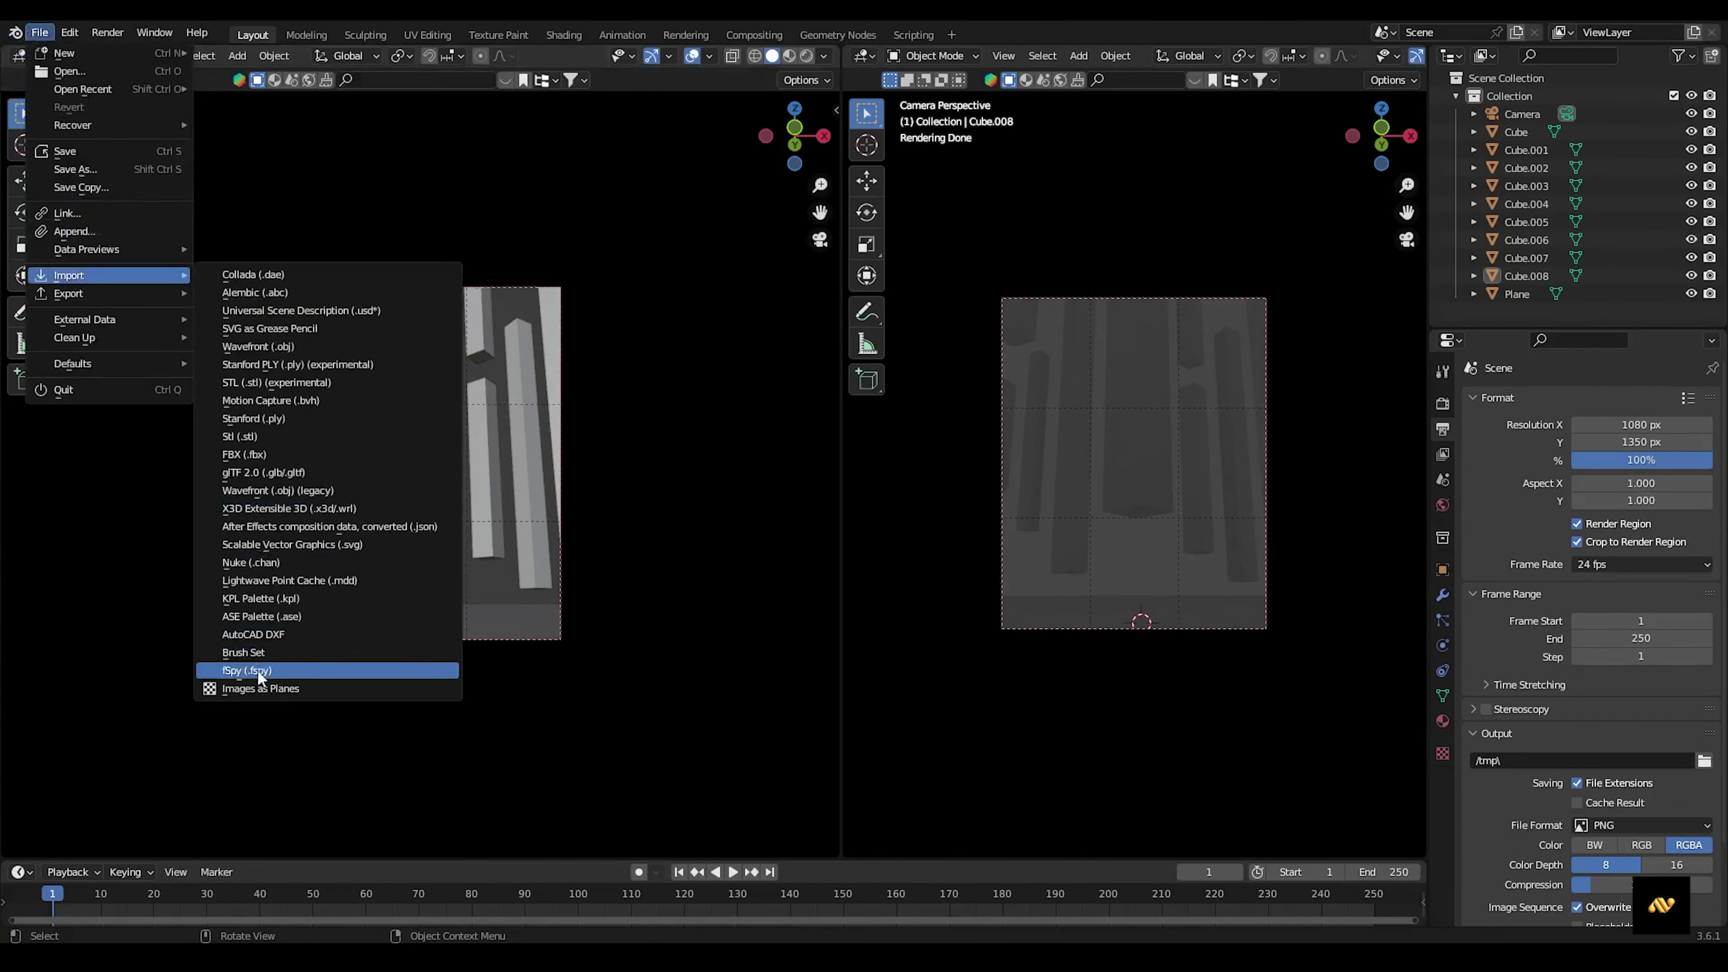
pyautogui.click(327, 674)
pyautogui.press('x')
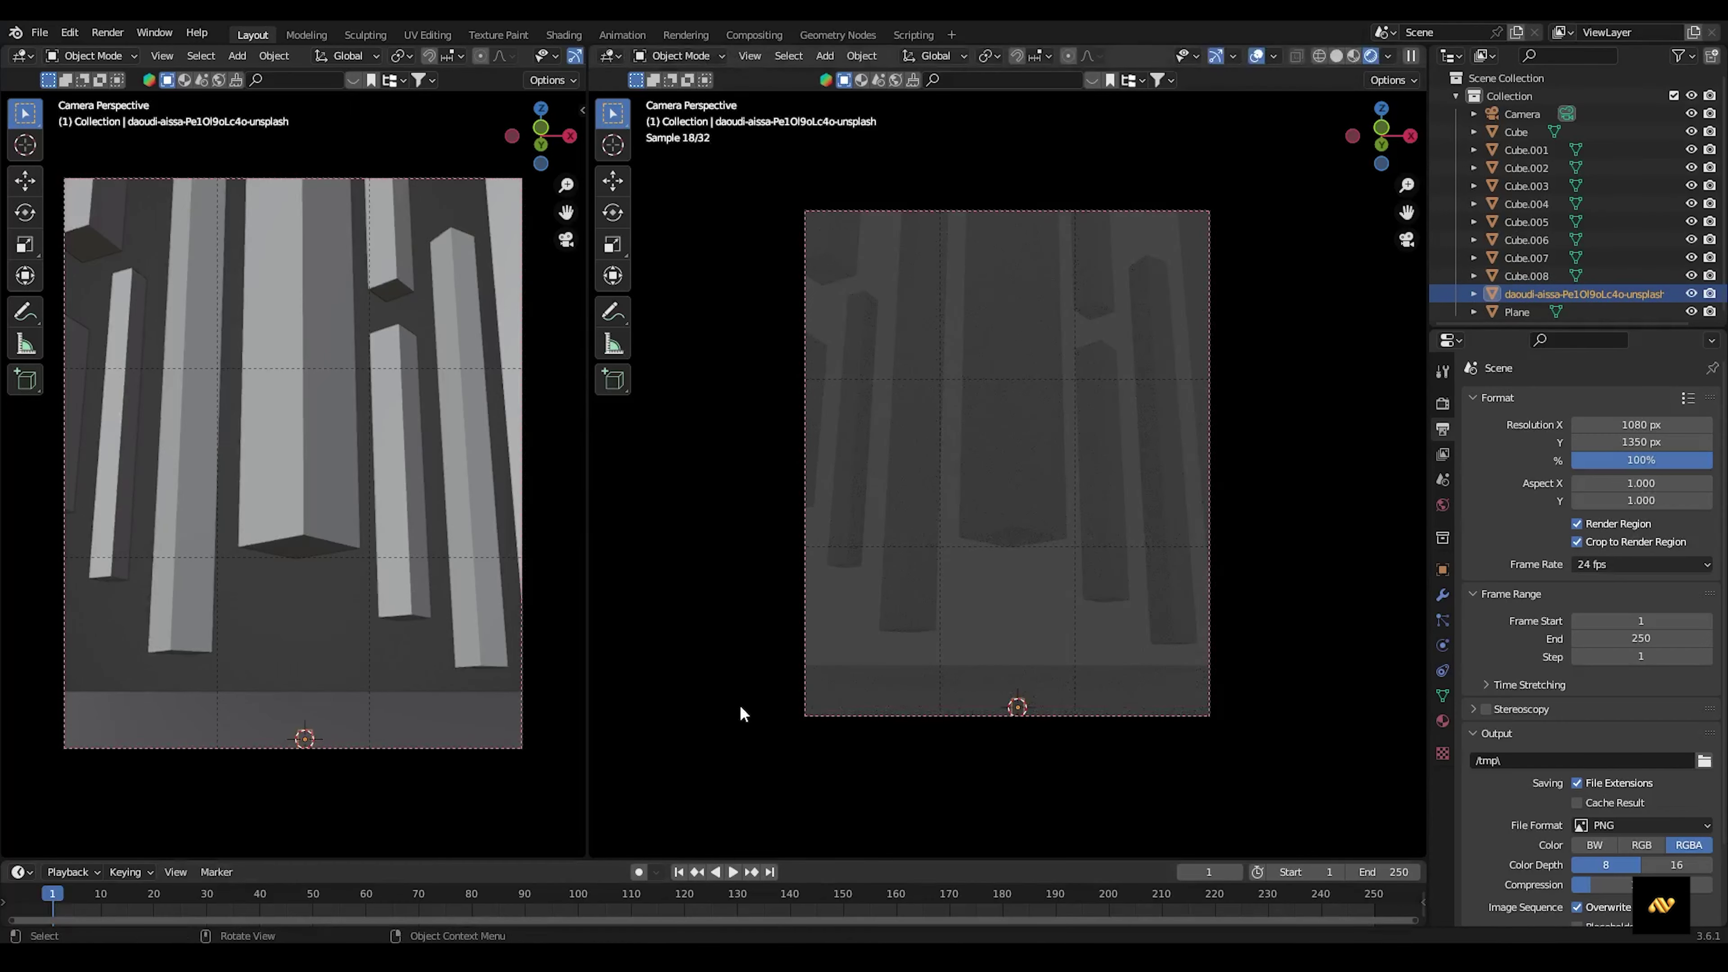
pyautogui.press('s')
pyautogui.click(212, 851)
# Rotate the cloud plane to face the camera, resize it, and move it behind the pillars.
pyautogui.moveTo(408, 476); pyautogui.dragTo(297, 578, button='middle')
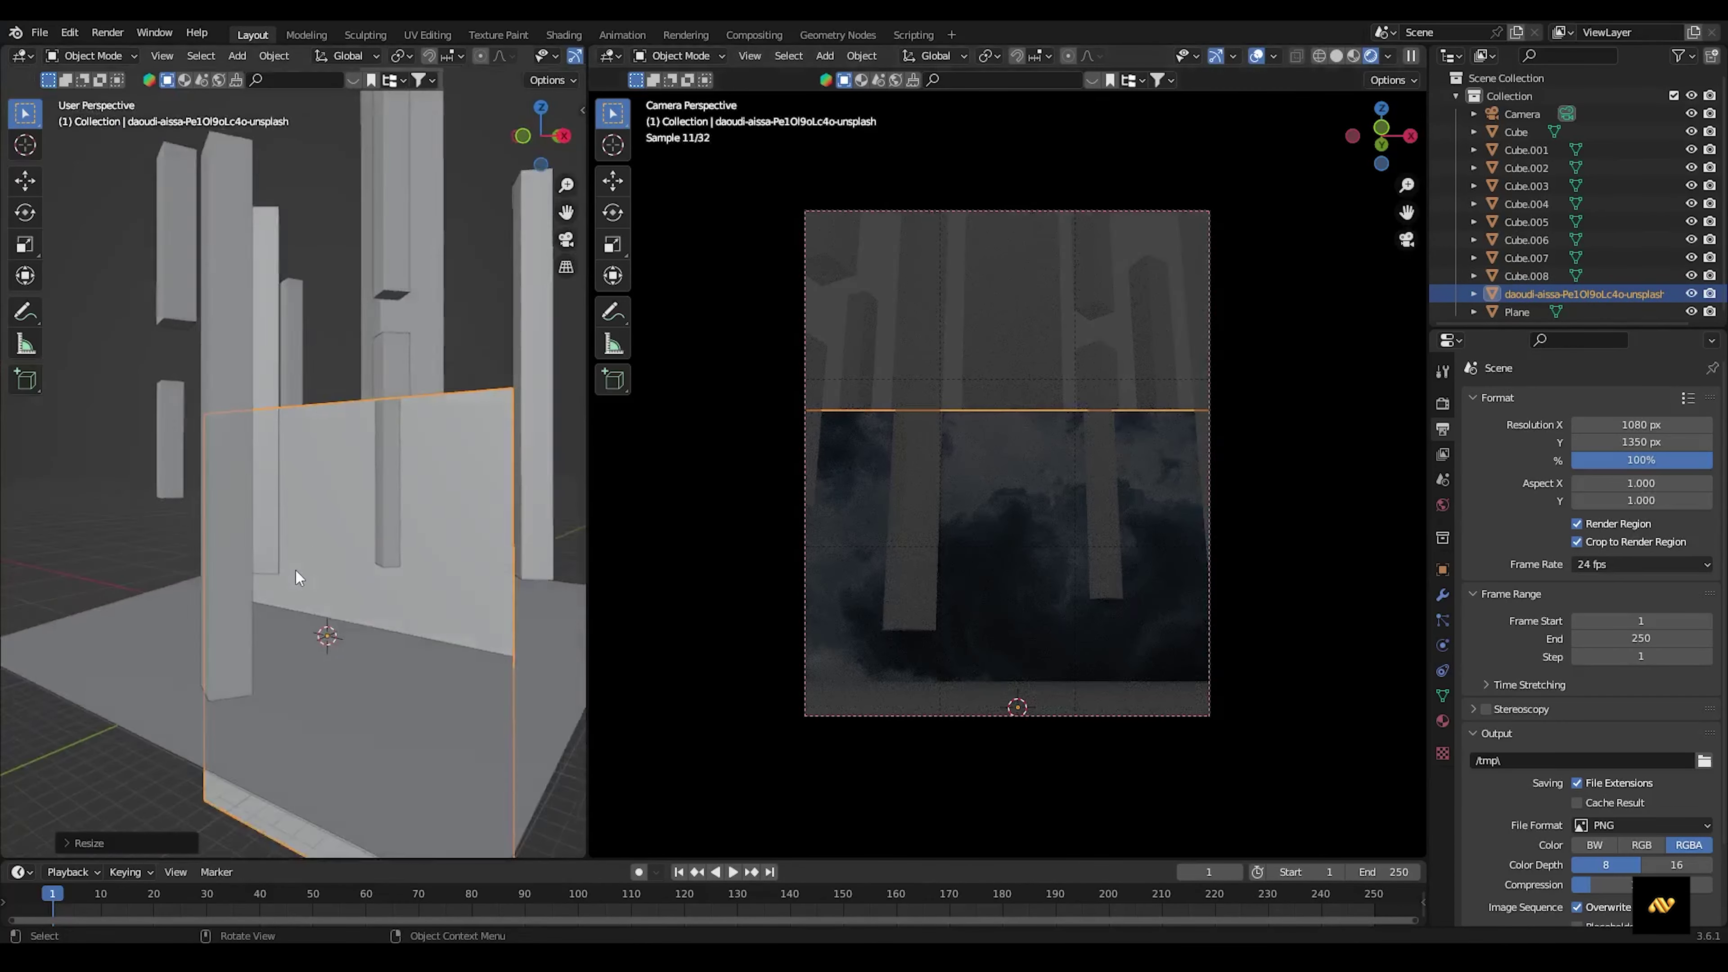
pyautogui.scroll(-3, 298, 577)
pyautogui.press('r')
pyautogui.click(540, 475)
pyautogui.press('KP_3')
pyautogui.press('s')
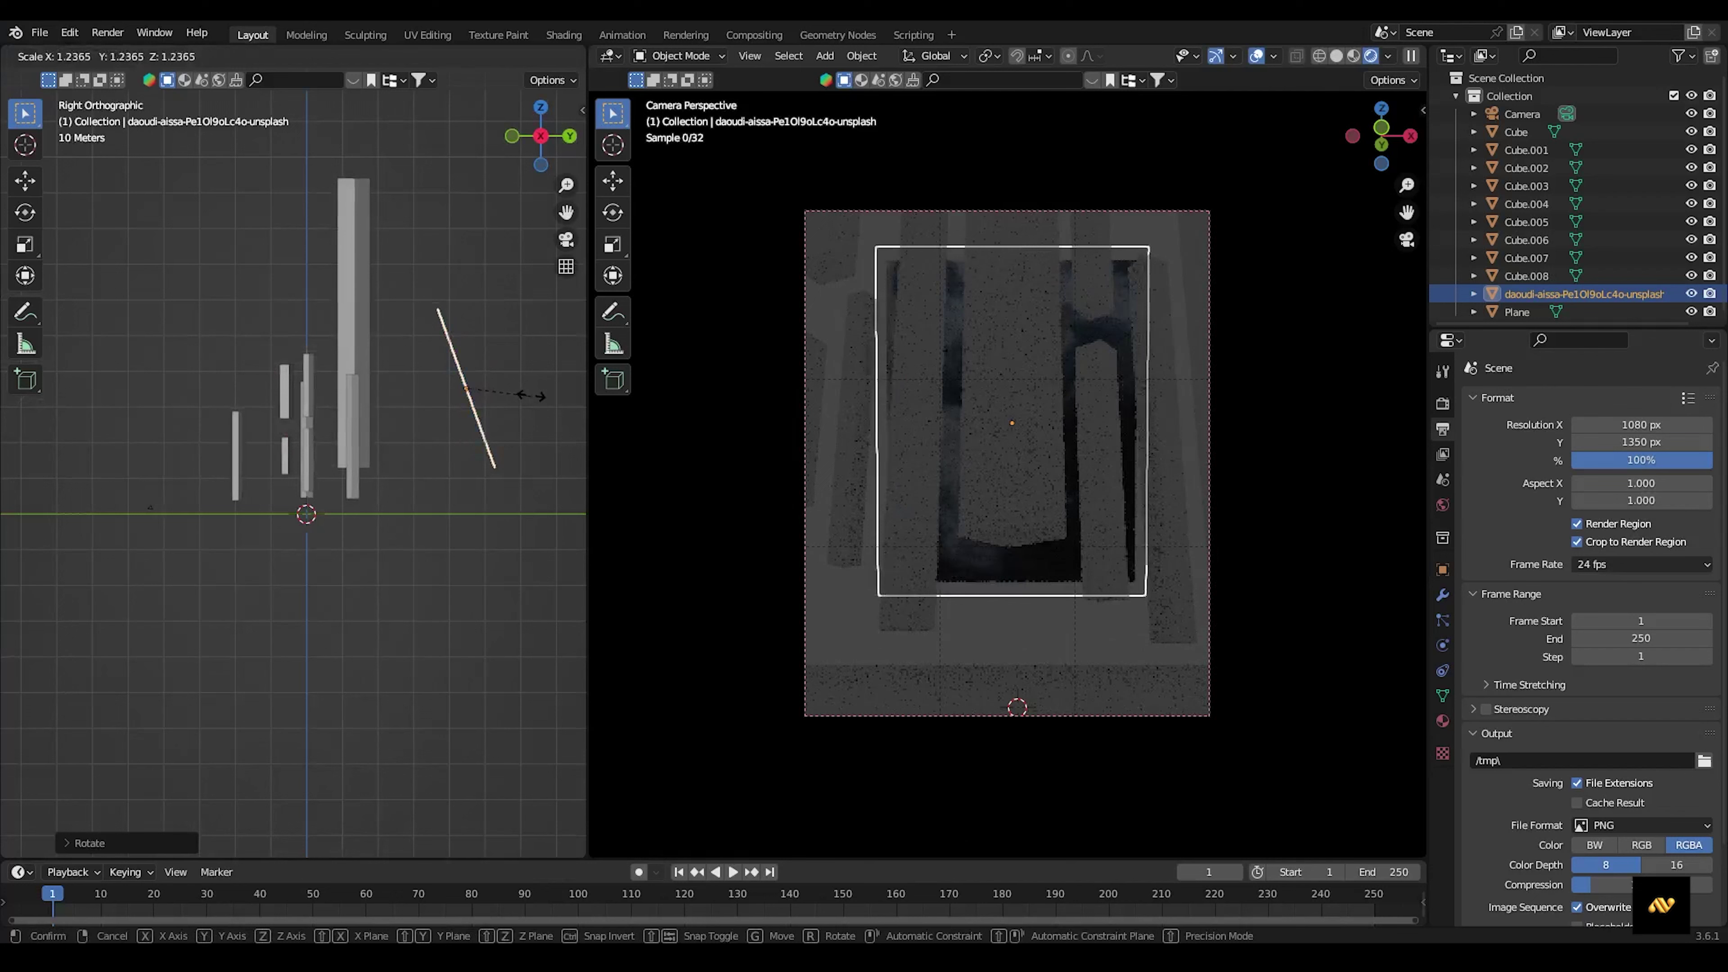
pyautogui.press('g')
pyautogui.click(570, 368)
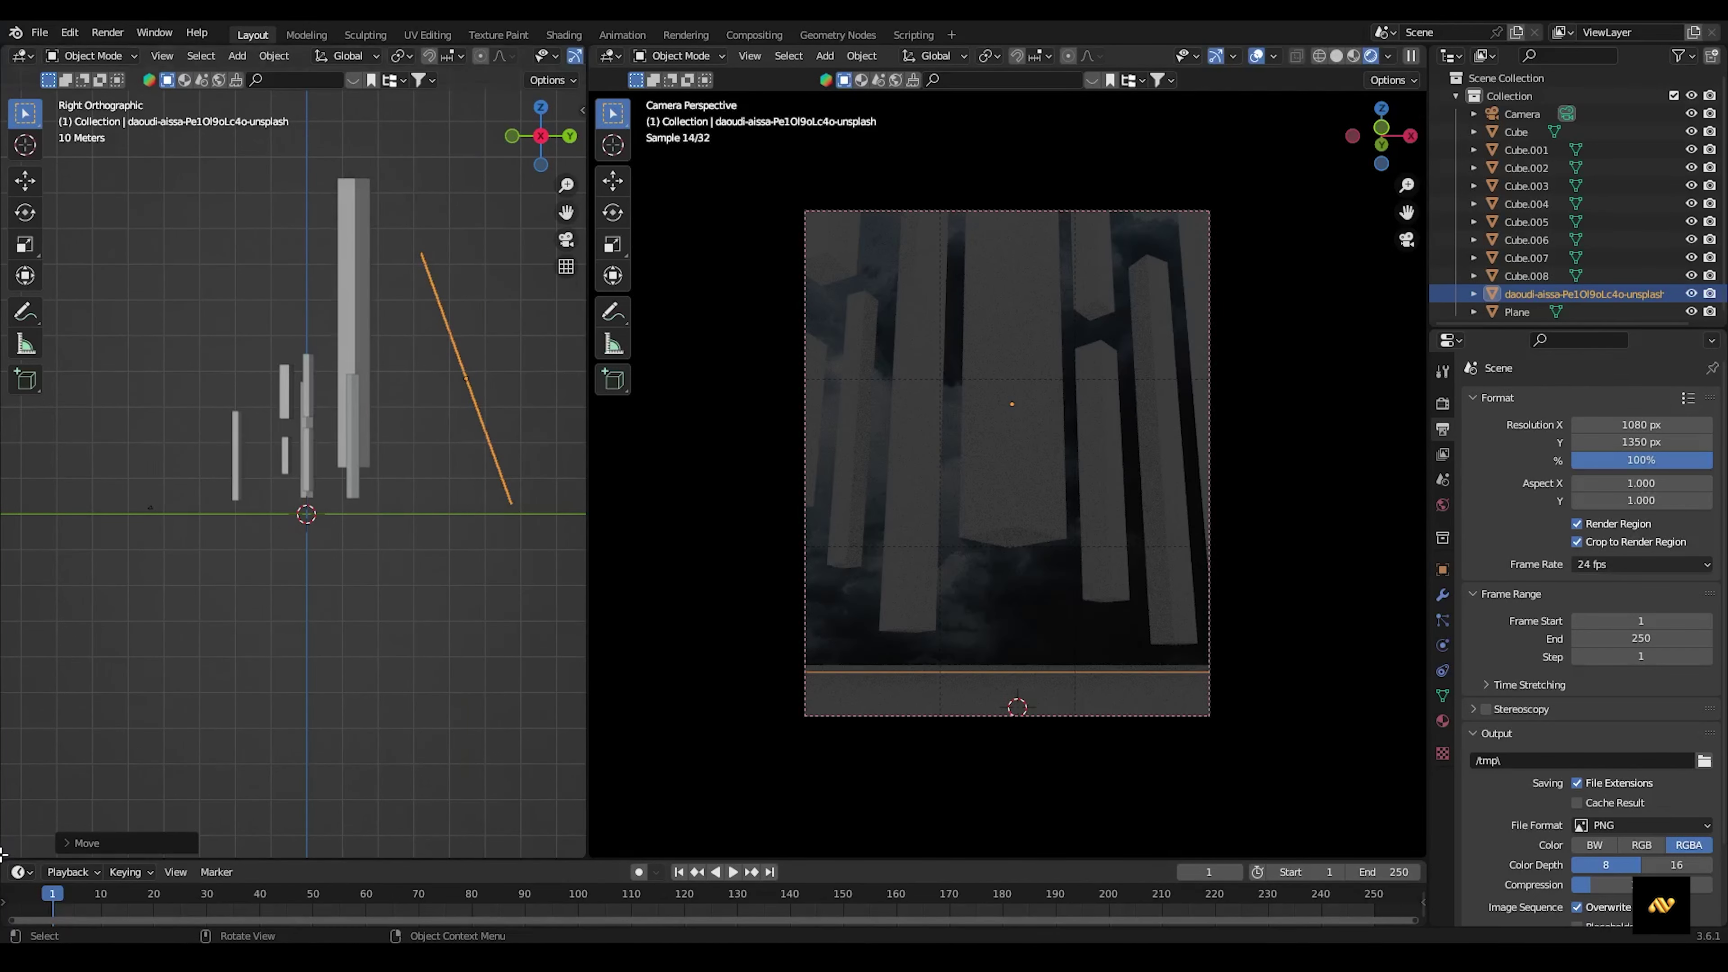
# Open a Shader Editor area, stretch the cloud plane vertically, and place a duplicate to the side.
pyautogui.moveTo(3, 92); pyautogui.dragTo(4, 449)
pyautogui.click(23, 462)
pyautogui.click(78, 630)
pyautogui.scroll(4, 166, 675)
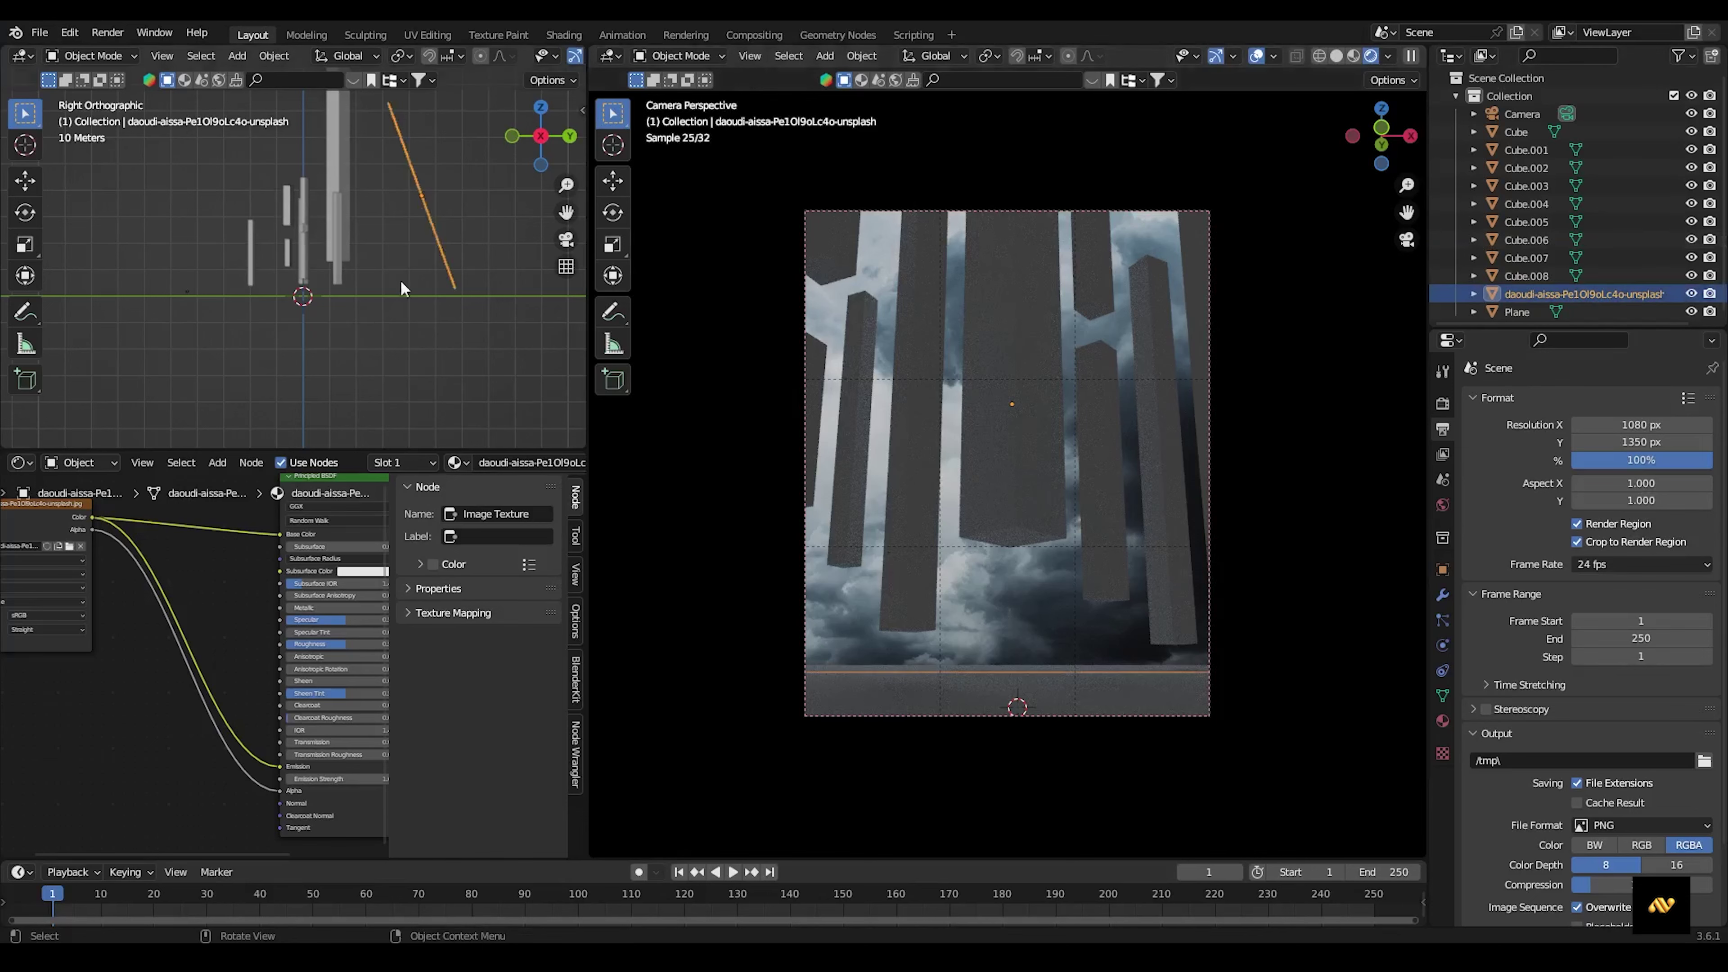
pyautogui.press('s')
pyautogui.press('z')
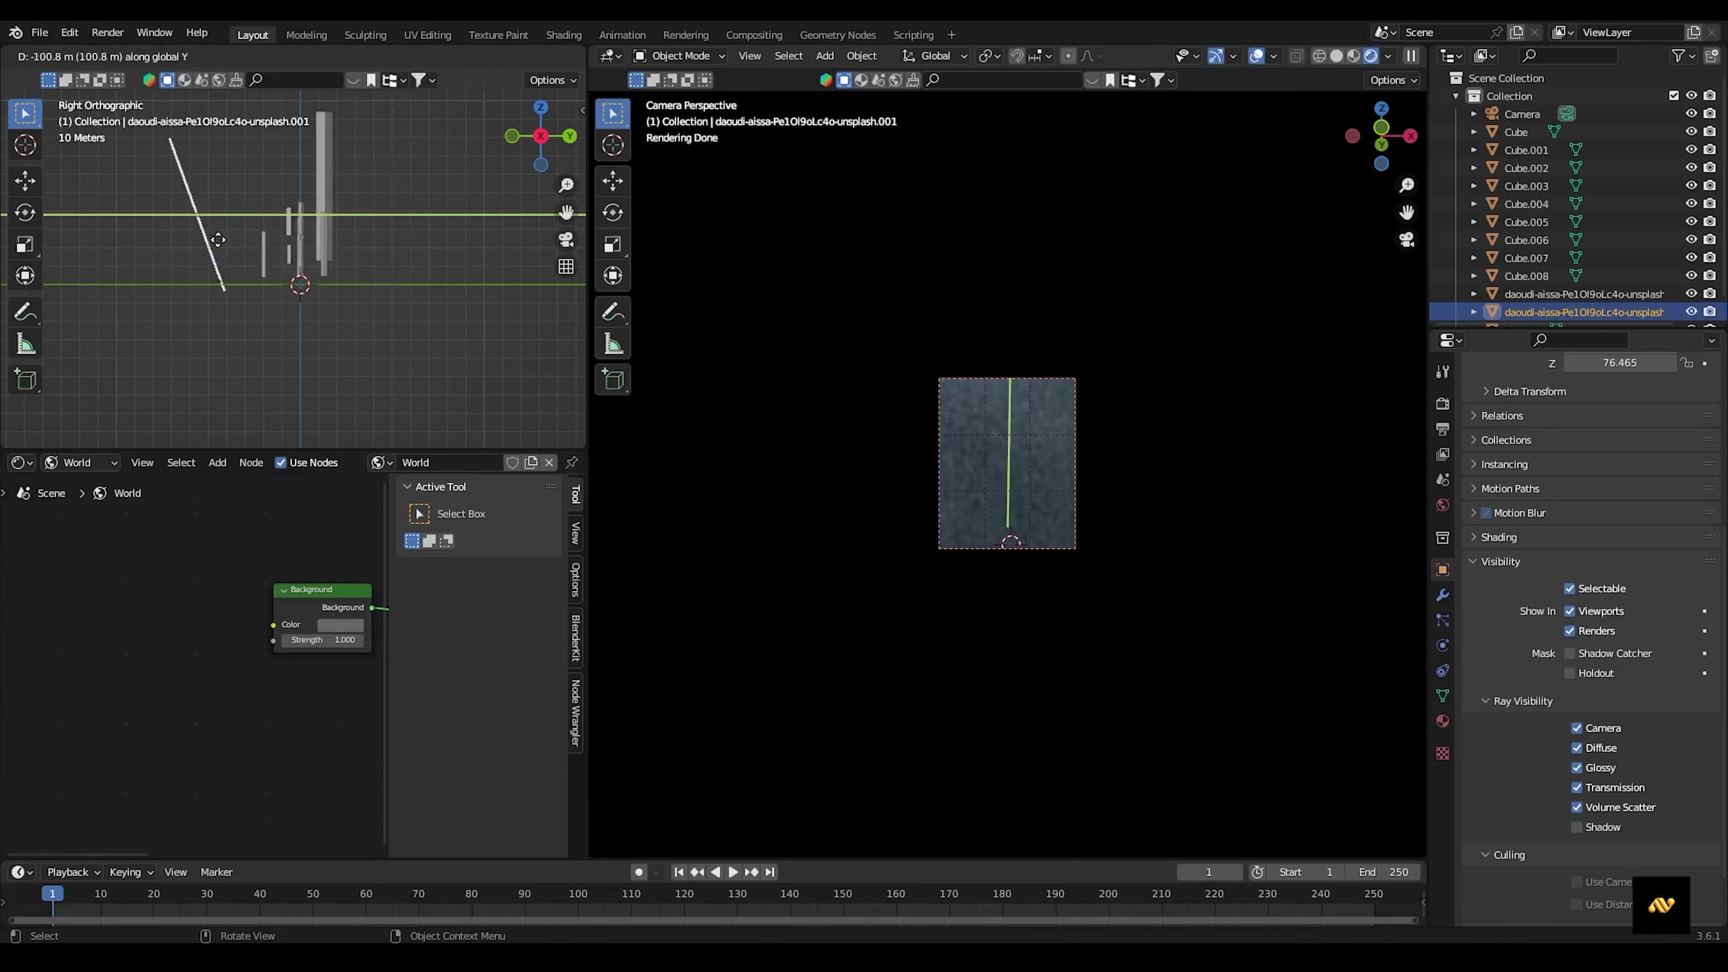
pyautogui.click(228, 259)
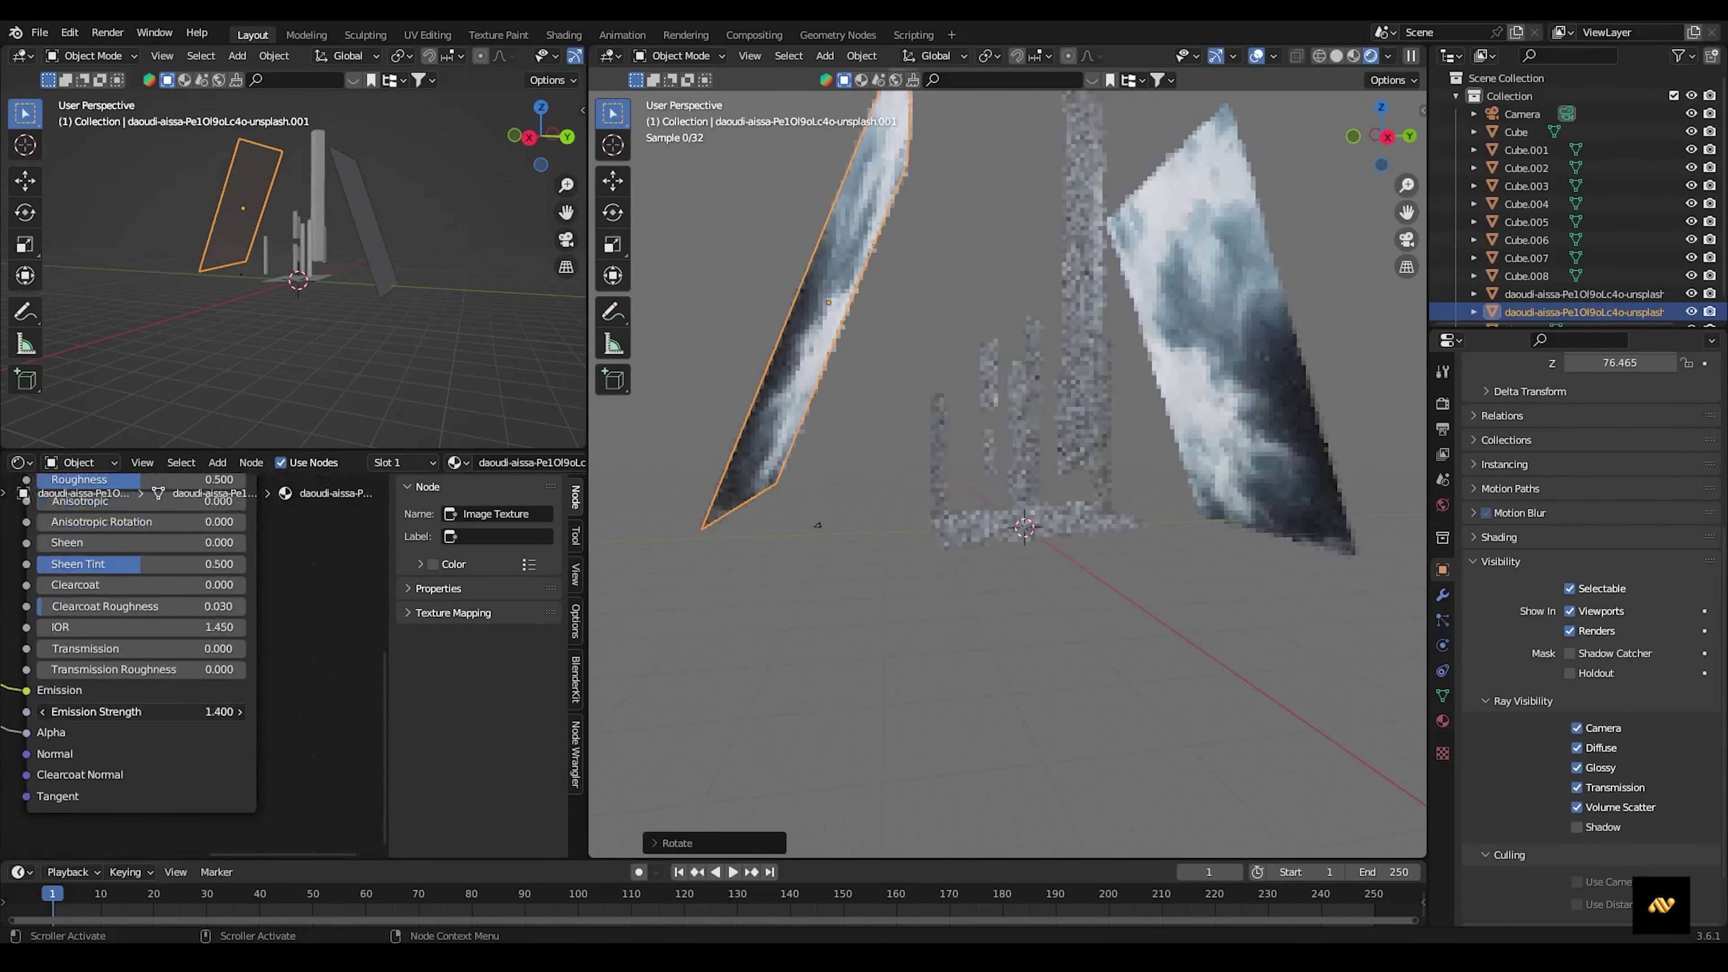
pyautogui.press('KP_0')
# Drag the BlenderKit Tiles 06 material onto the central pillar and another pillar.
pyautogui.click(1028, 457)
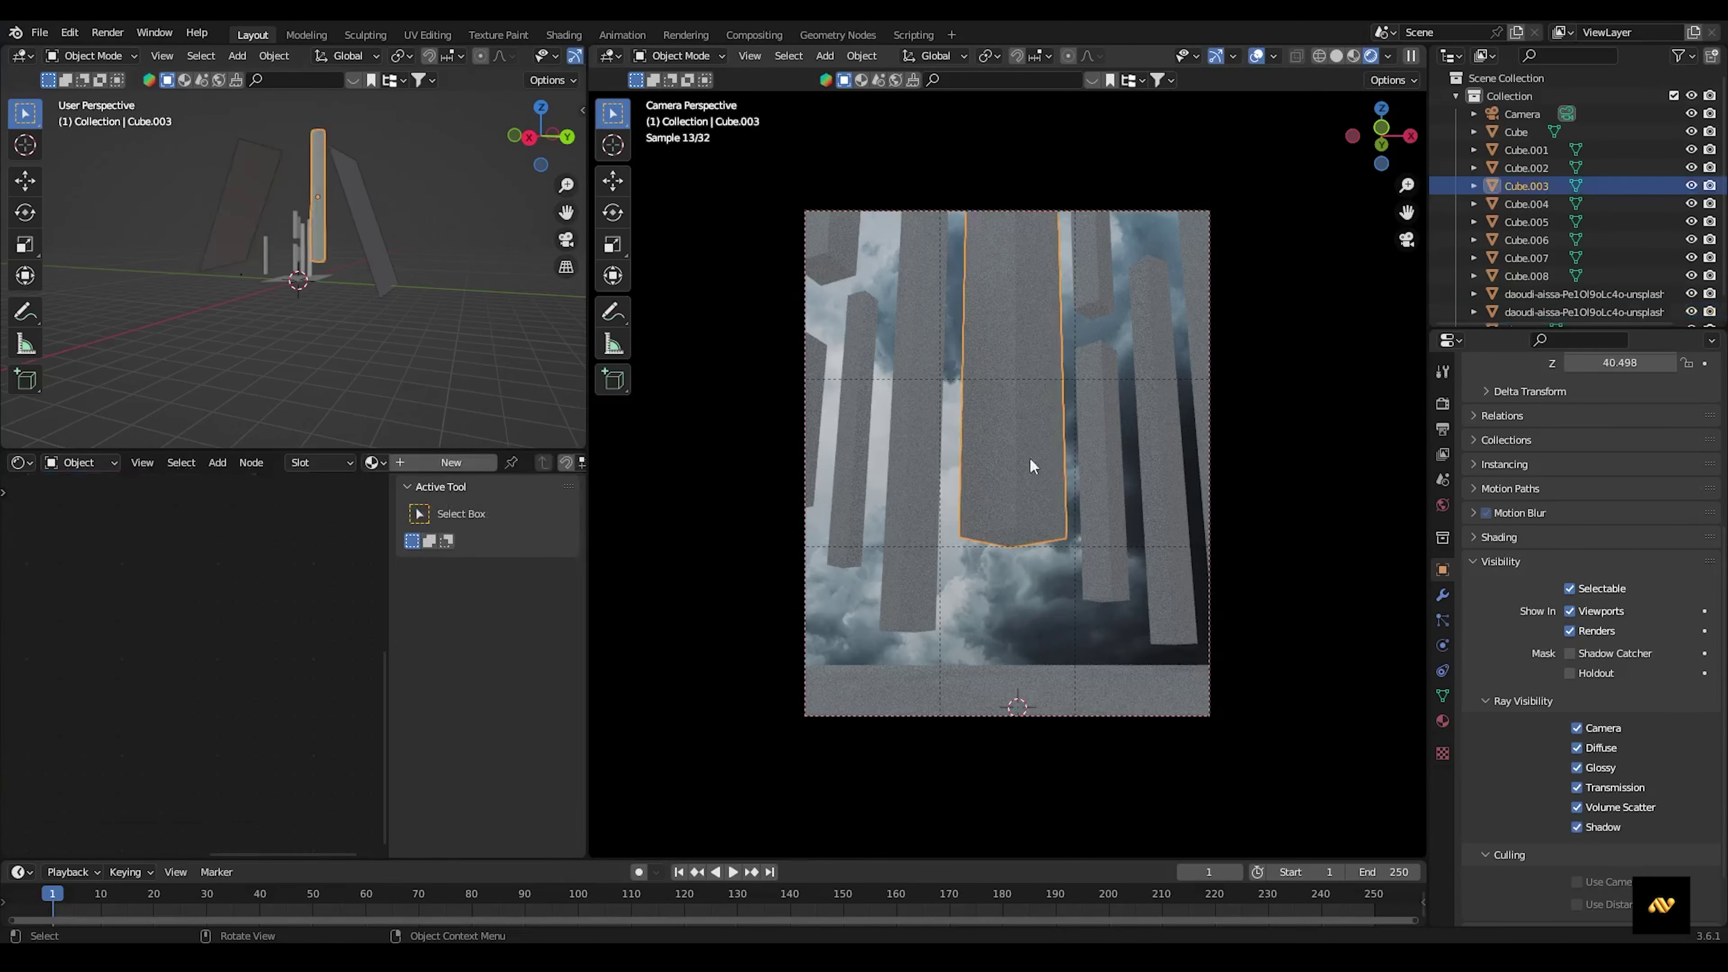
pyautogui.click(860, 79)
pyautogui.write('tile')
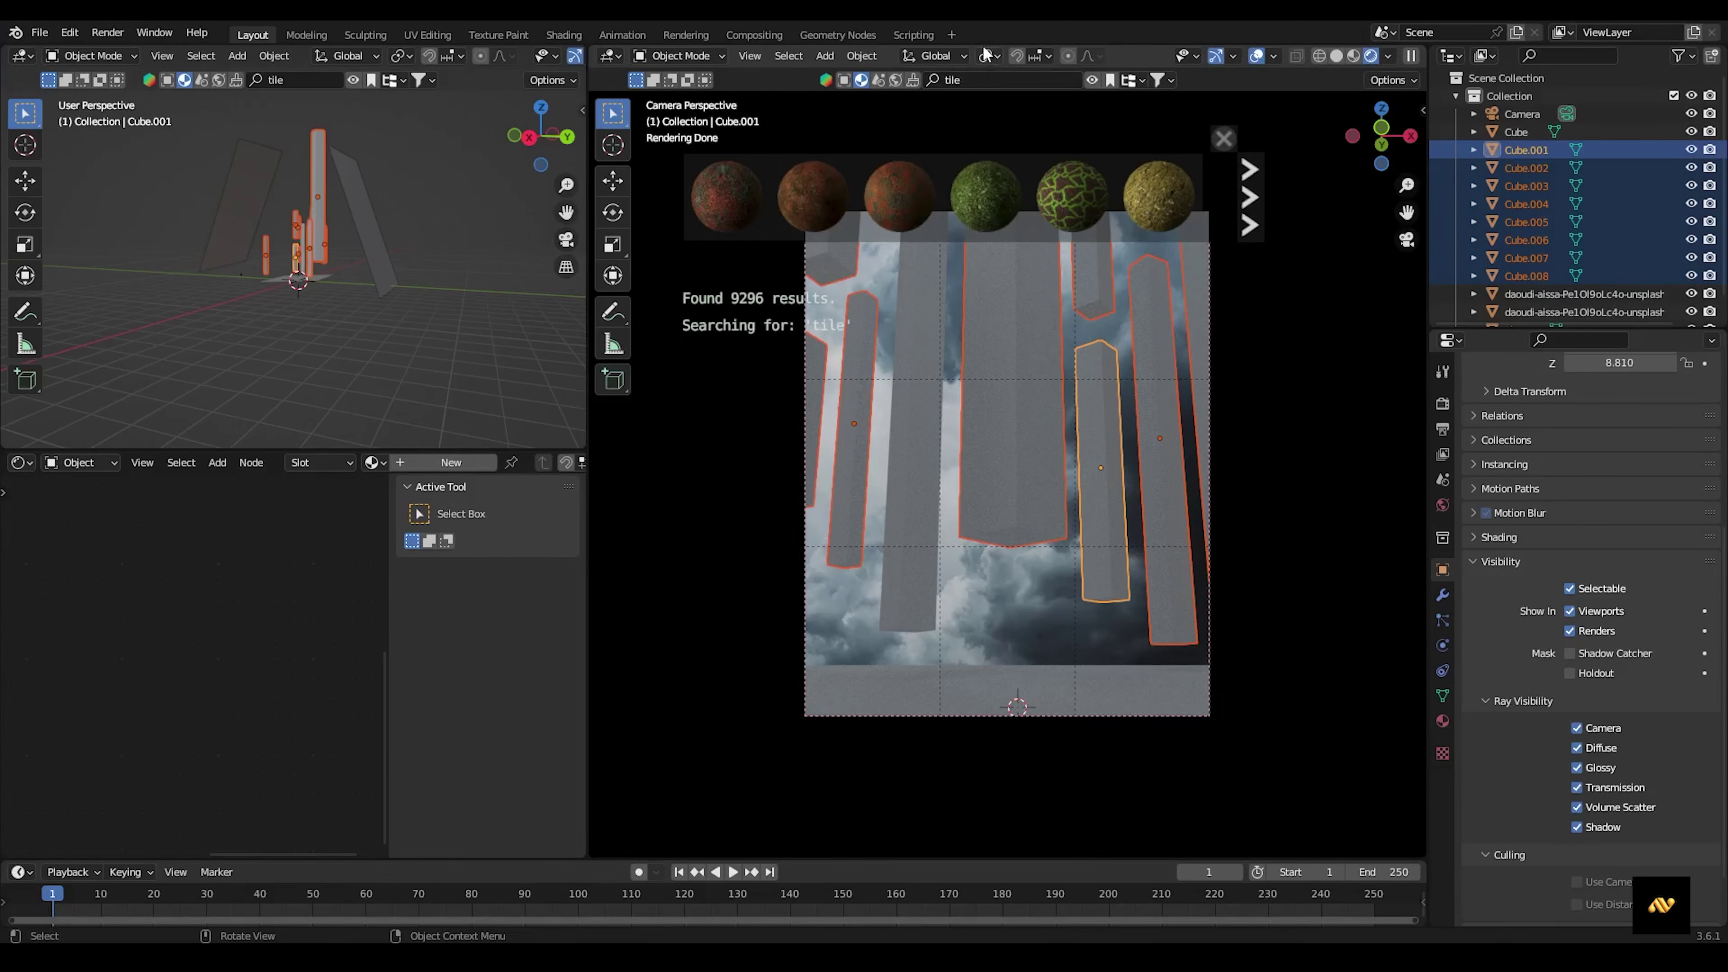
pyautogui.click(1247, 180)
pyautogui.moveTo(727, 197); pyautogui.dragTo(1024, 328)
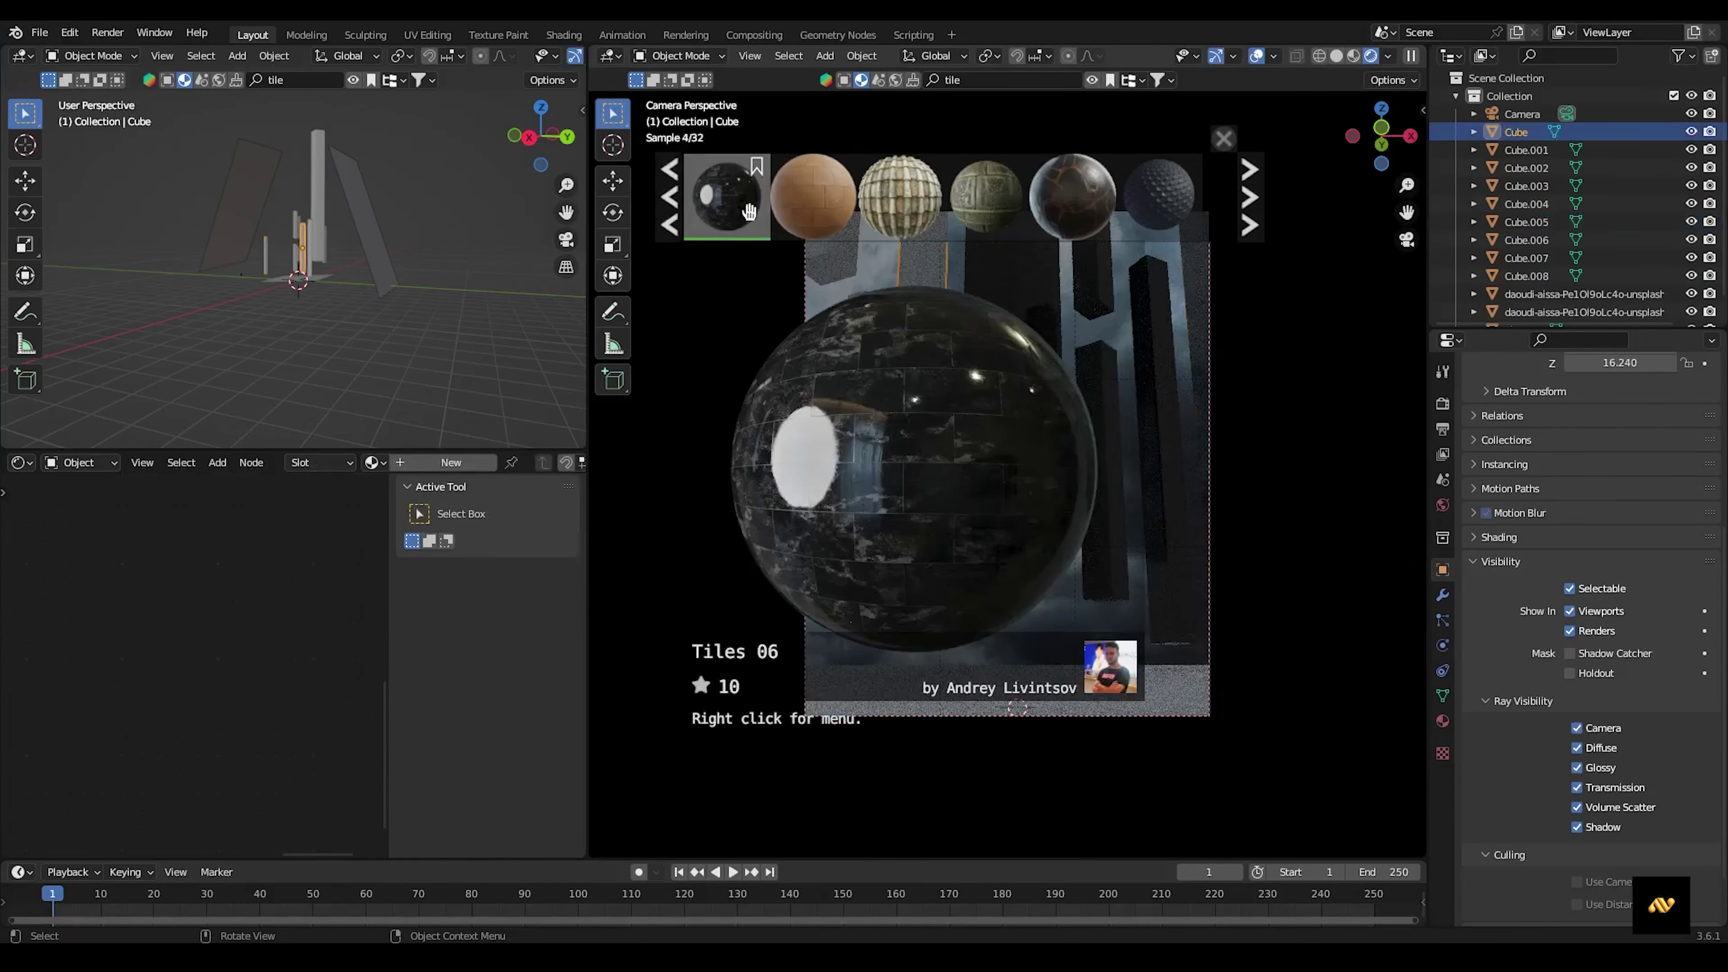
pyautogui.moveTo(726, 196); pyautogui.dragTo(842, 275)
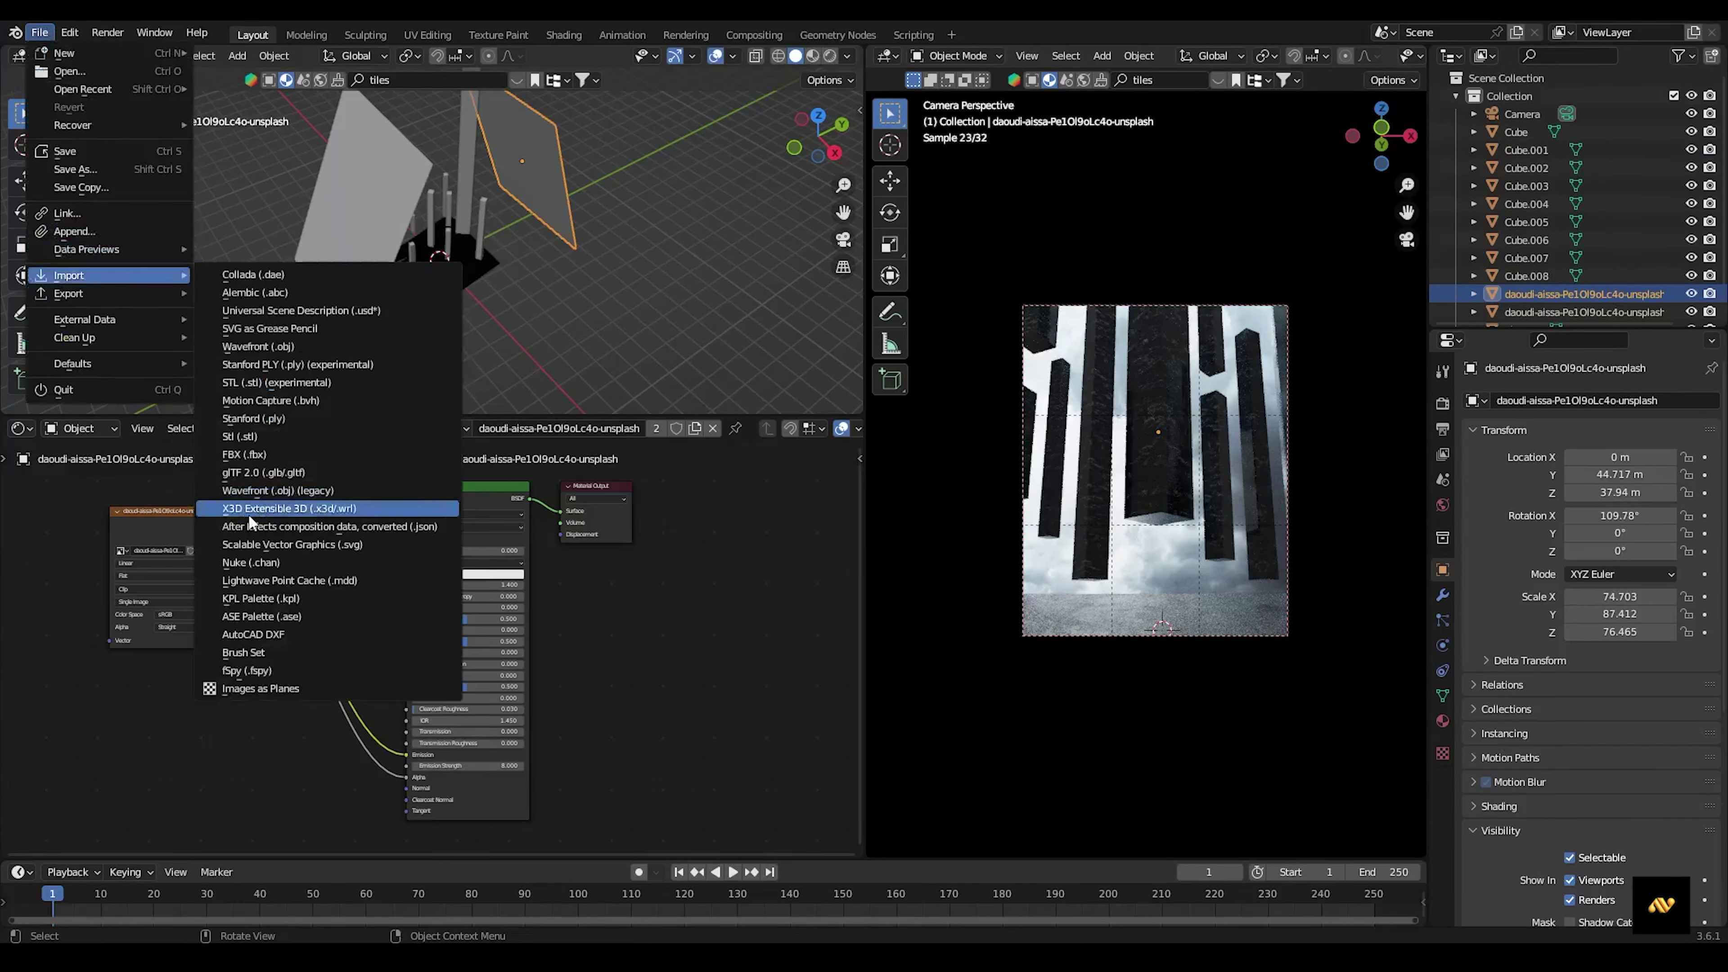
# Import the human figure PNG as an image plane and scale it down.
pyautogui.click(1188, 643)
pyautogui.press('s')
pyautogui.click(1358, 254)
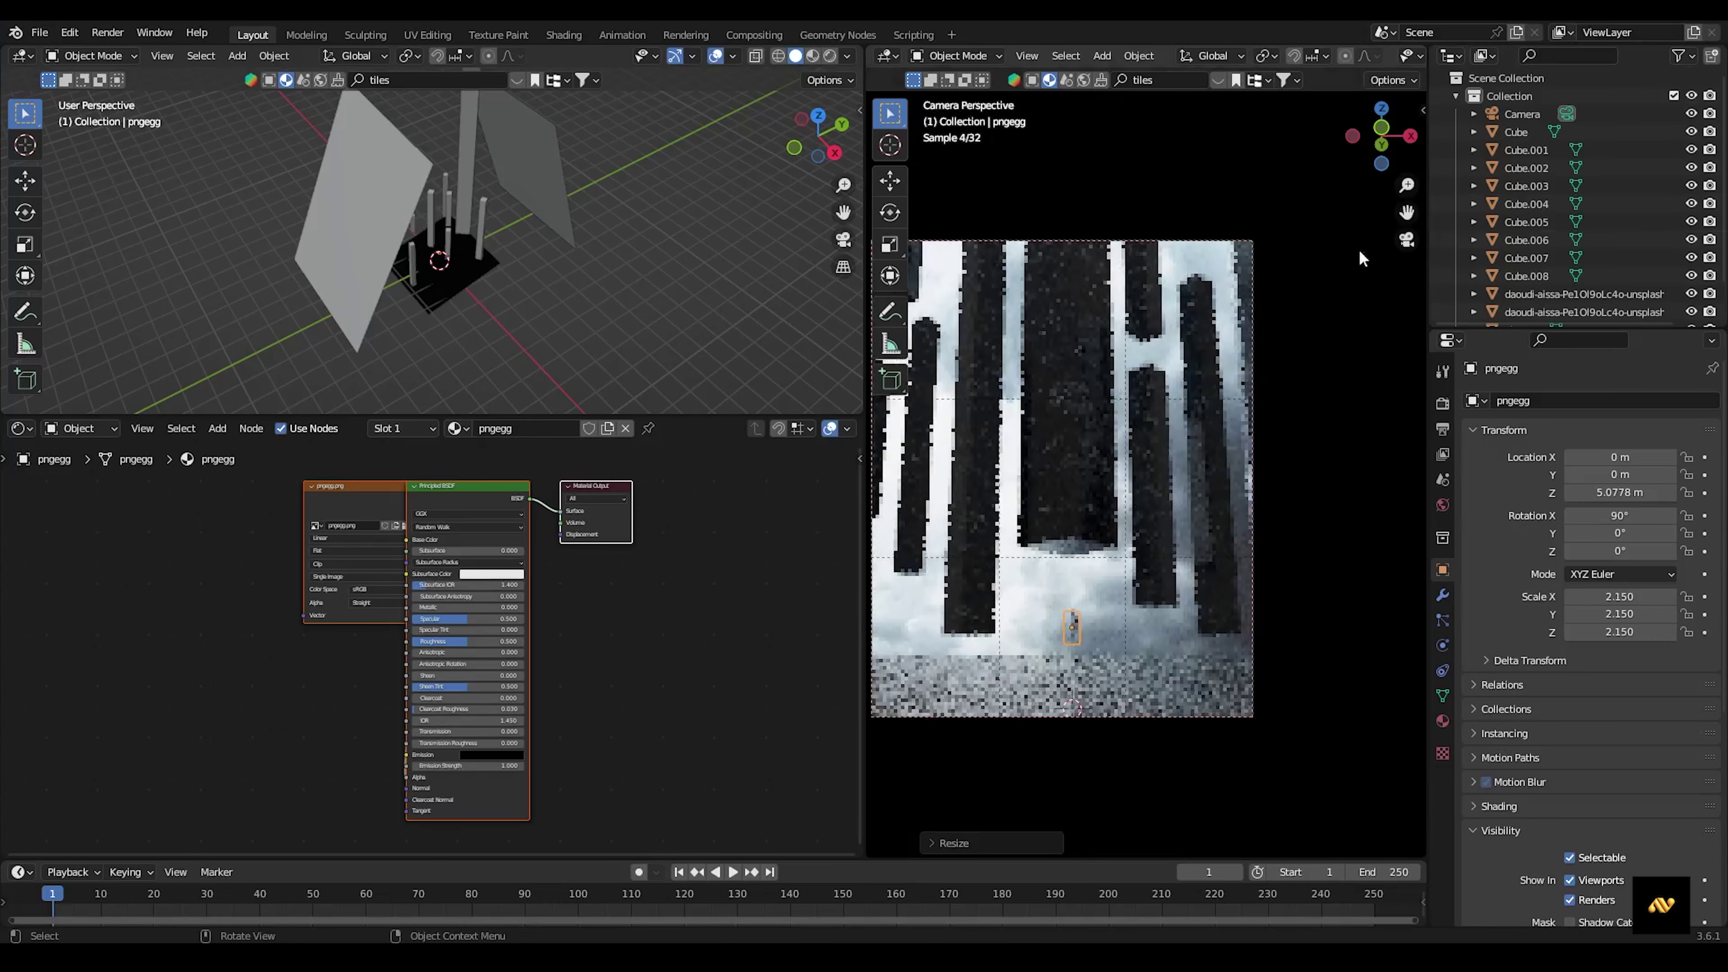
pyautogui.scroll(2, 1092, 596)
pyautogui.press('s')
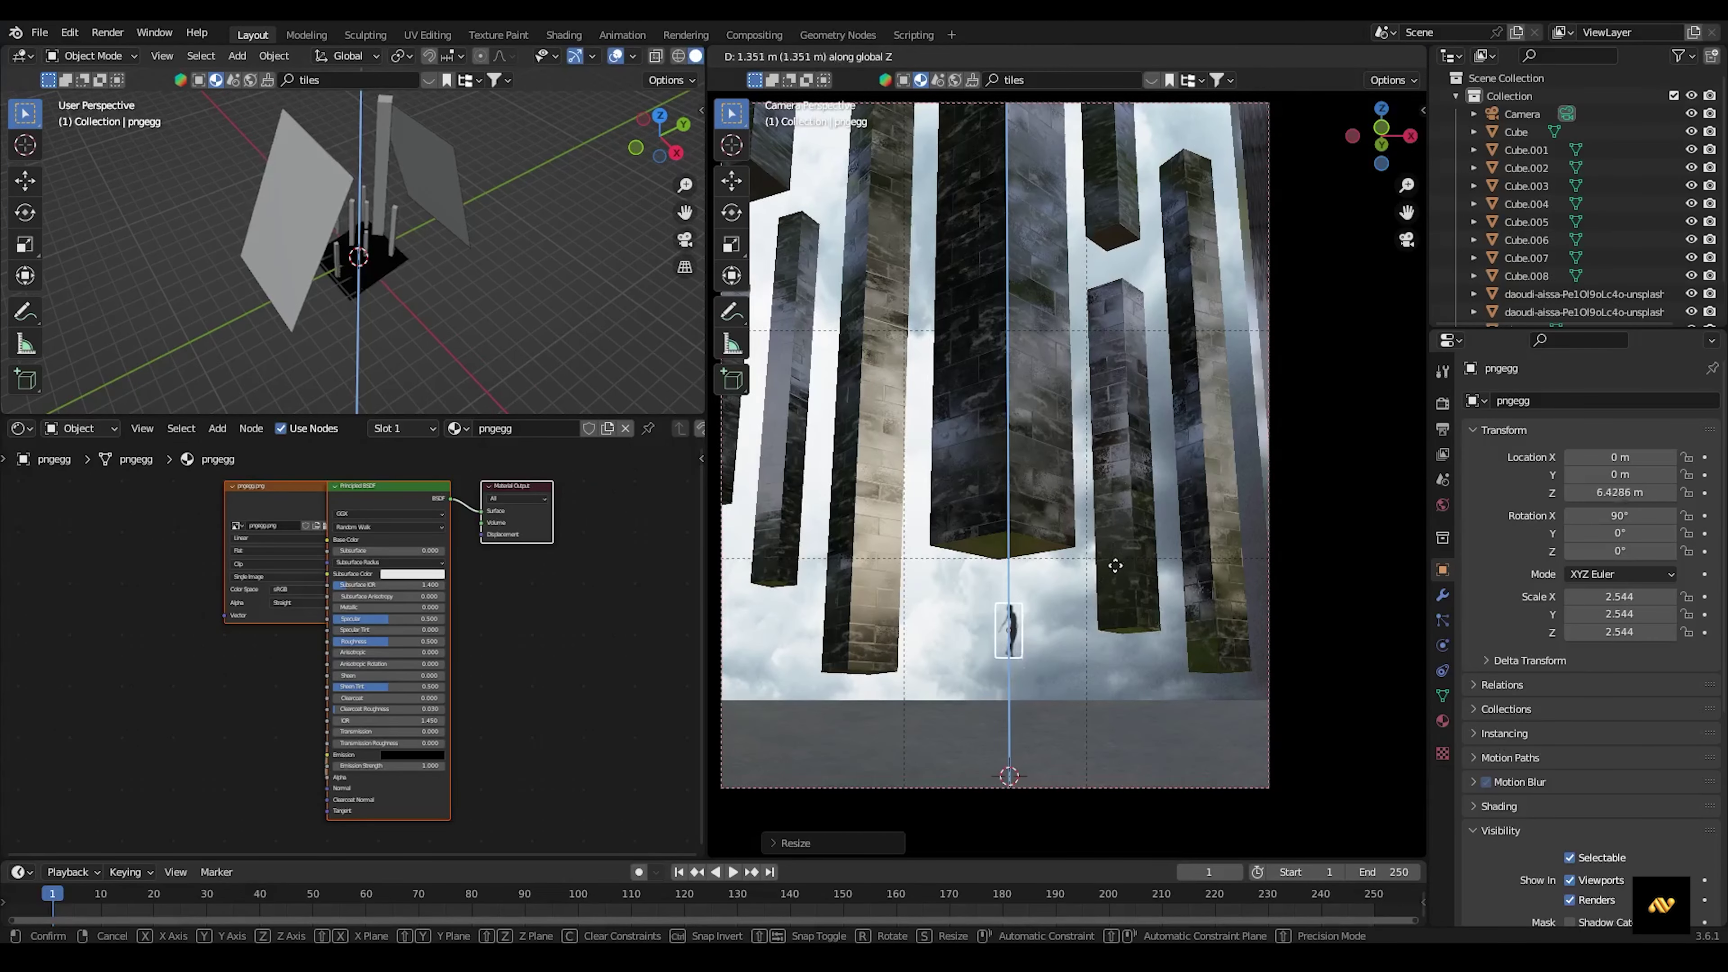
# Move the figure beneath the pillars in camera view, then delete the selected background plane.
pyautogui.moveTo(1083, 615); pyautogui.dragTo(1090, 599, button='middle')
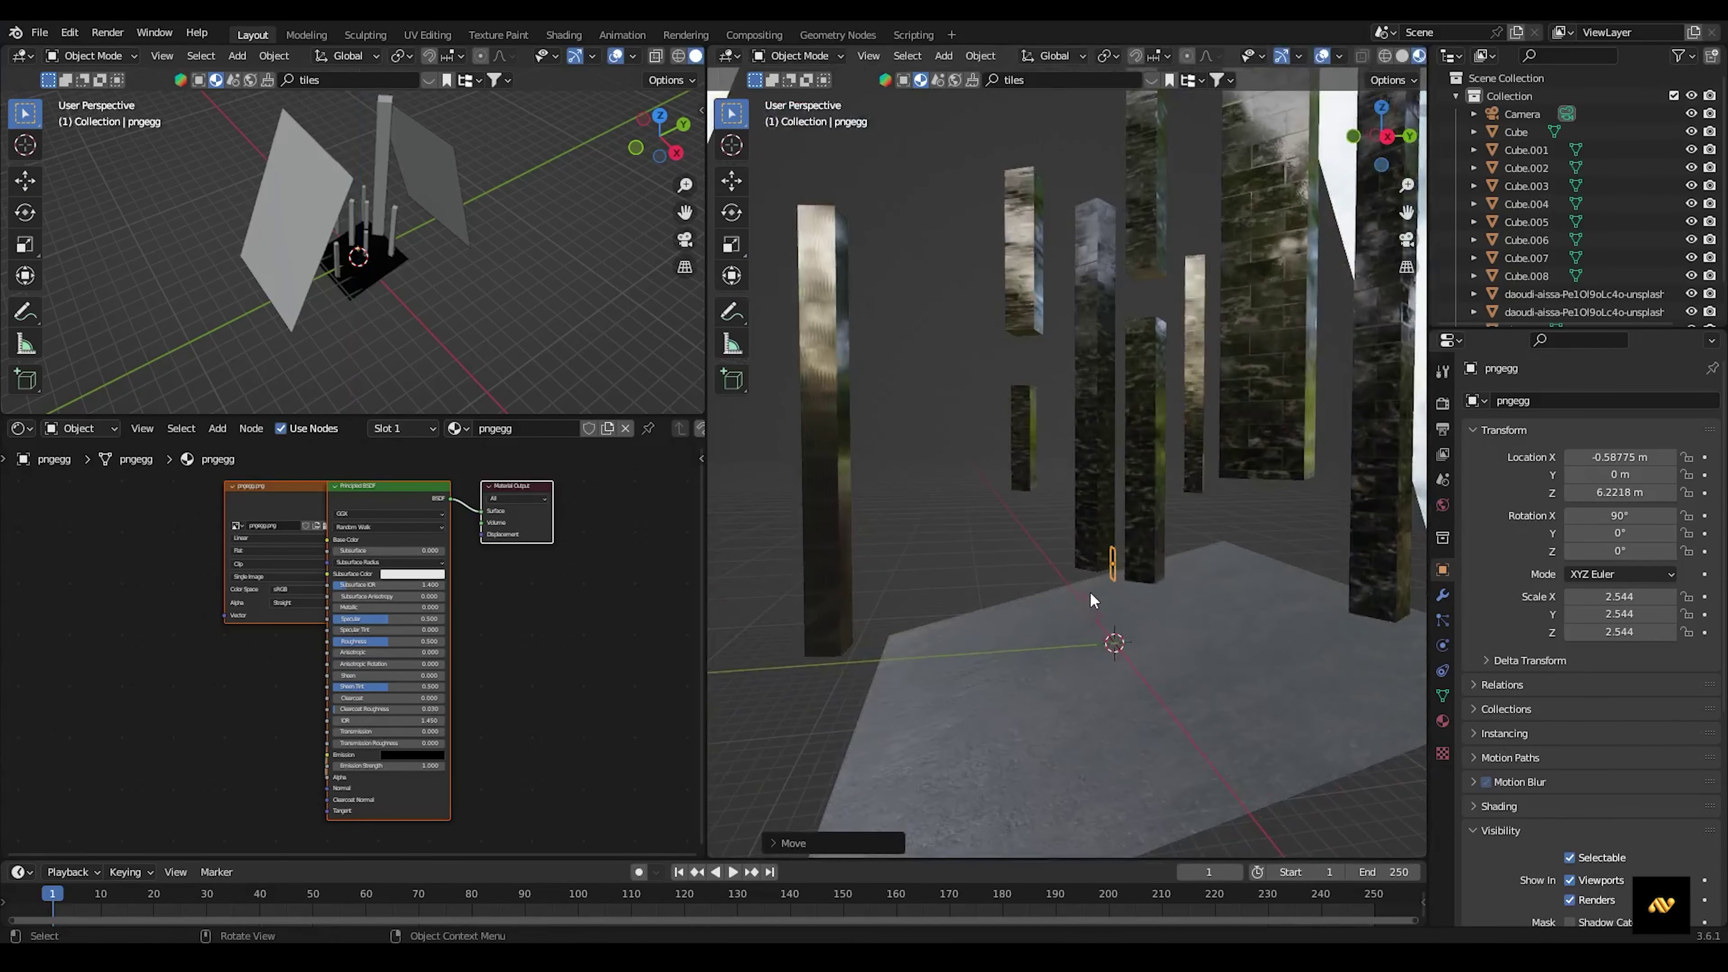
pyautogui.press('KP_0')
pyautogui.press('g')
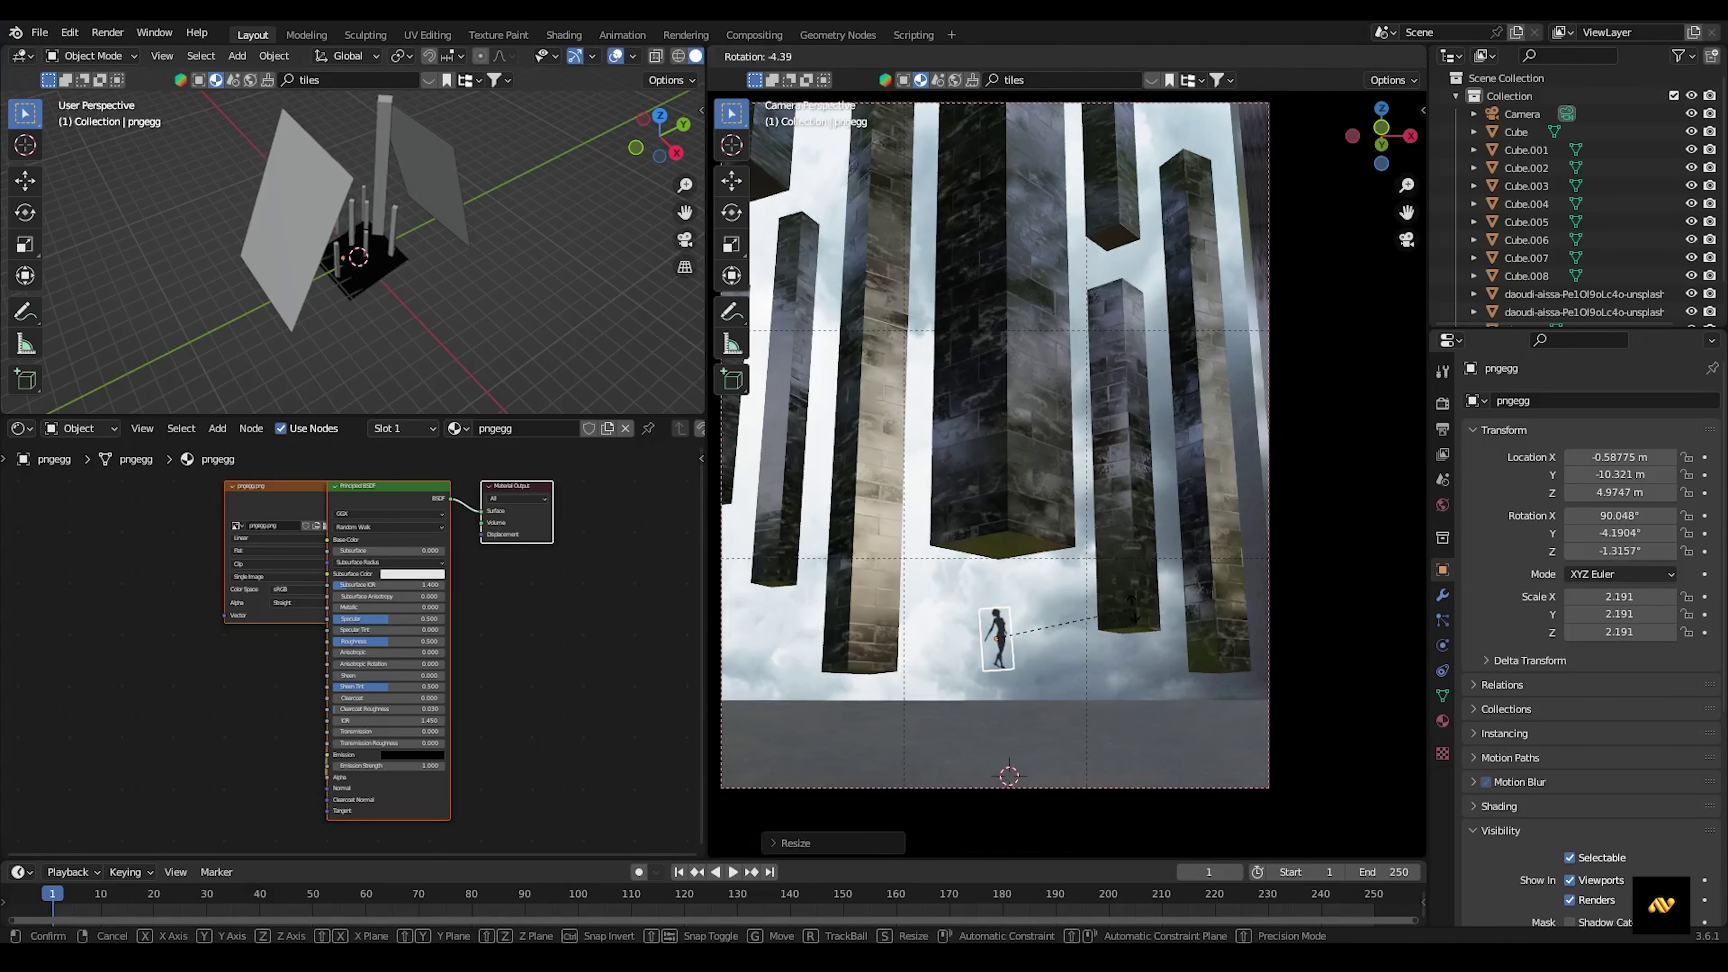
pyautogui.click(1071, 599)
pyautogui.scroll(-2, 1072, 599)
pyautogui.scroll(3, 1253, 485)
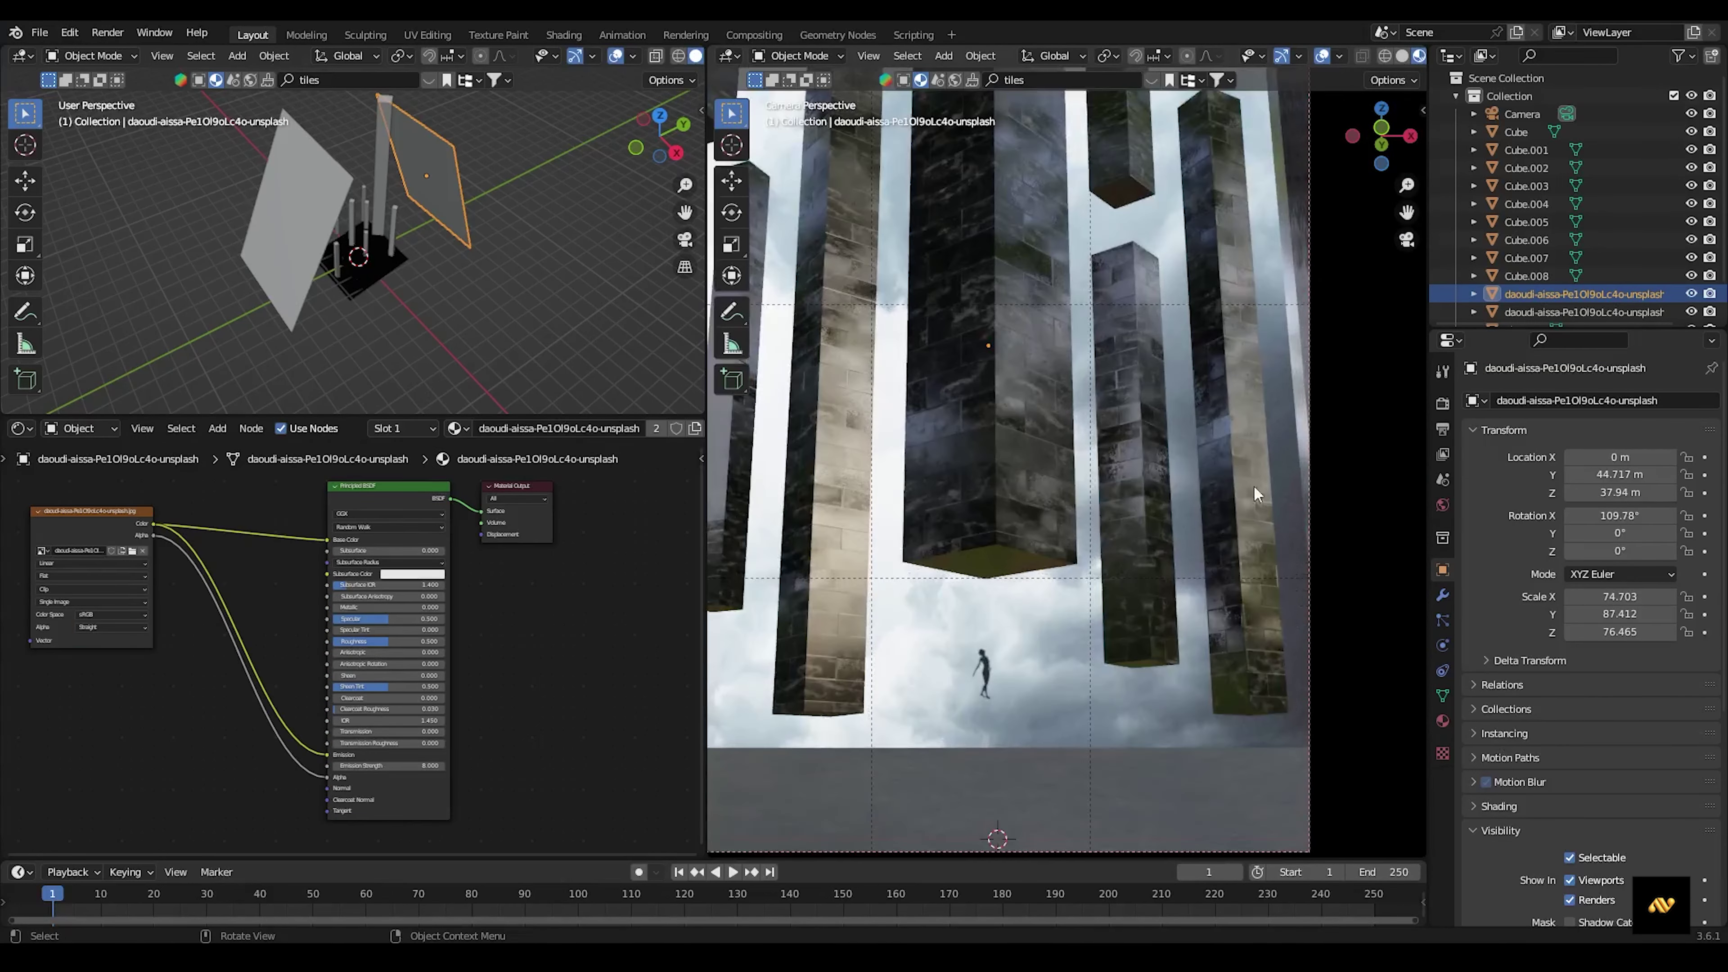
pyautogui.scroll(2, 1171, 333)
pyautogui.scroll(-5, 1171, 327)
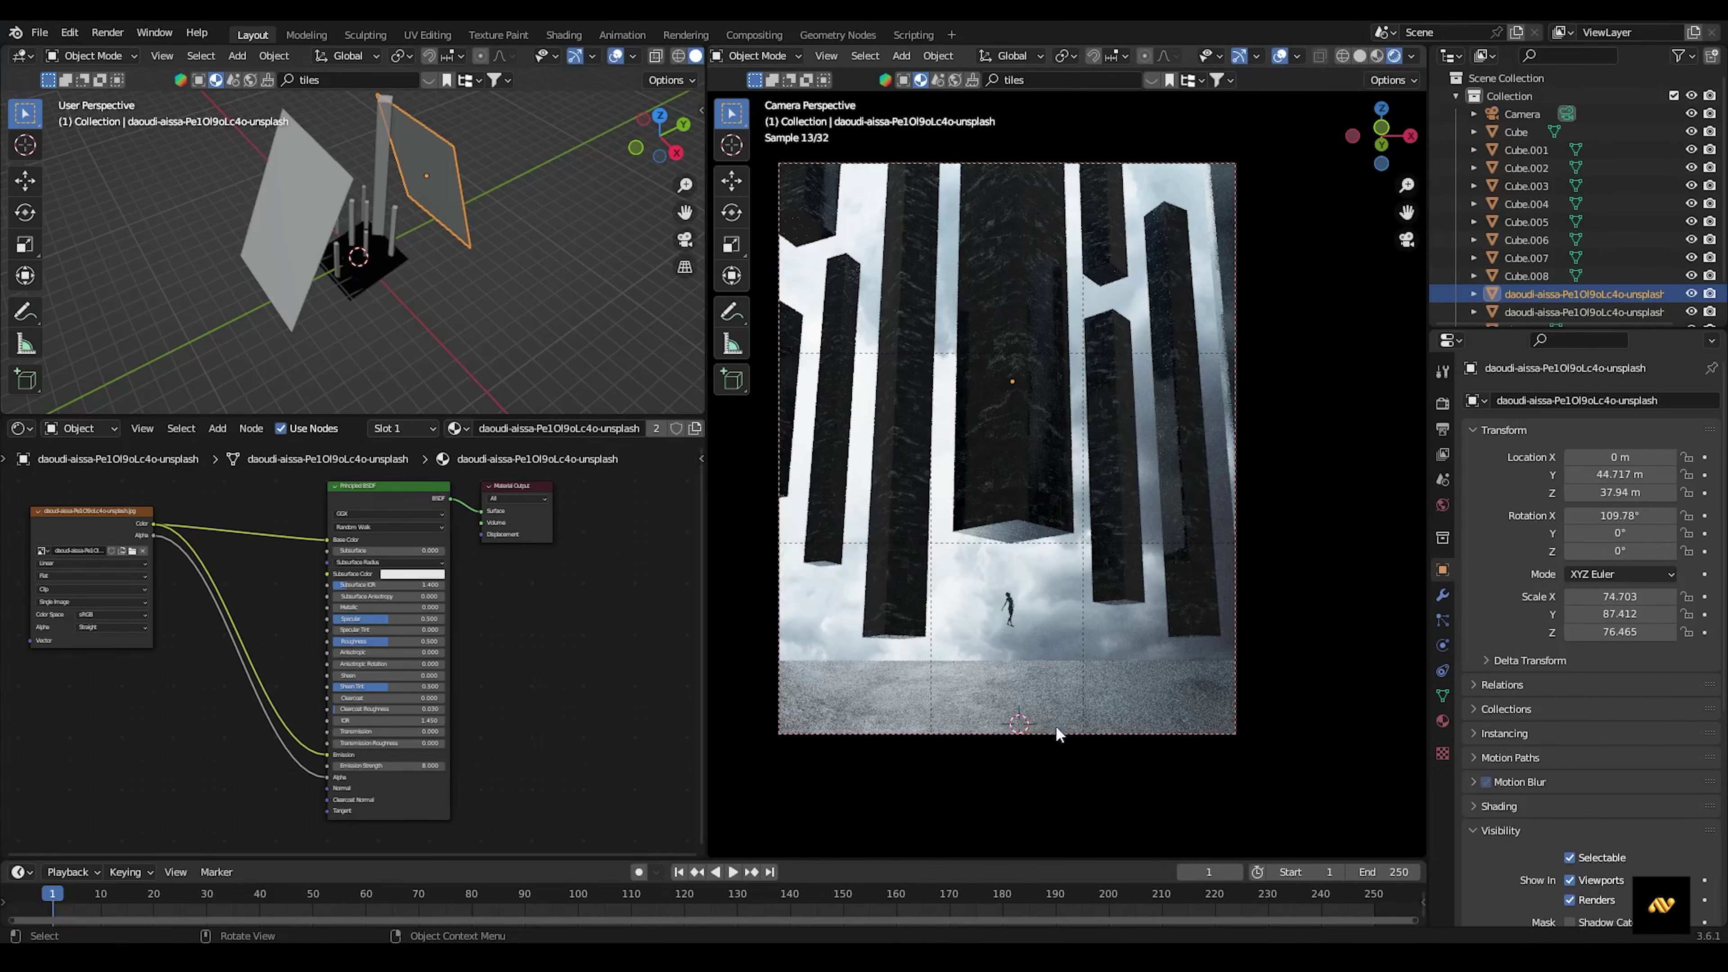
pyautogui.press('Delete')
# Lower the camera focal length to 36 mm, cancelling and undoing a stray pillar scale.
pyautogui.click(1521, 114)
pyautogui.moveTo(1628, 486); pyautogui.dragTo(1585, 486)
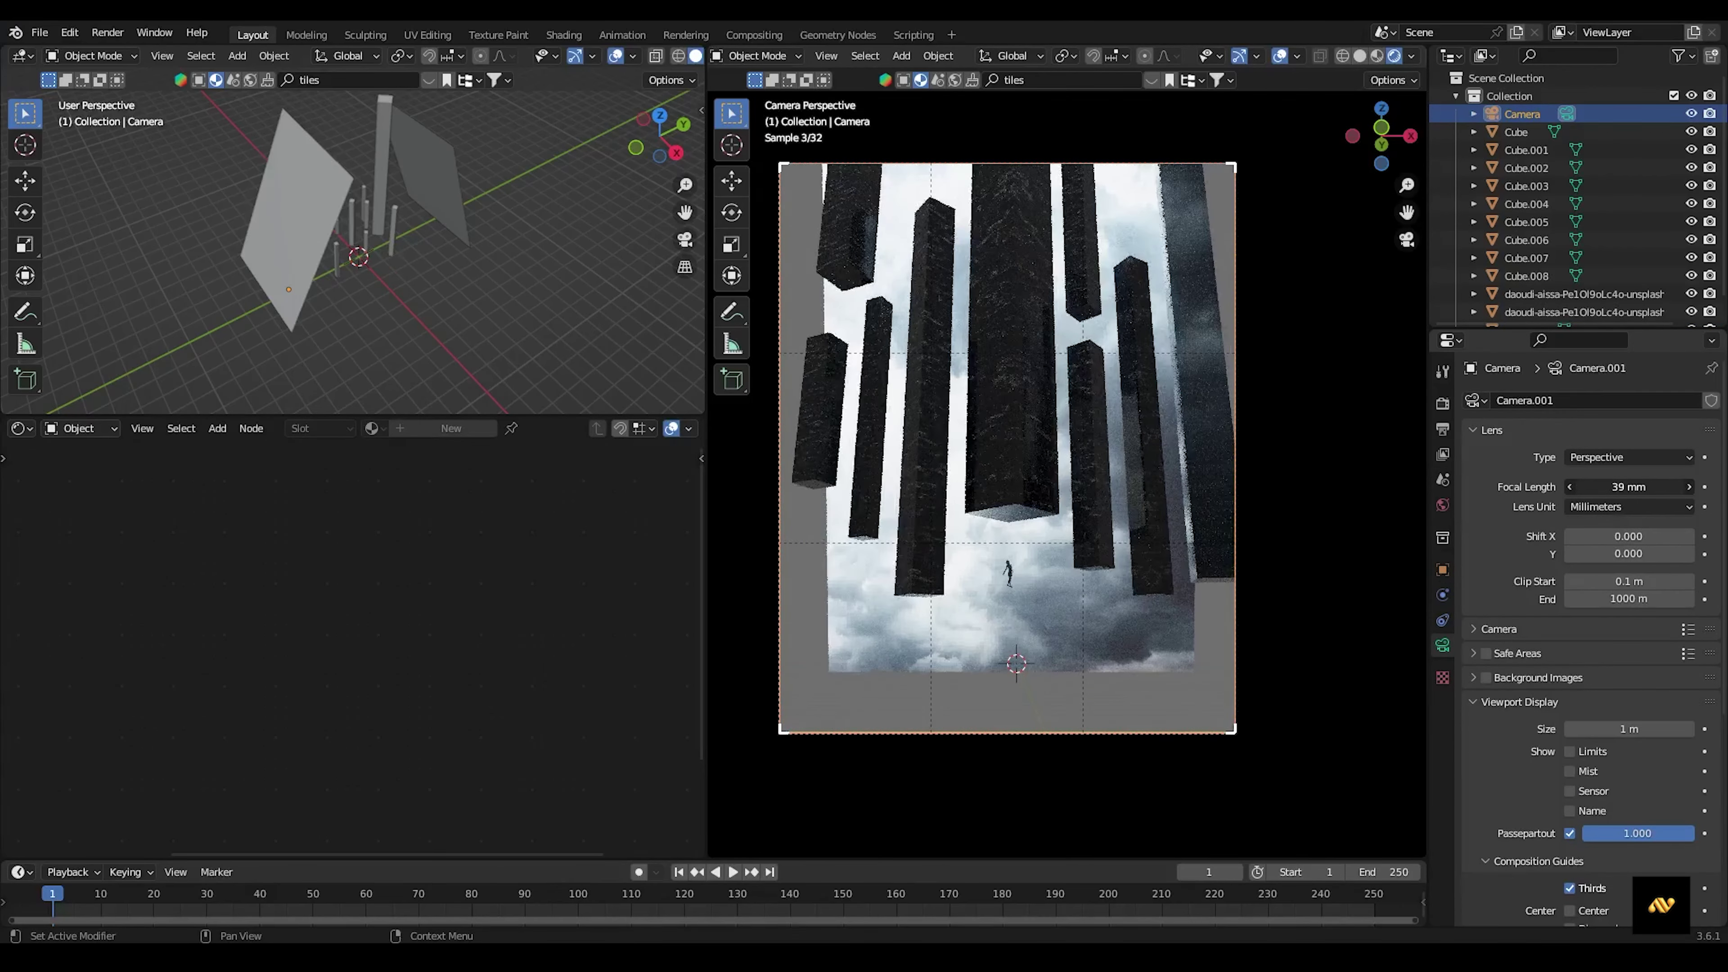
pyautogui.click(1056, 616)
pyautogui.press('s')
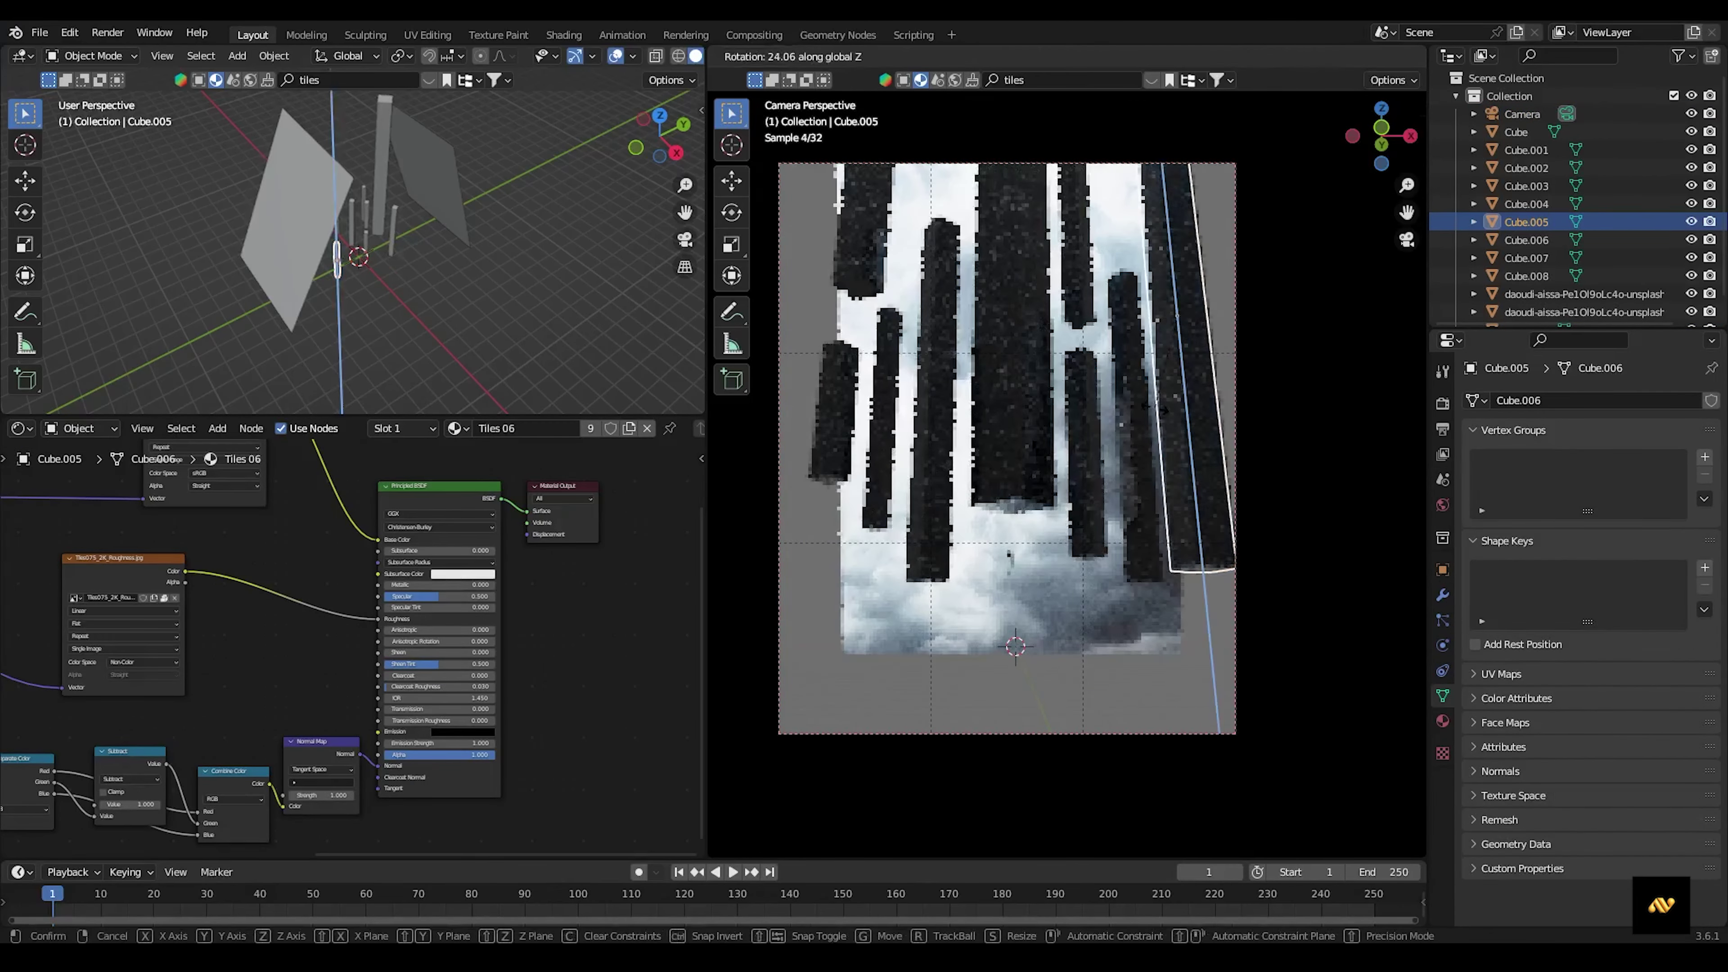
pyautogui.click(1055, 616)
pyautogui.press('s')
pyautogui.press('Escape')
pyautogui.hotkey('ctrl', 'z')
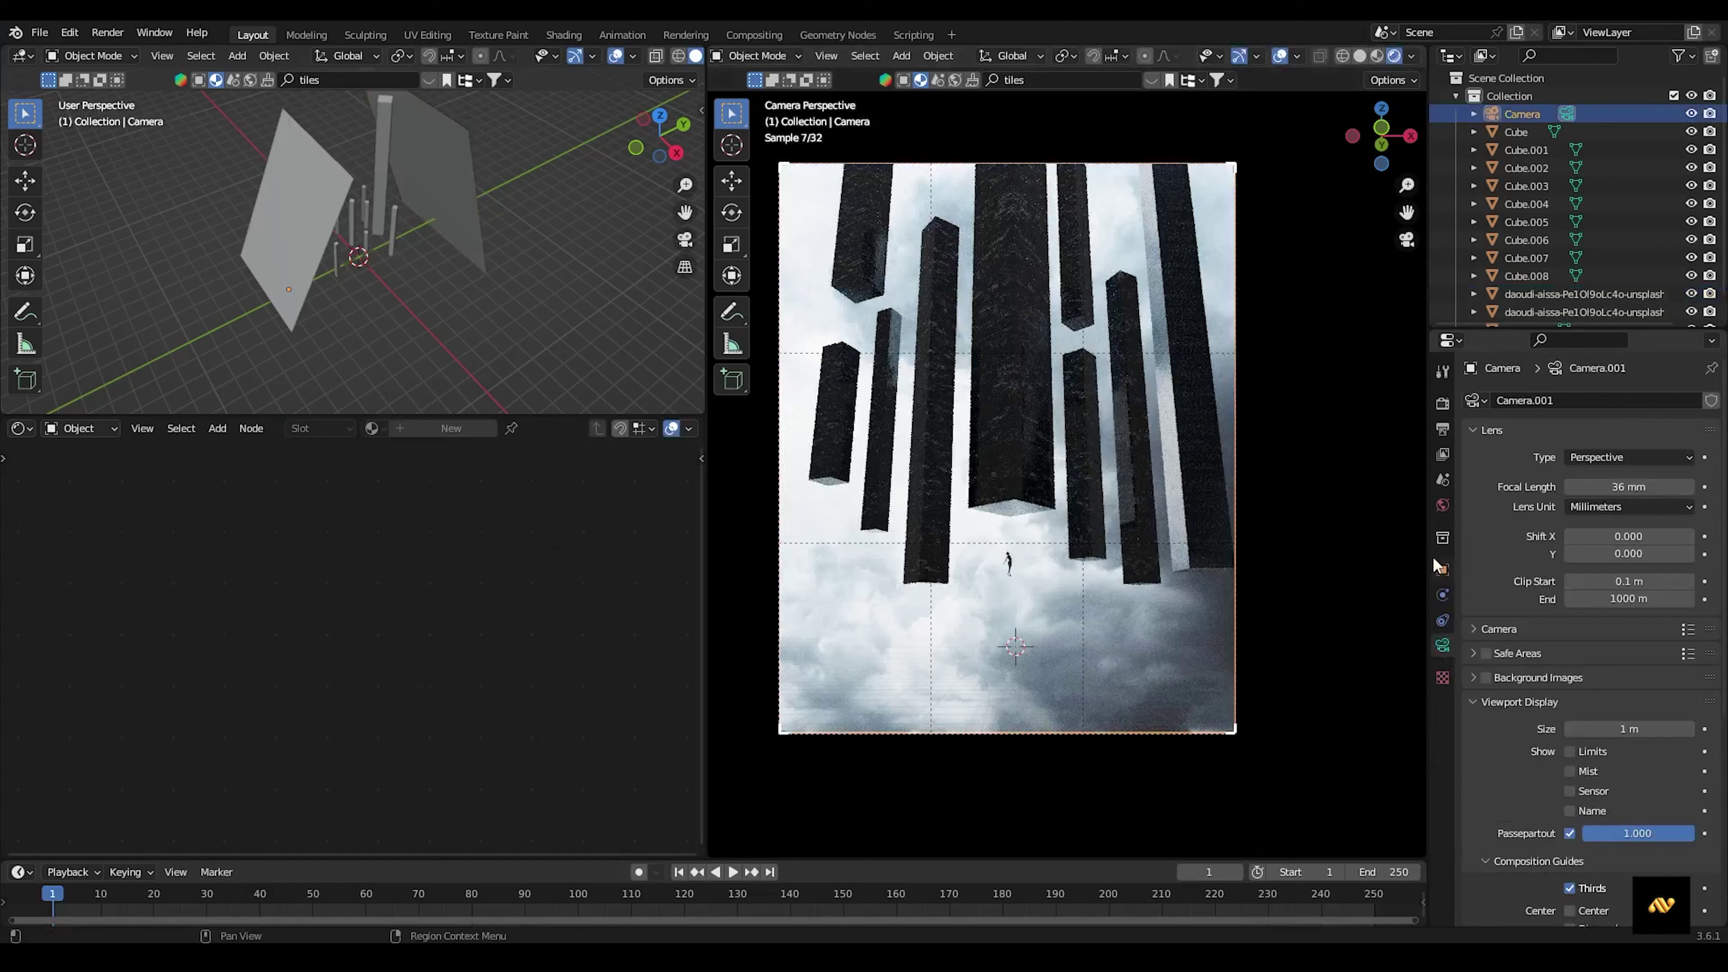
# Duplicate pillars three times, placing copies on the left and one lowered along Z.
pyautogui.click(1196, 357)
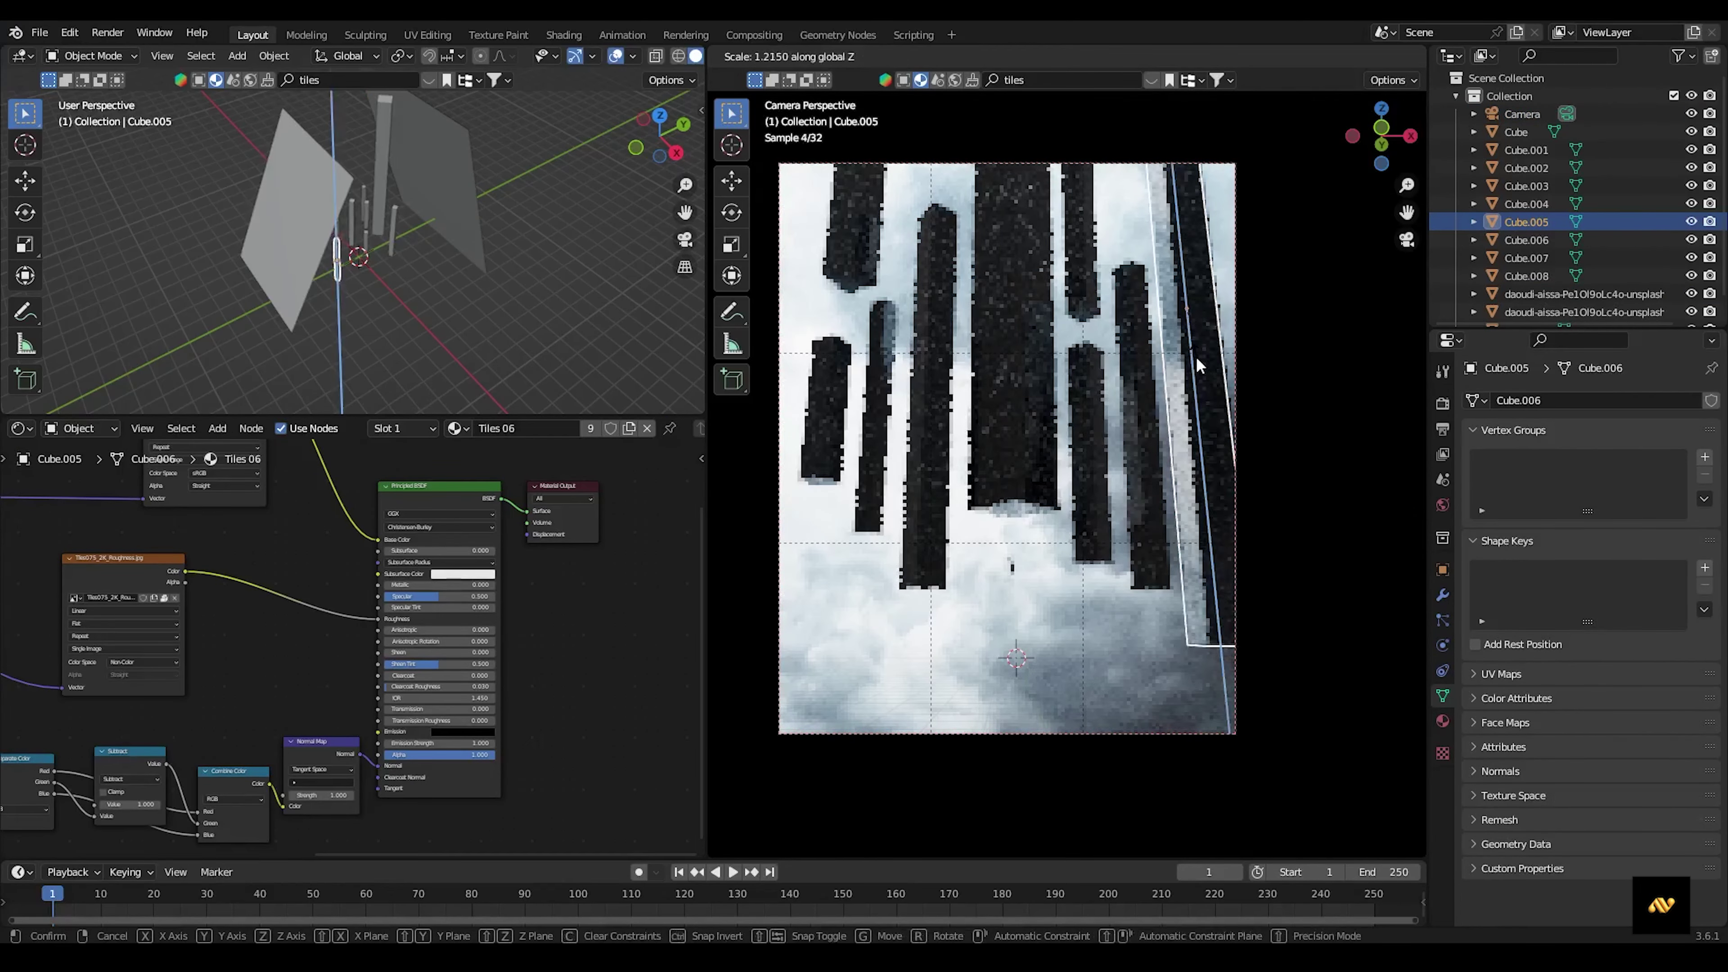
pyautogui.hotkey('shift', 'd')
pyautogui.click(862, 276)
pyautogui.hotkey('shift', 'd')
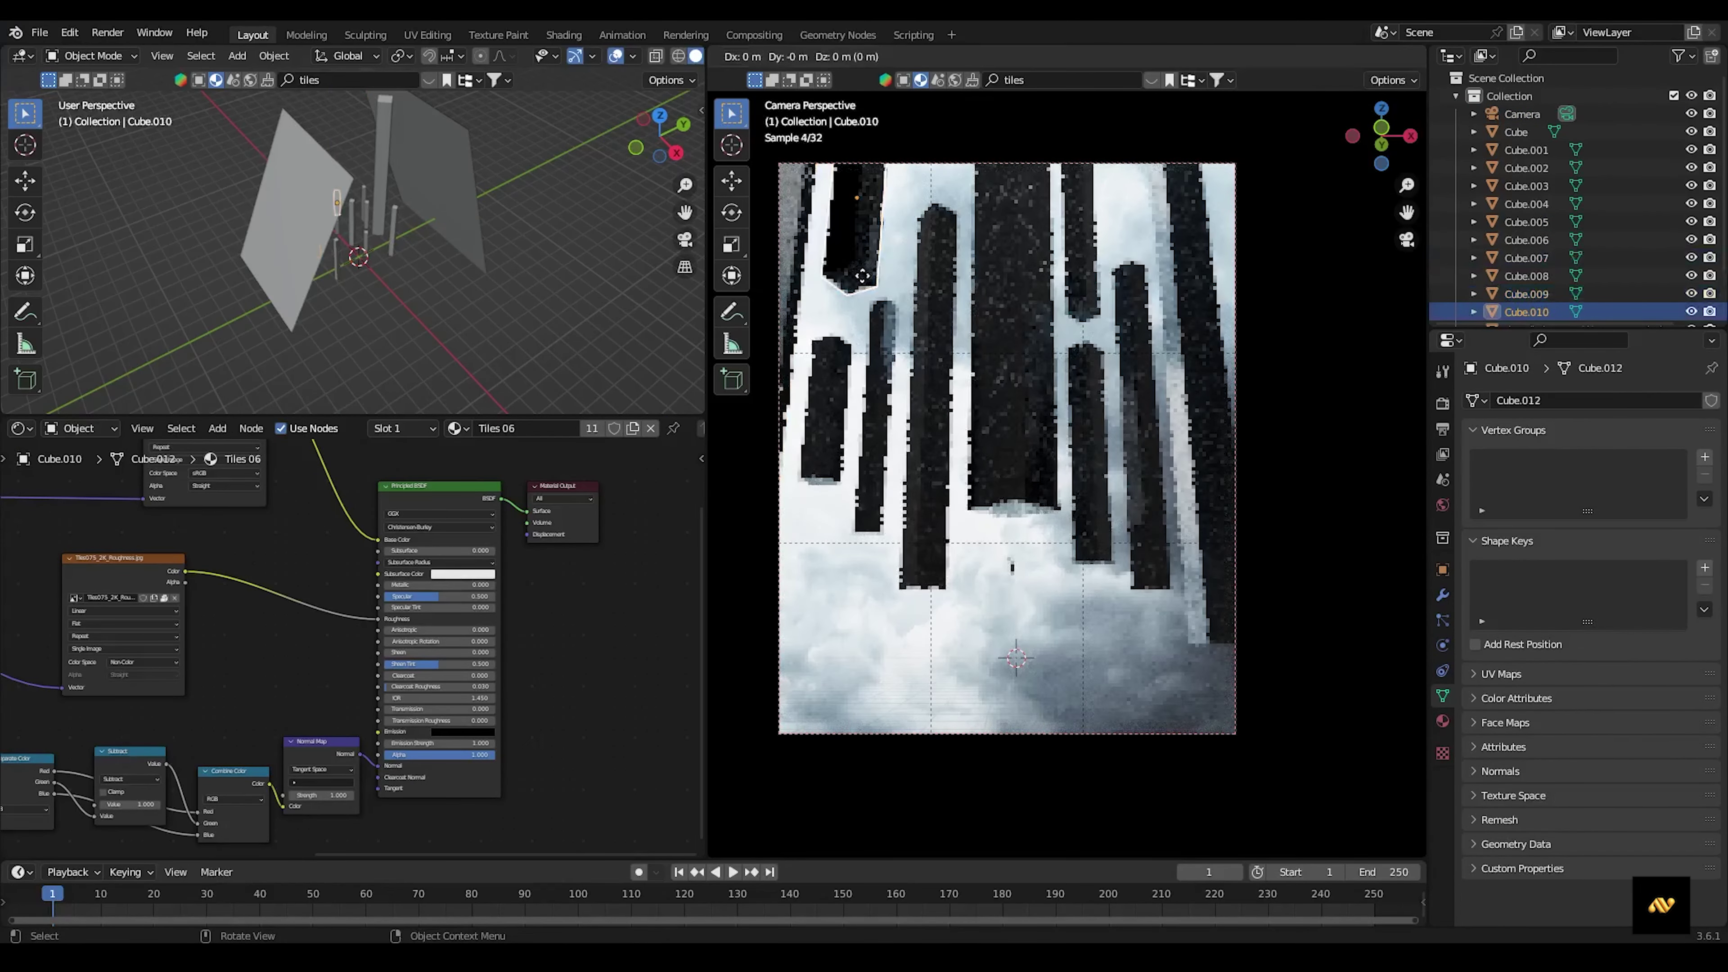
pyautogui.click(832, 701)
pyautogui.hotkey('shift', 'd')
pyautogui.press('z')
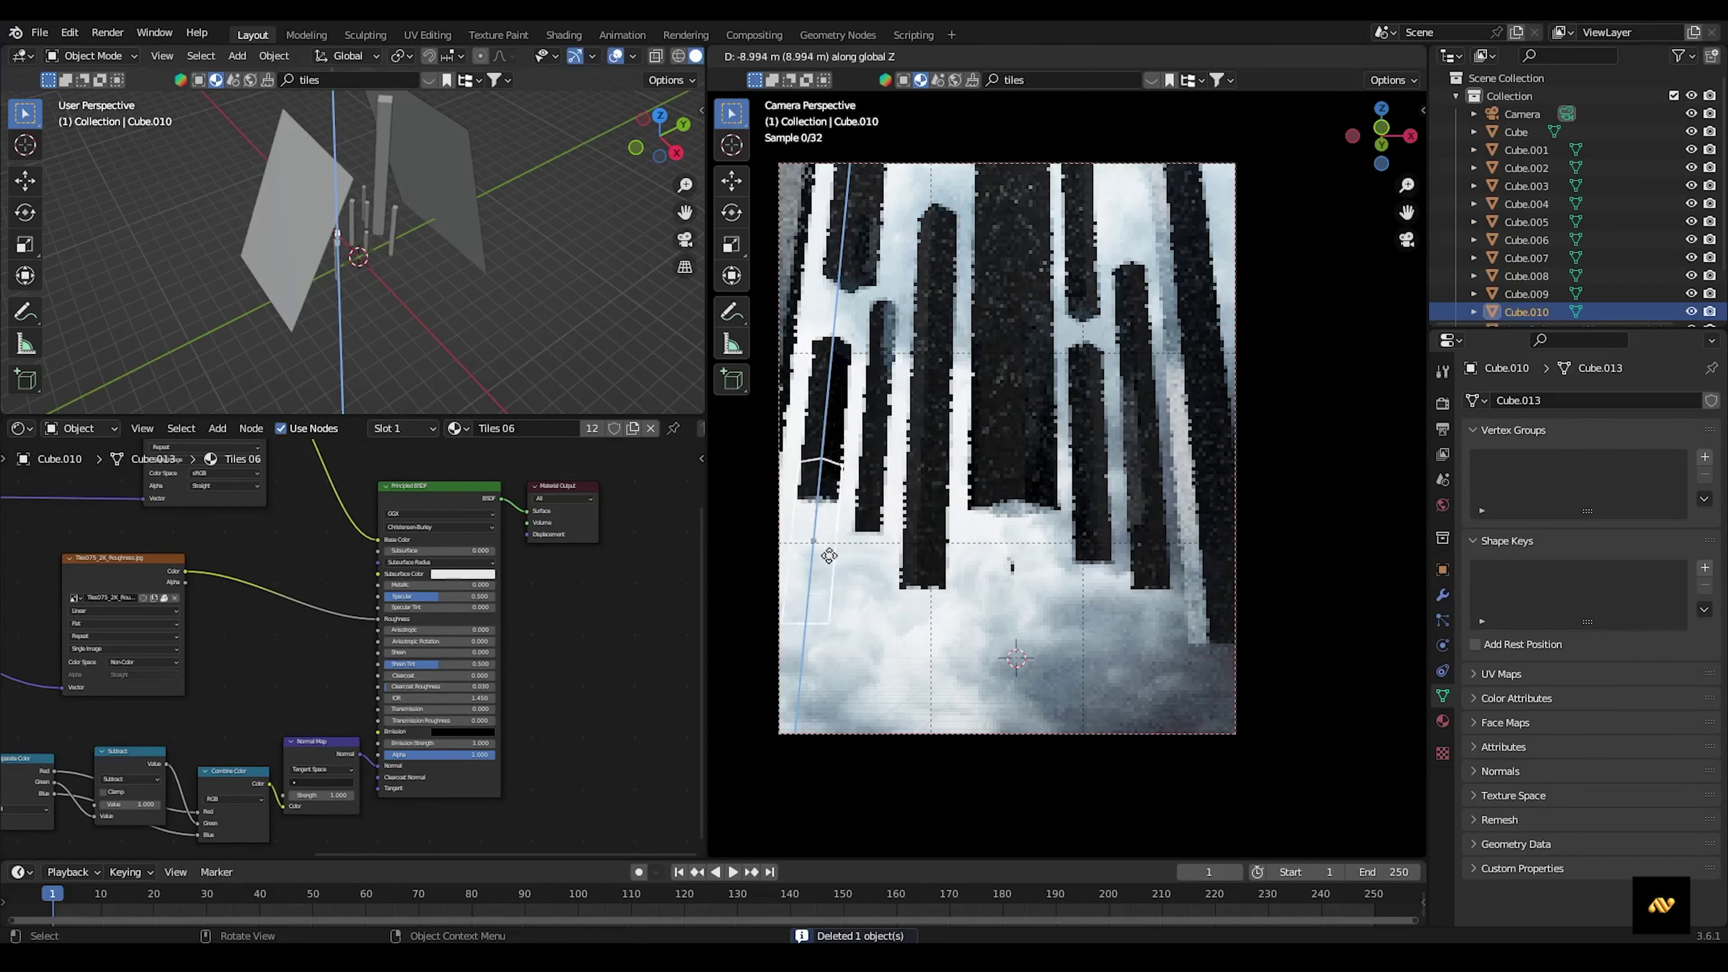
pyautogui.click(843, 552)
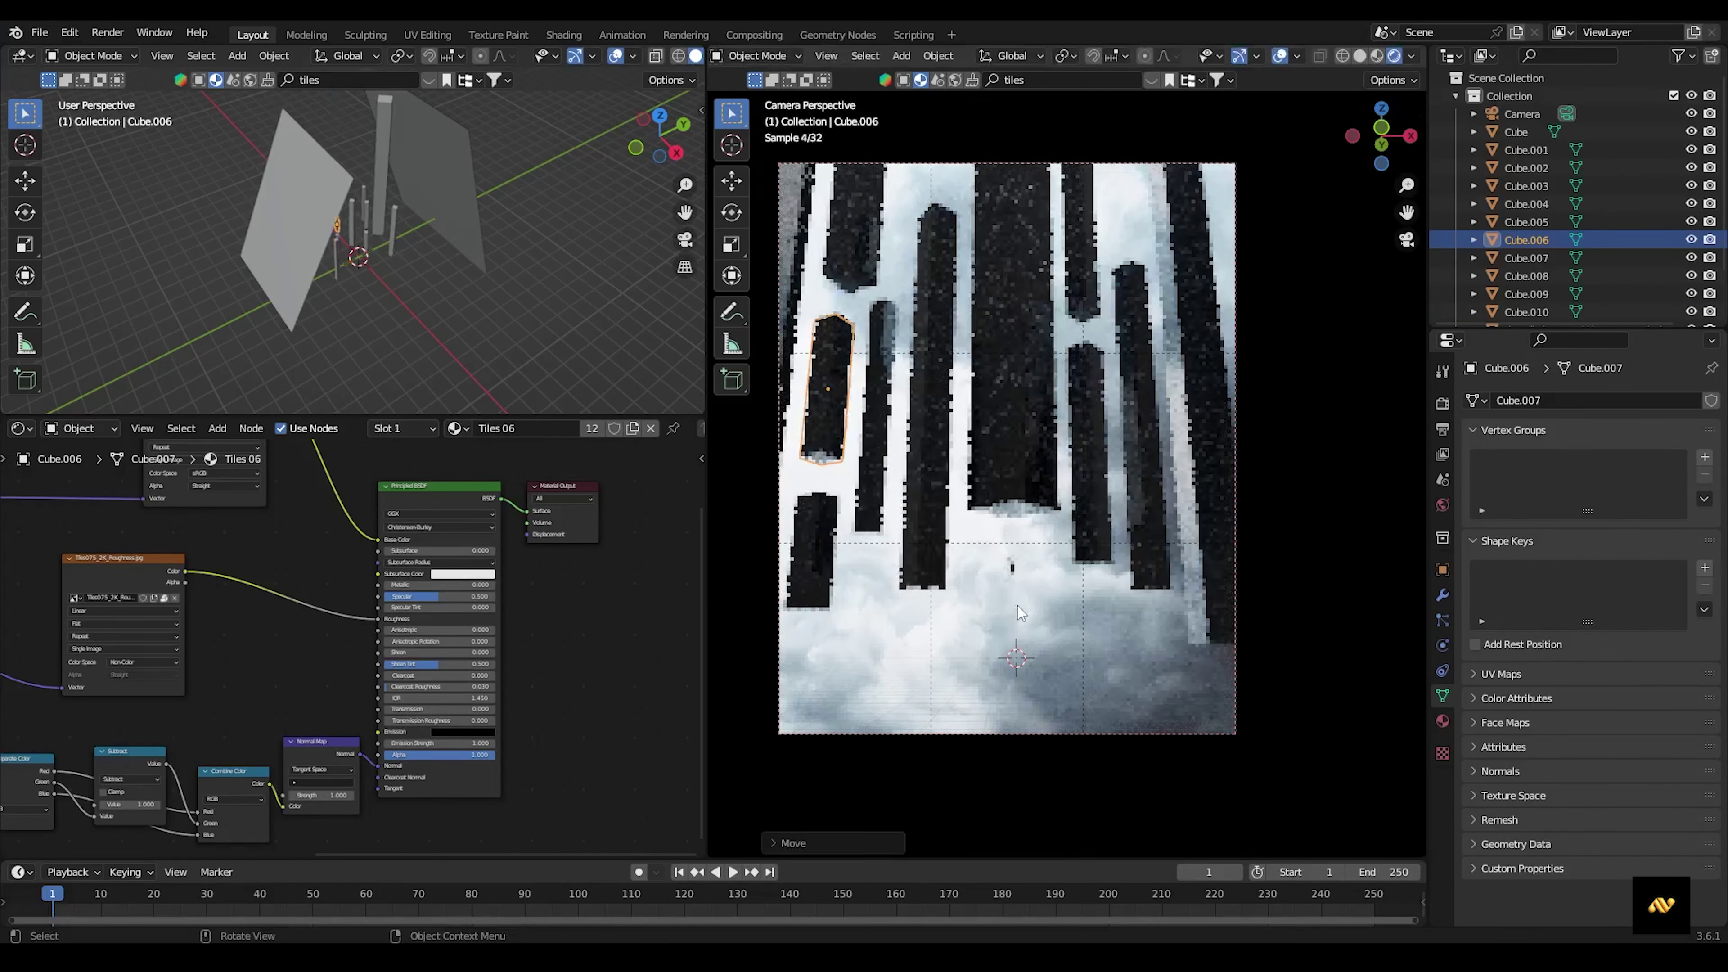
# Add a plane and scale it up into a large floor under the pillars.
pyautogui.hotkey('shift', 'a')
pyautogui.click(1197, 575)
pyautogui.press('s')
pyautogui.click(1137, 763)
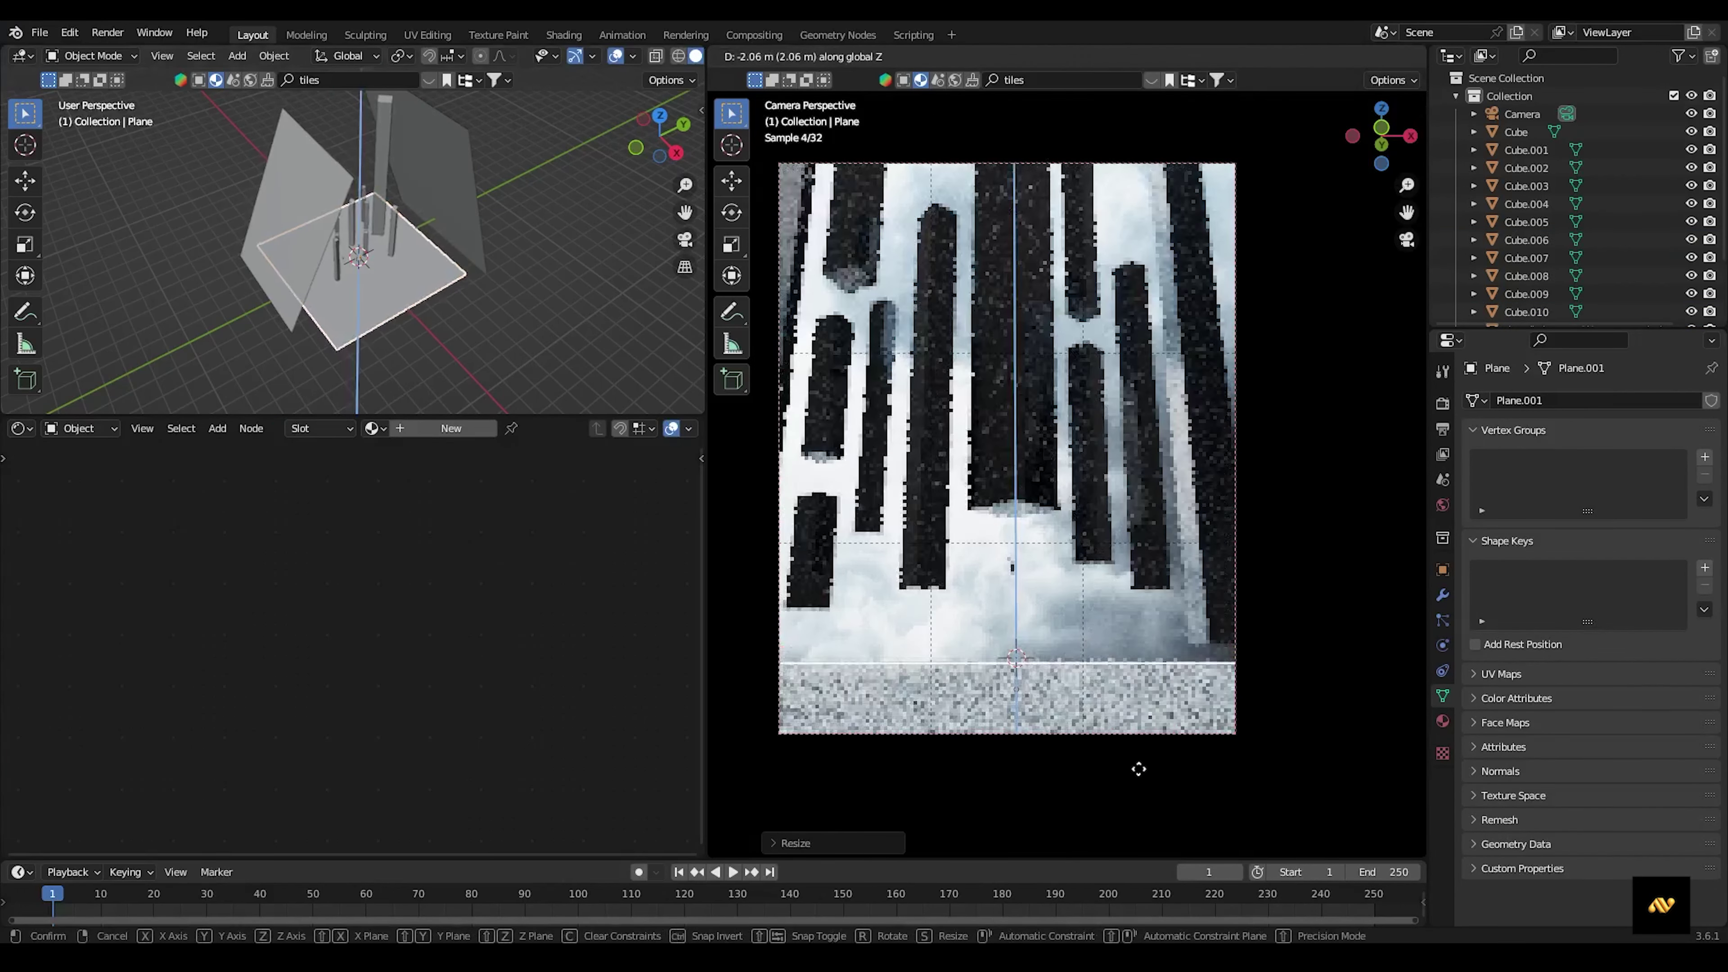
# Move a right-hand pillar, Cube.004, to a new height along the Z axis.
pyautogui.click(1218, 368)
pyautogui.click(1103, 351)
pyautogui.press('g')
pyautogui.press('z')
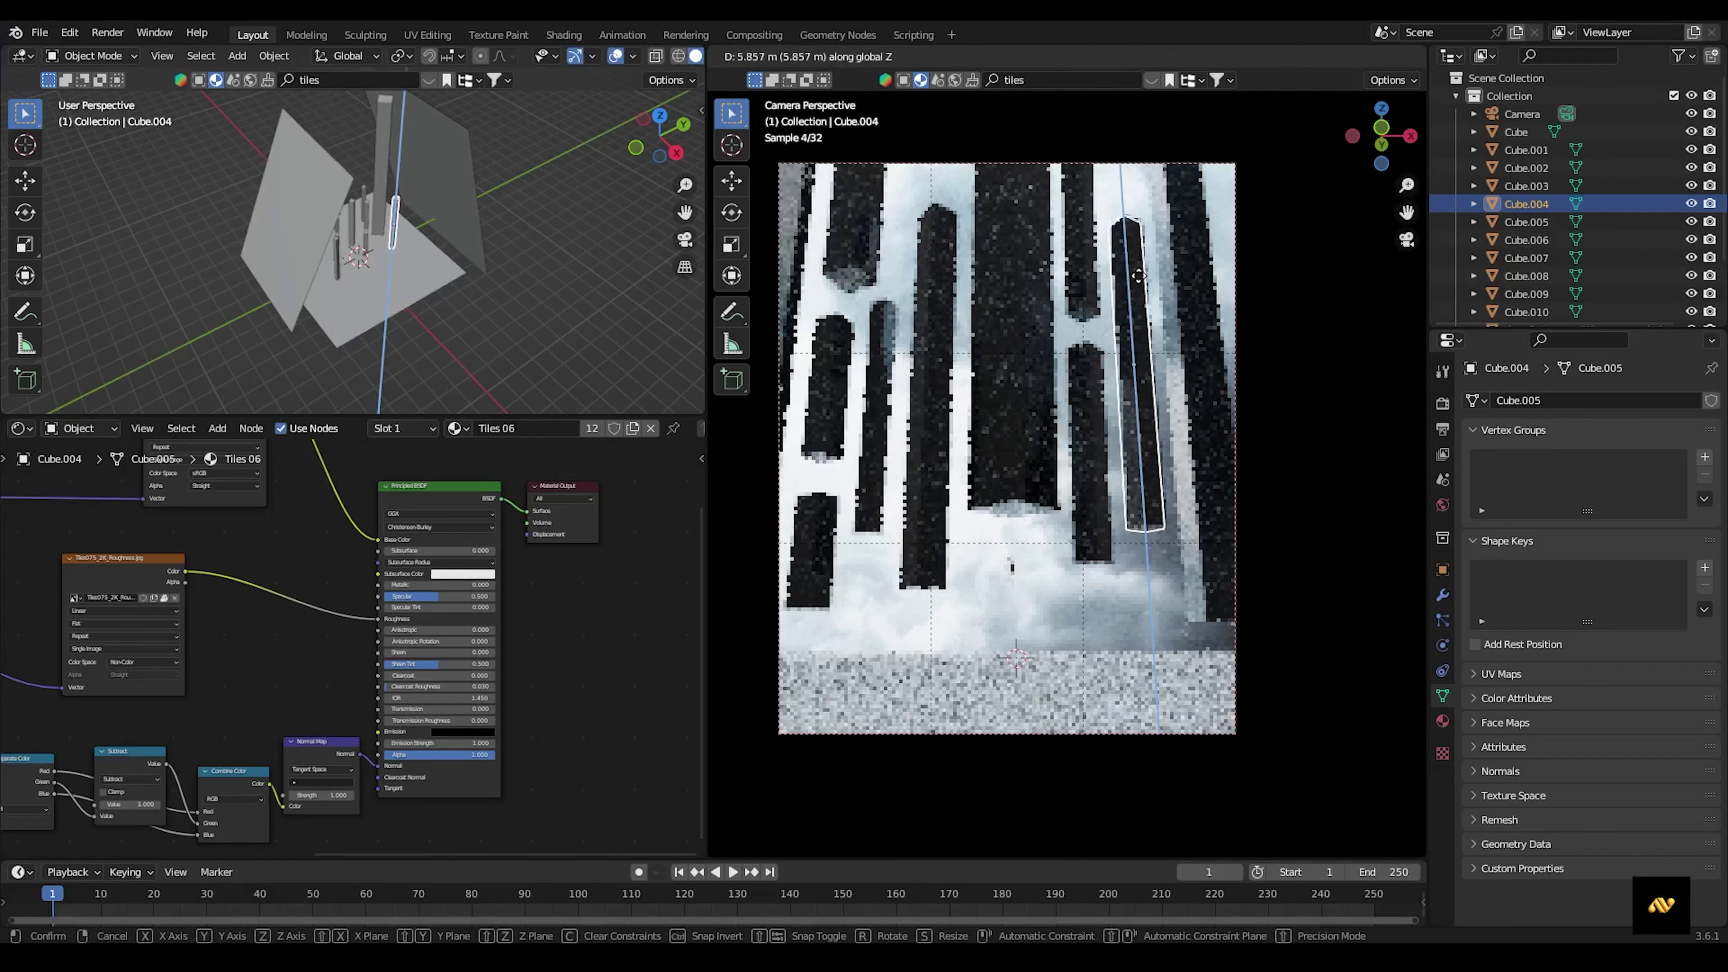
pyautogui.click(1138, 275)
pyautogui.click(1156, 687)
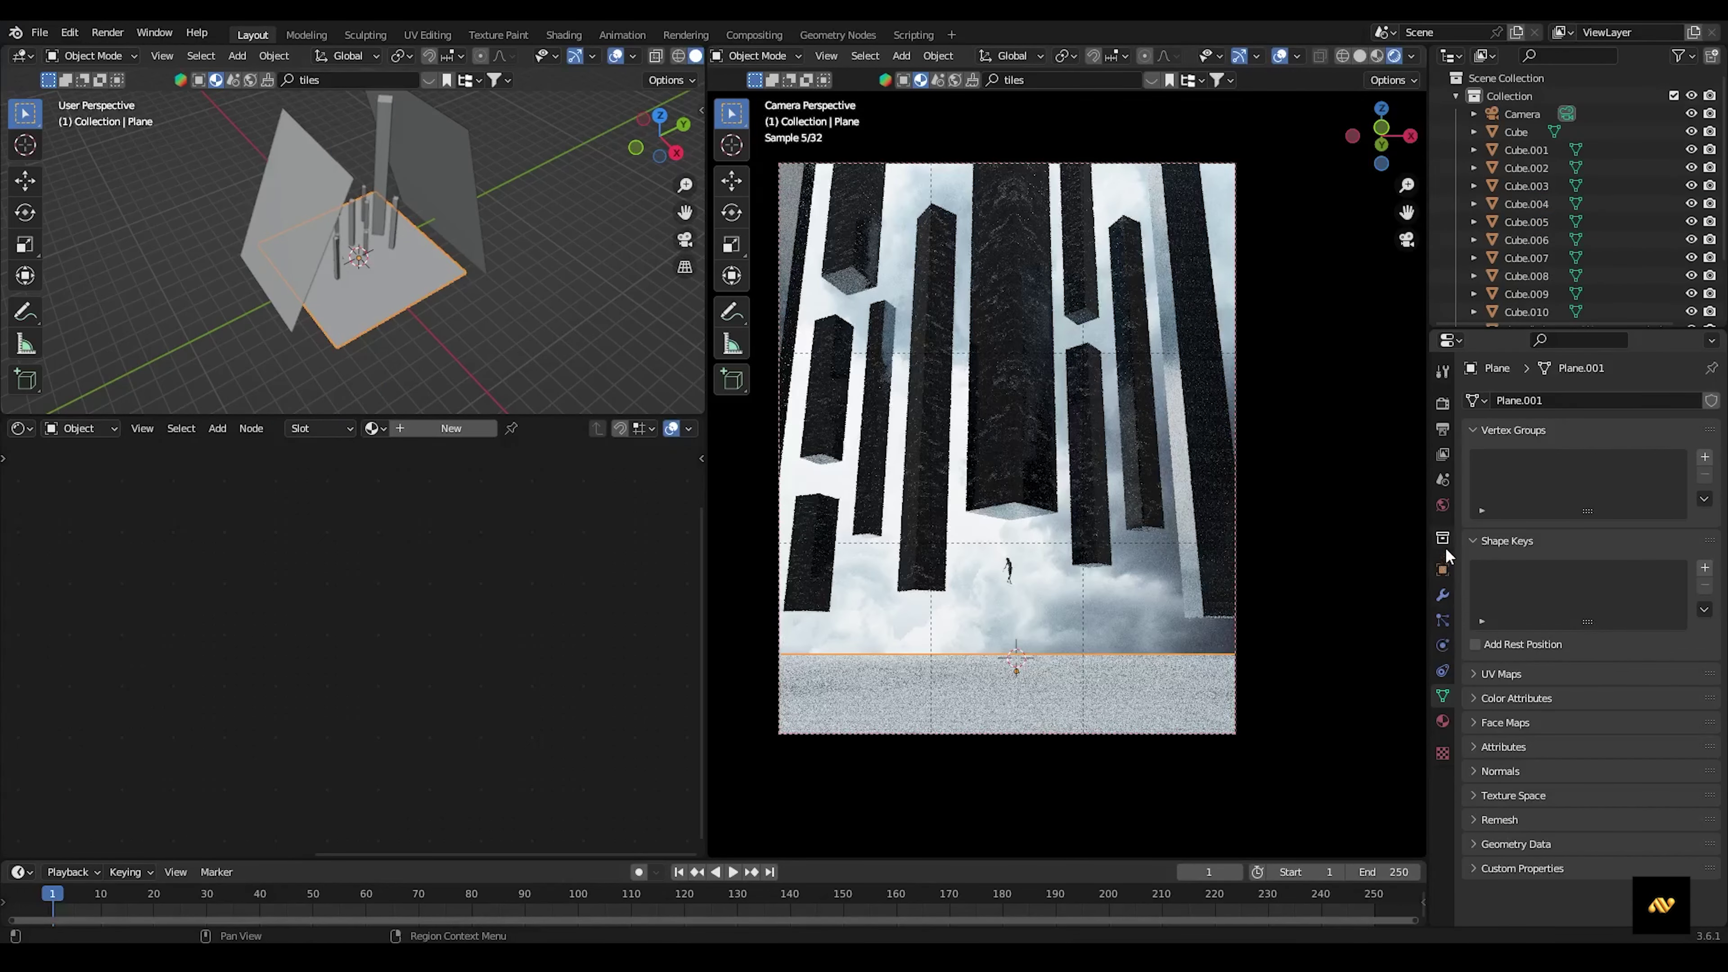
# Give the floor plane a new material with Roughness 0 and Transmission 1.
pyautogui.click(1442, 720)
pyautogui.click(1558, 476)
pyautogui.scroll(-8, 1595, 659)
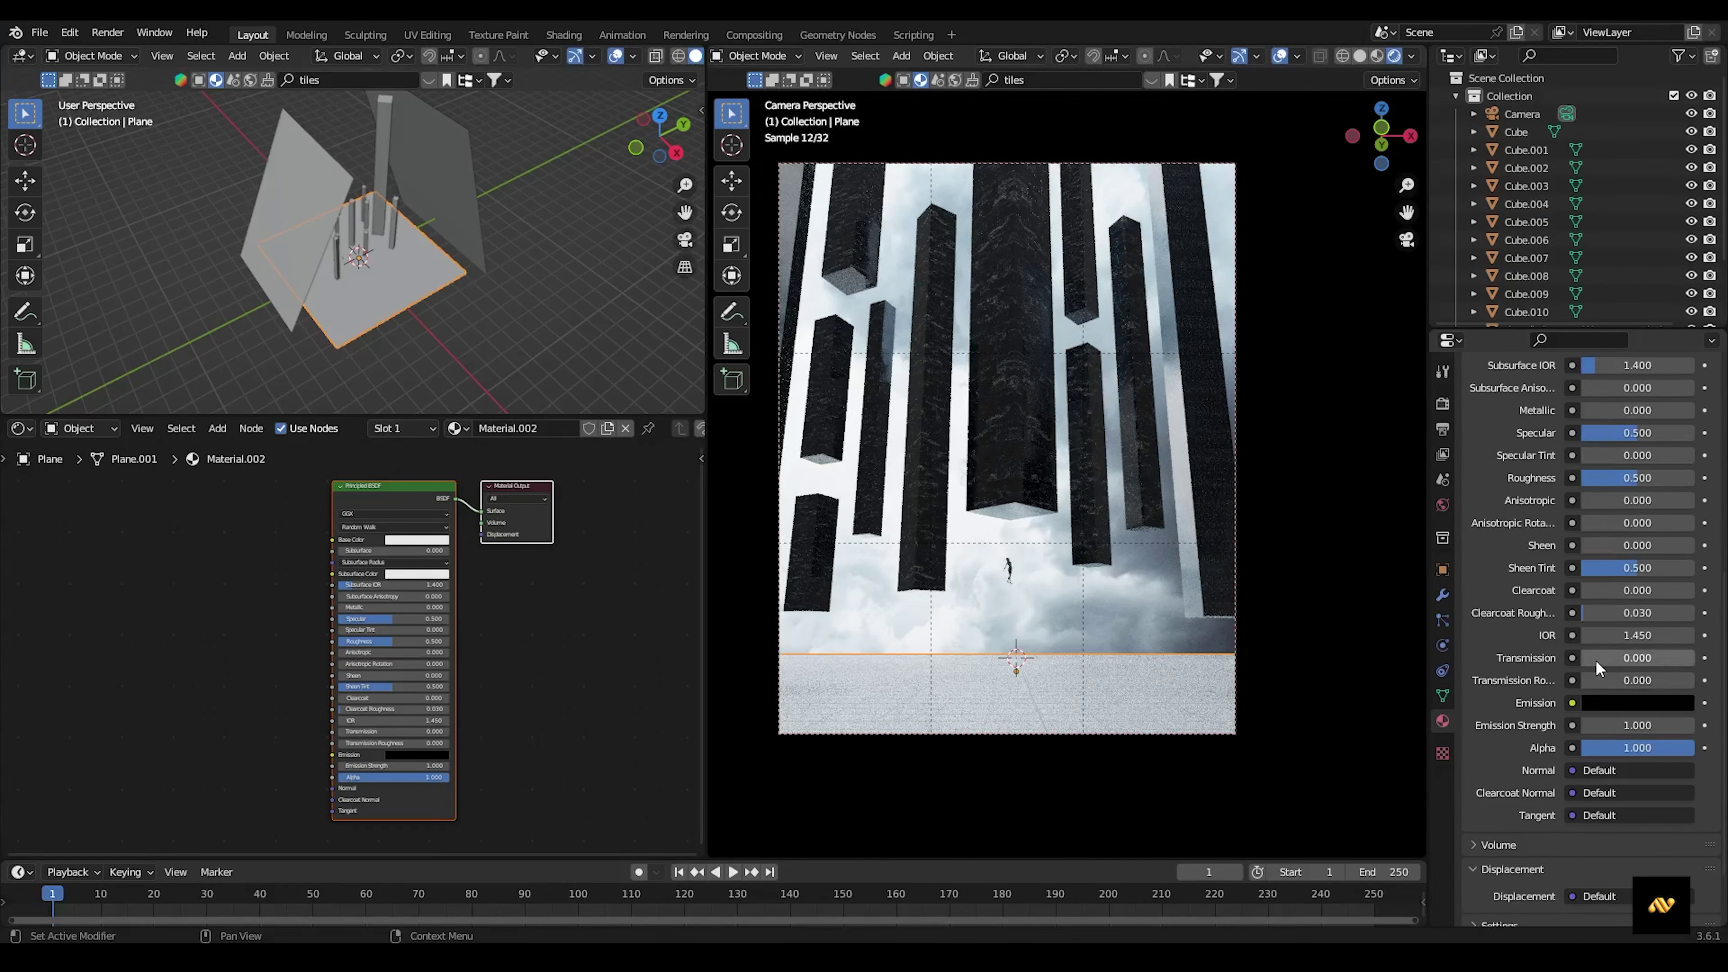
pyautogui.moveTo(1646, 477); pyautogui.dragTo(1585, 477)
pyautogui.moveTo(1592, 658); pyautogui.dragTo(1694, 657)
# Tilt the floor plane slightly around the X axis so it mirrors the pillars.
pyautogui.press('r')
pyautogui.press('x')
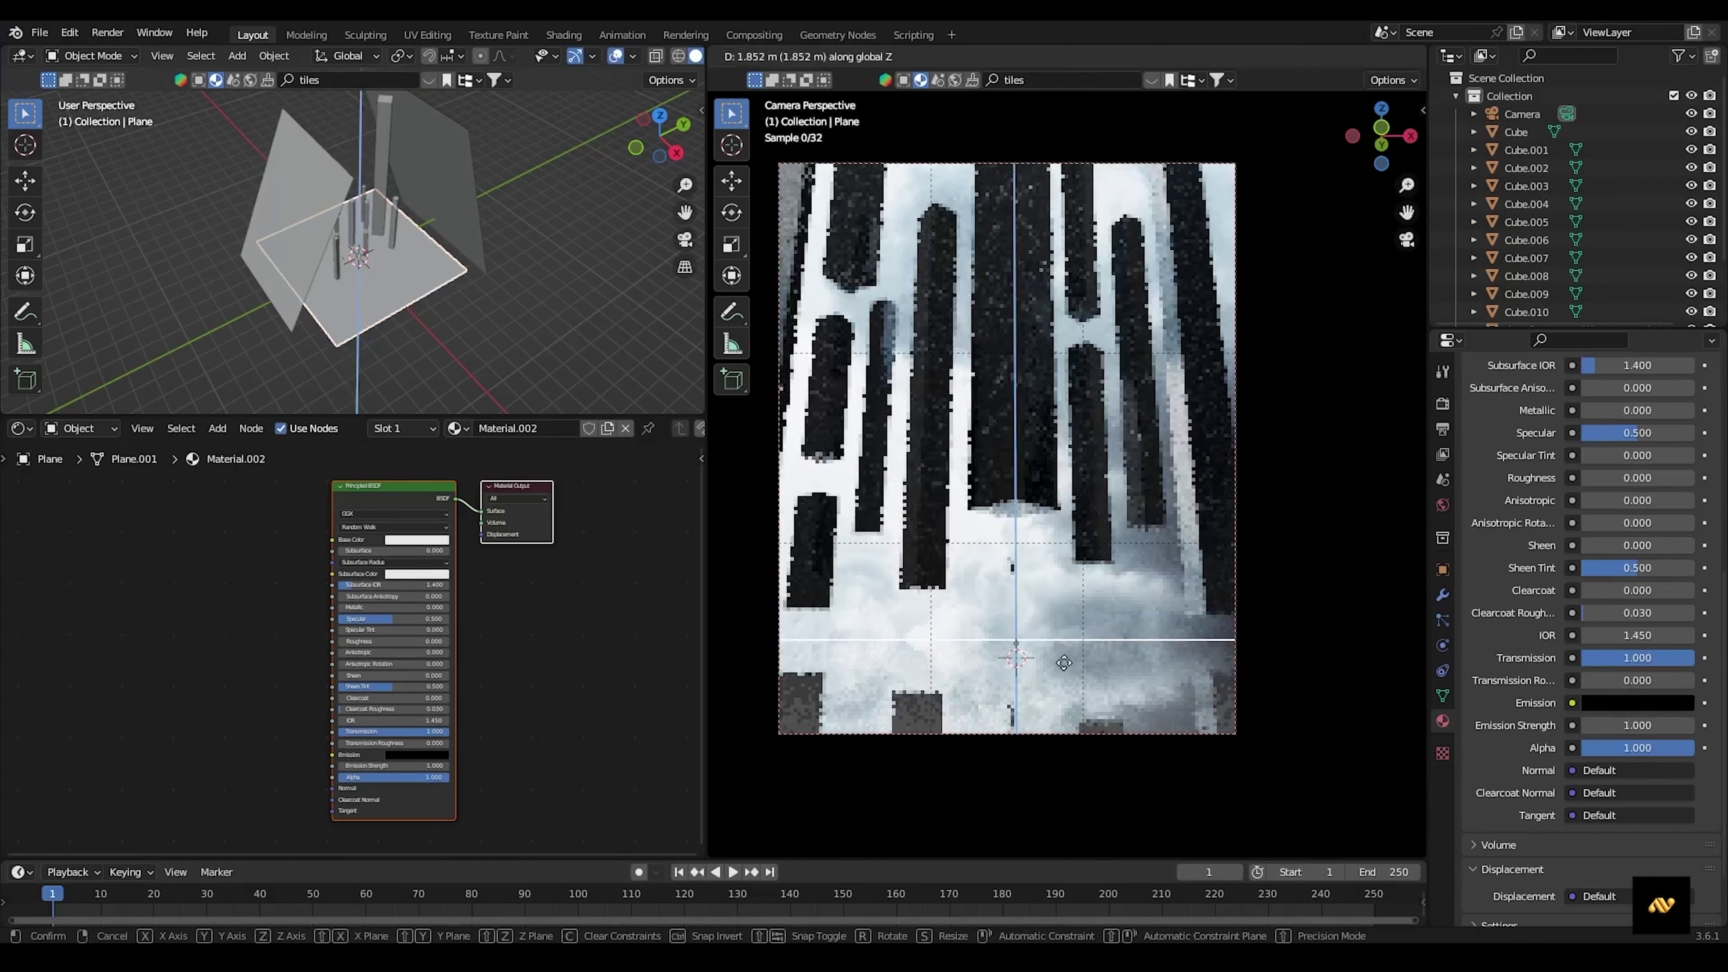
pyautogui.click(1103, 632)
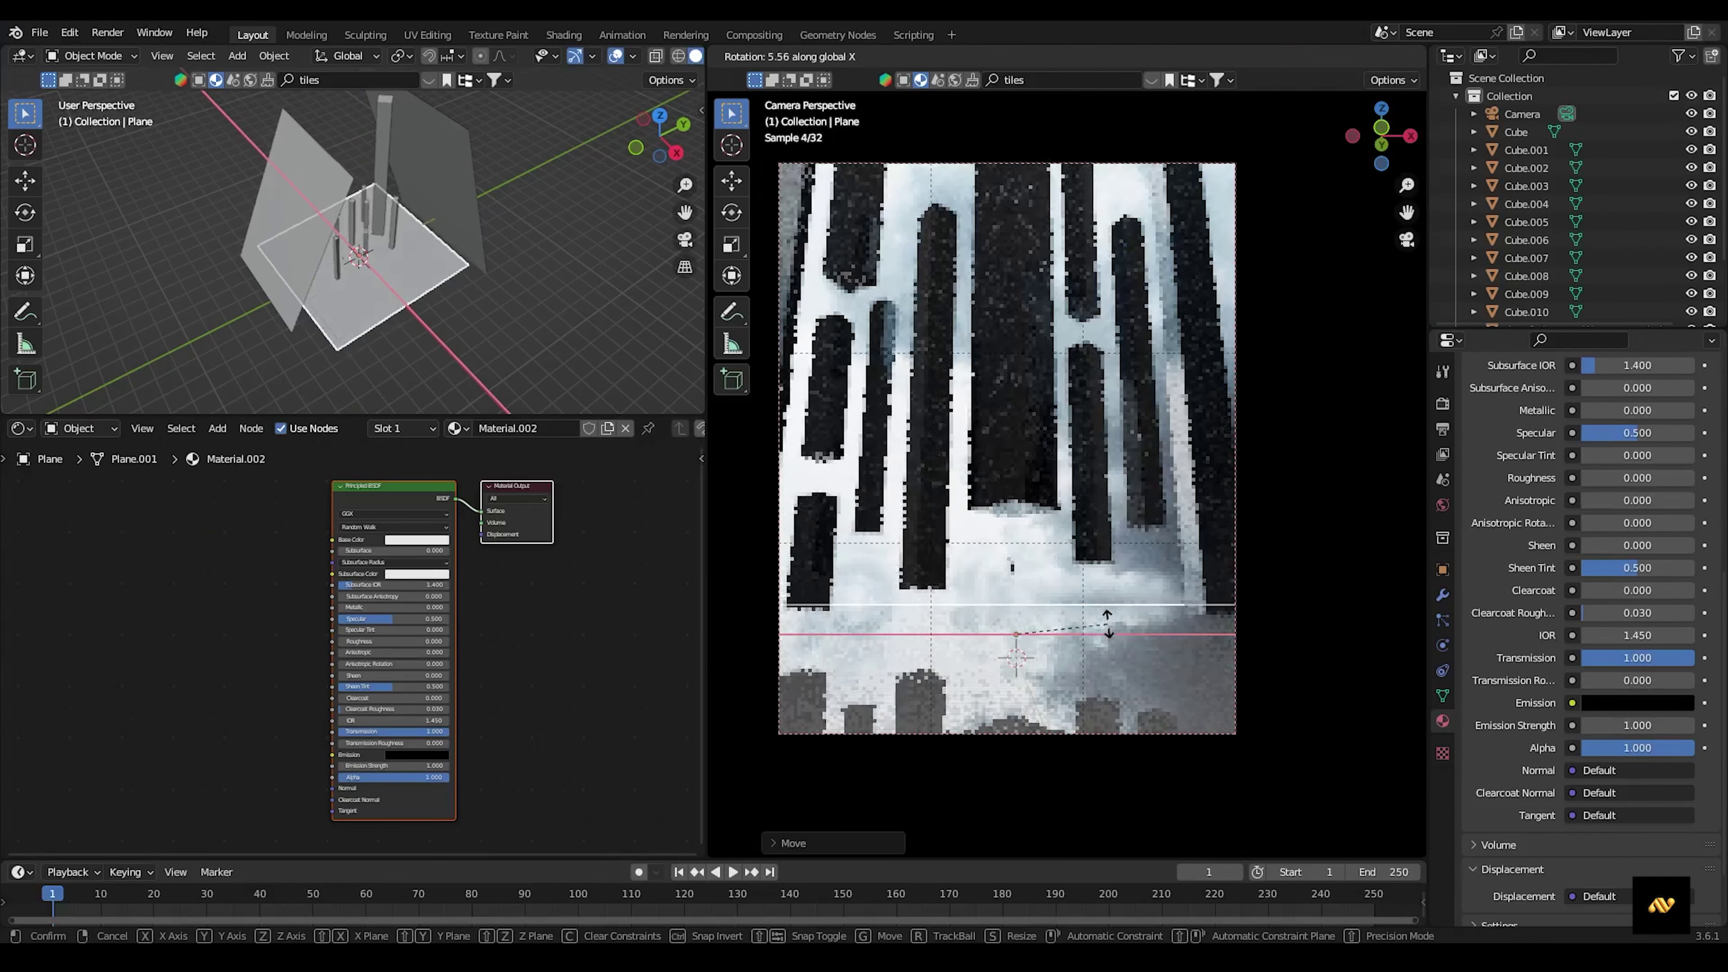
pyautogui.click(1092, 586)
pyautogui.click(1235, 638)
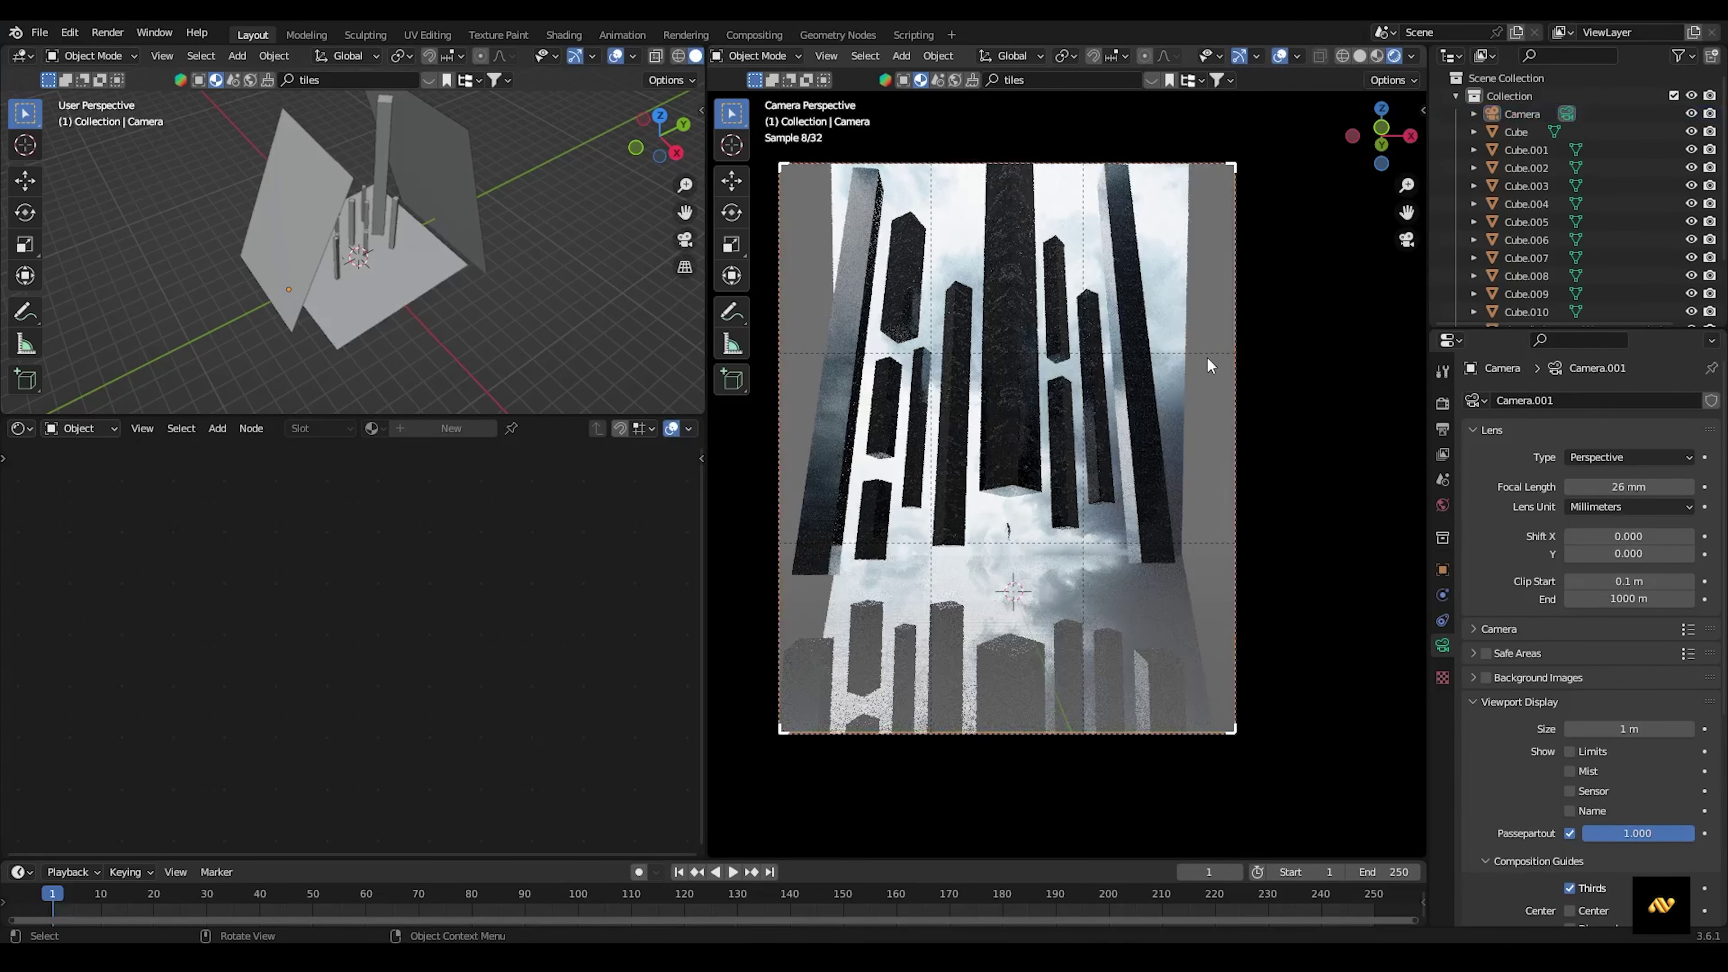
pyautogui.click(1098, 541)
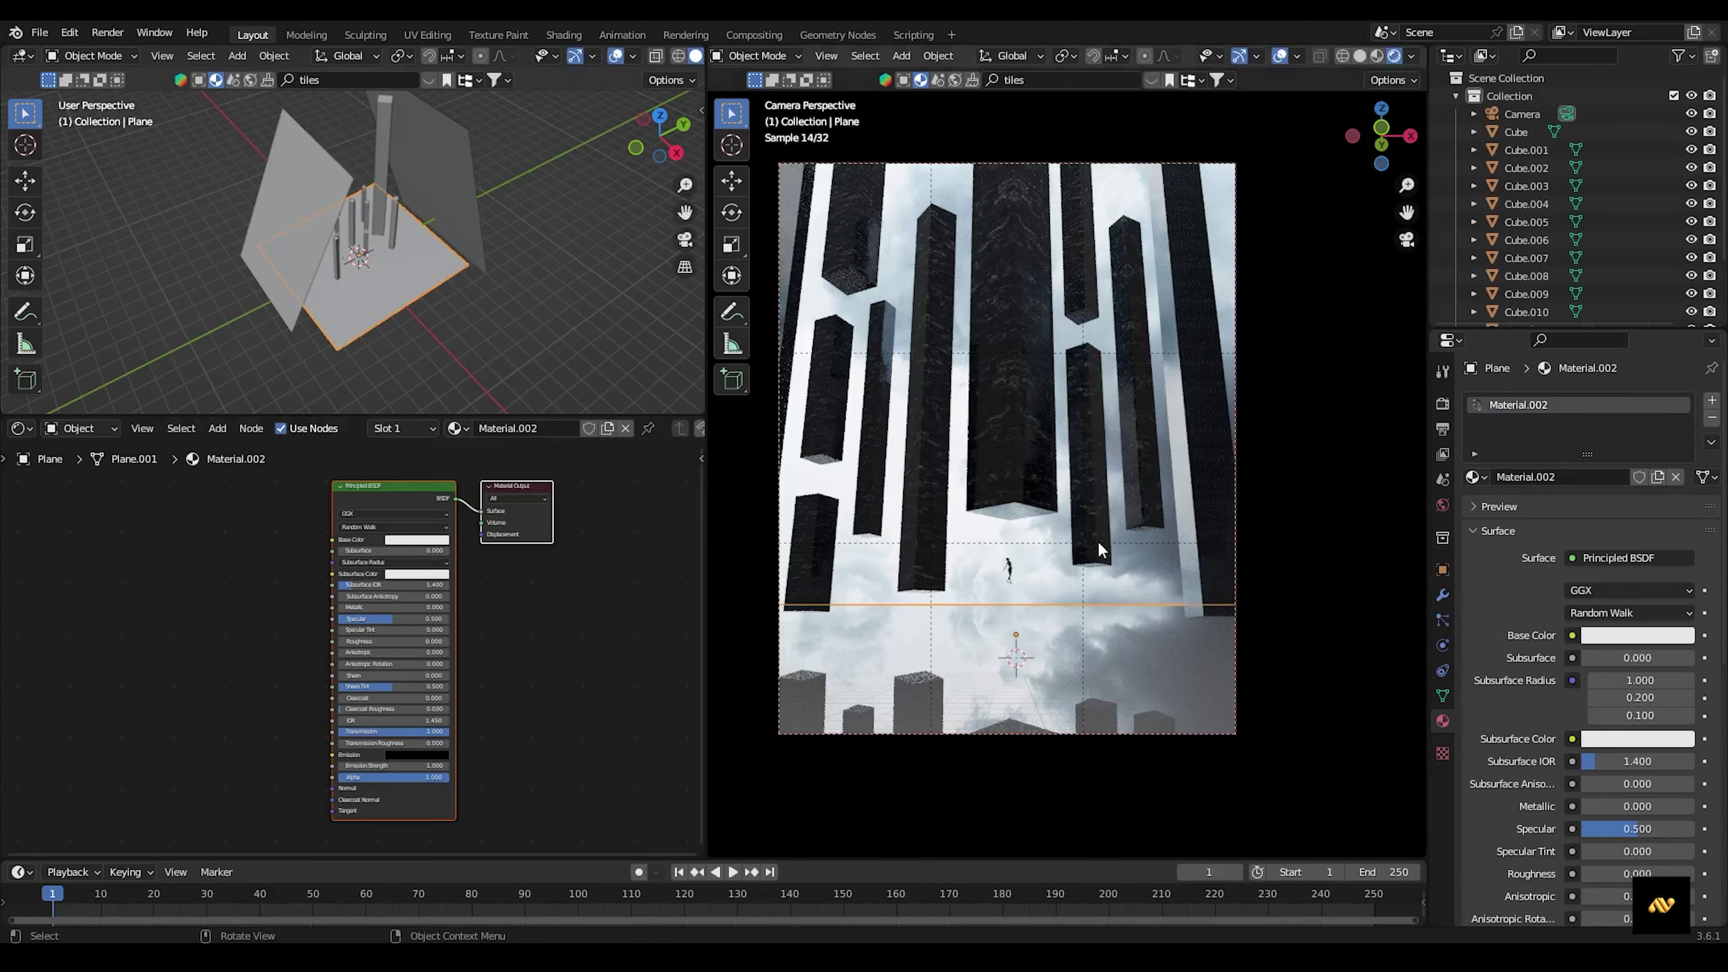
# Cancel a vertical move of the background plane and select the floor plane.
pyautogui.press('g')
pyautogui.press('z')
pyautogui.rightClick(1030, 613)
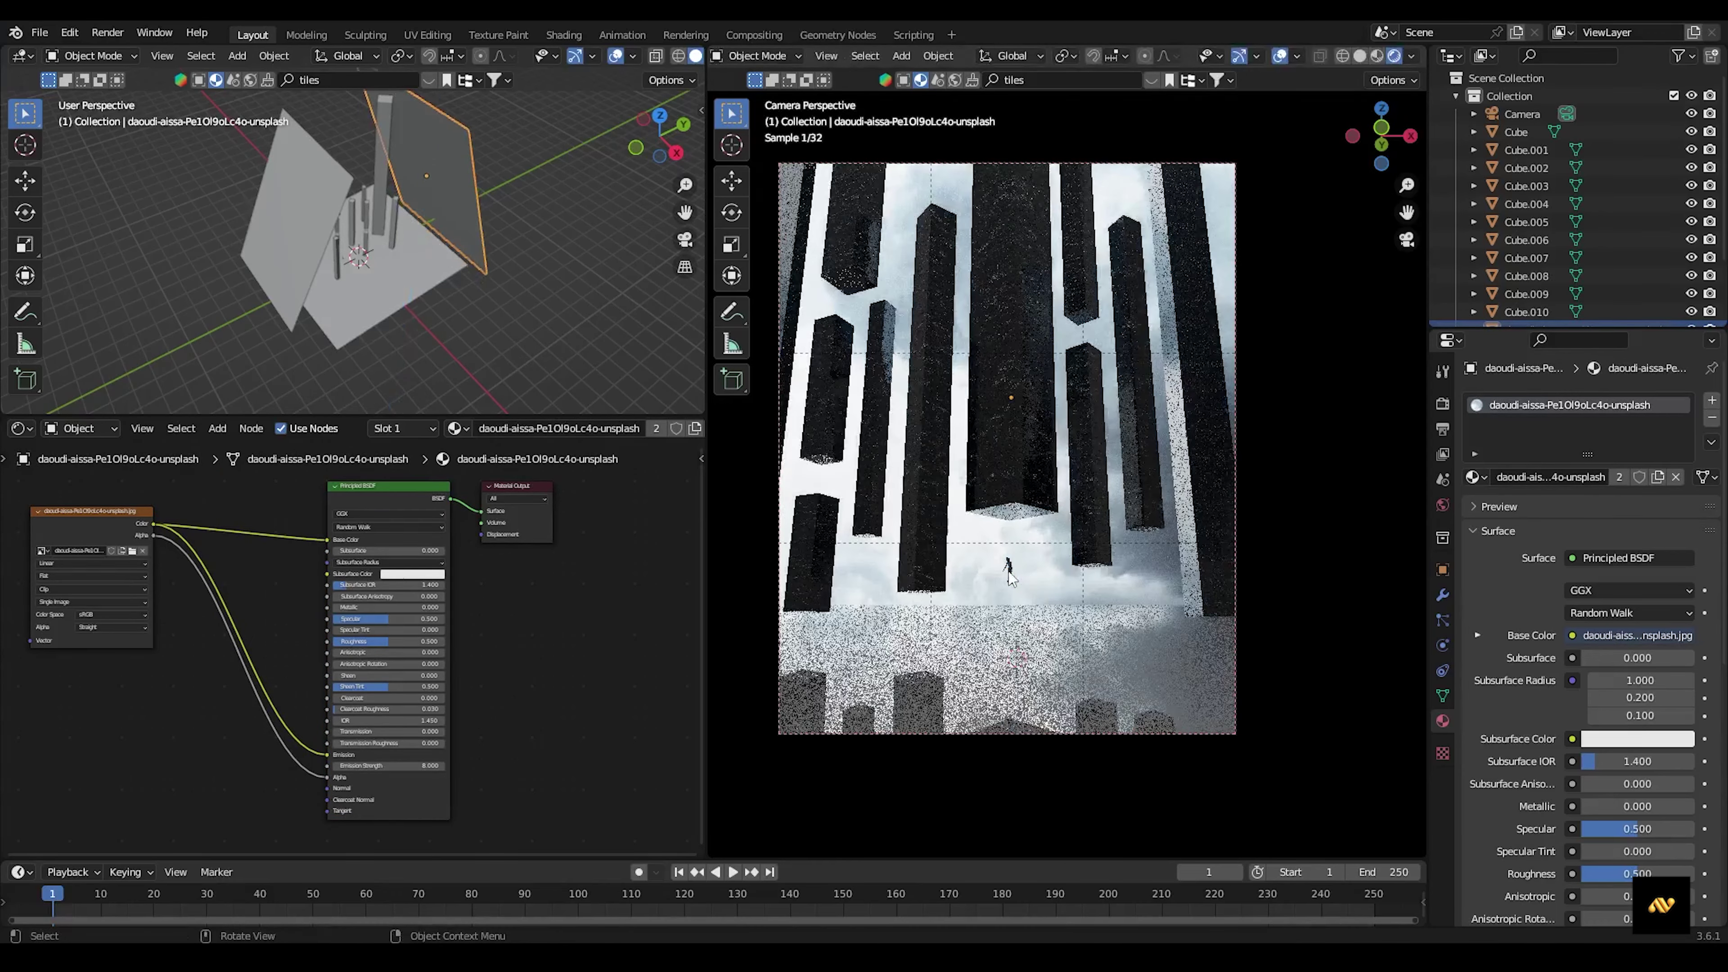
pyautogui.click(1101, 660)
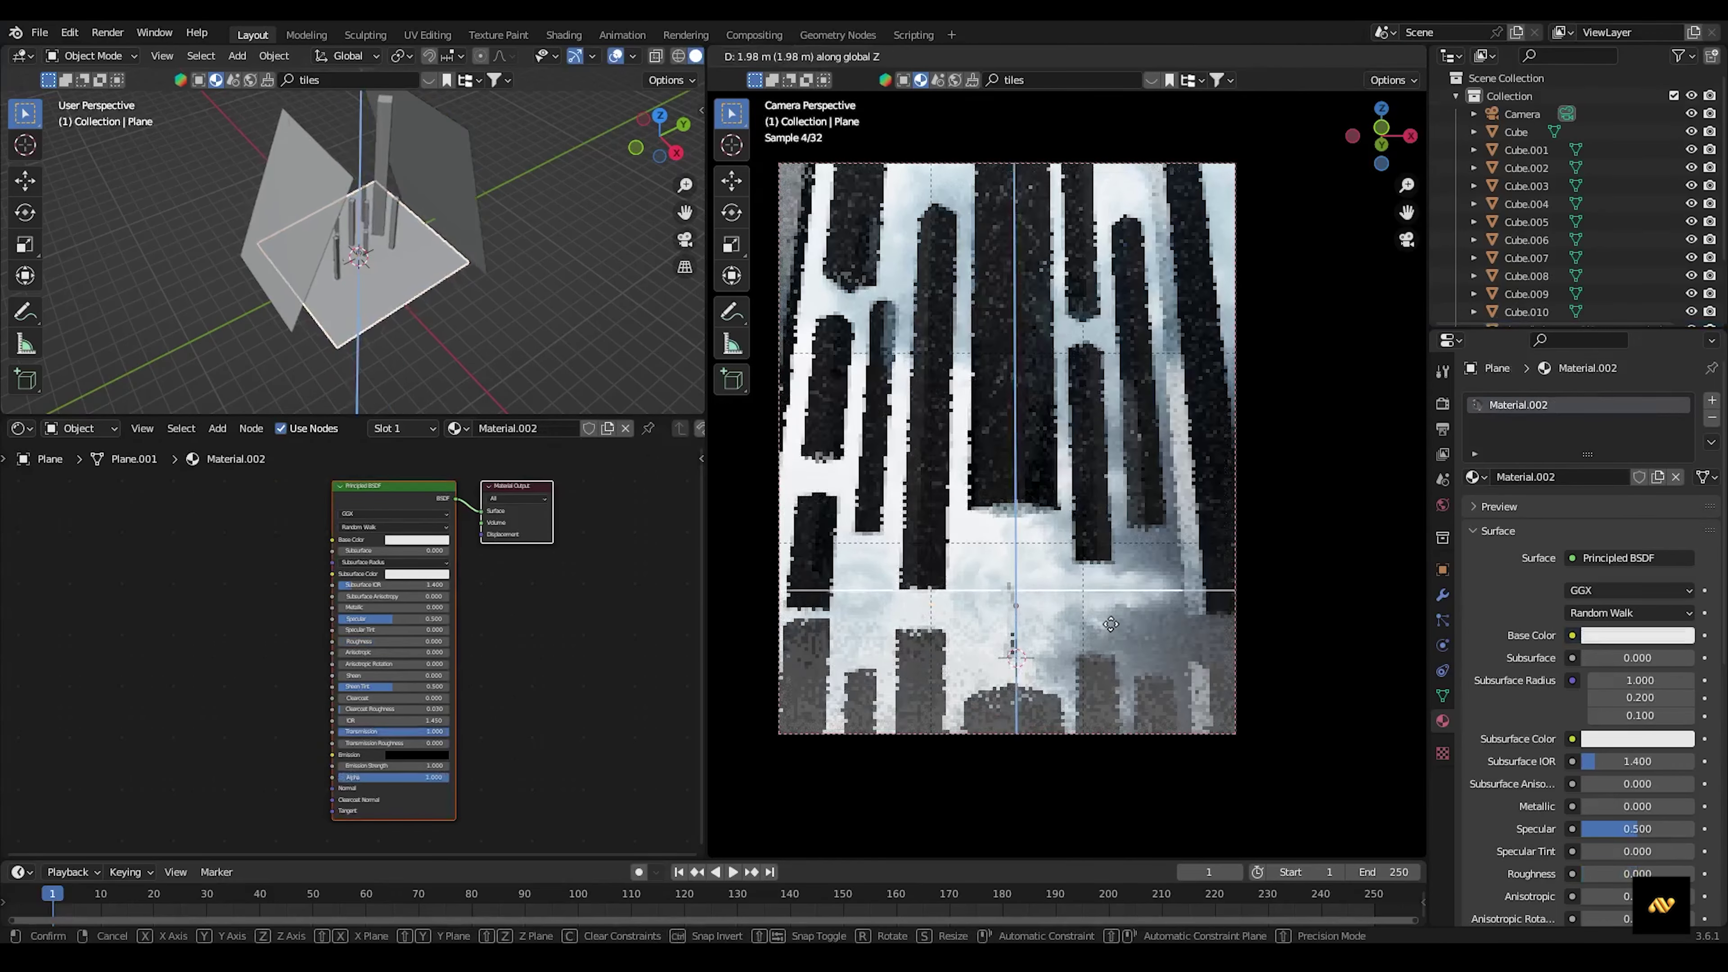
pyautogui.scroll(4, 1195, 399)
pyautogui.scroll(3, 1020, 483)
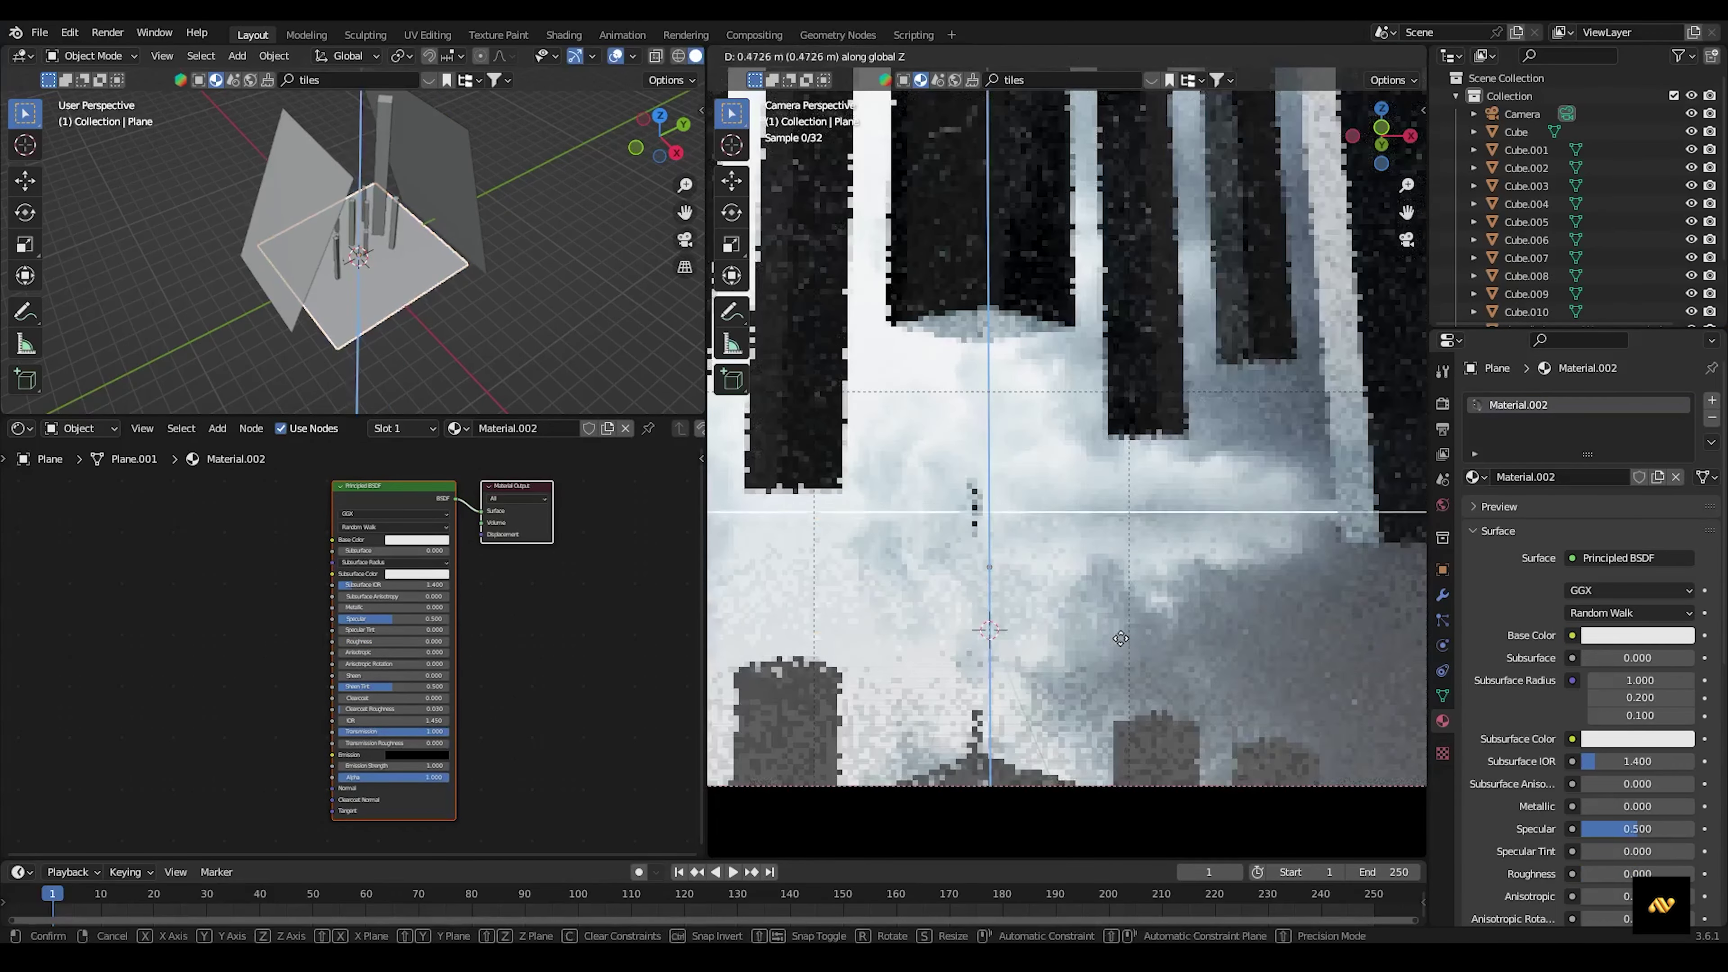
# Move the small human figure vertically along Z to sit among the pillars.
pyautogui.click(979, 477)
pyautogui.press('g')
pyautogui.press('z')
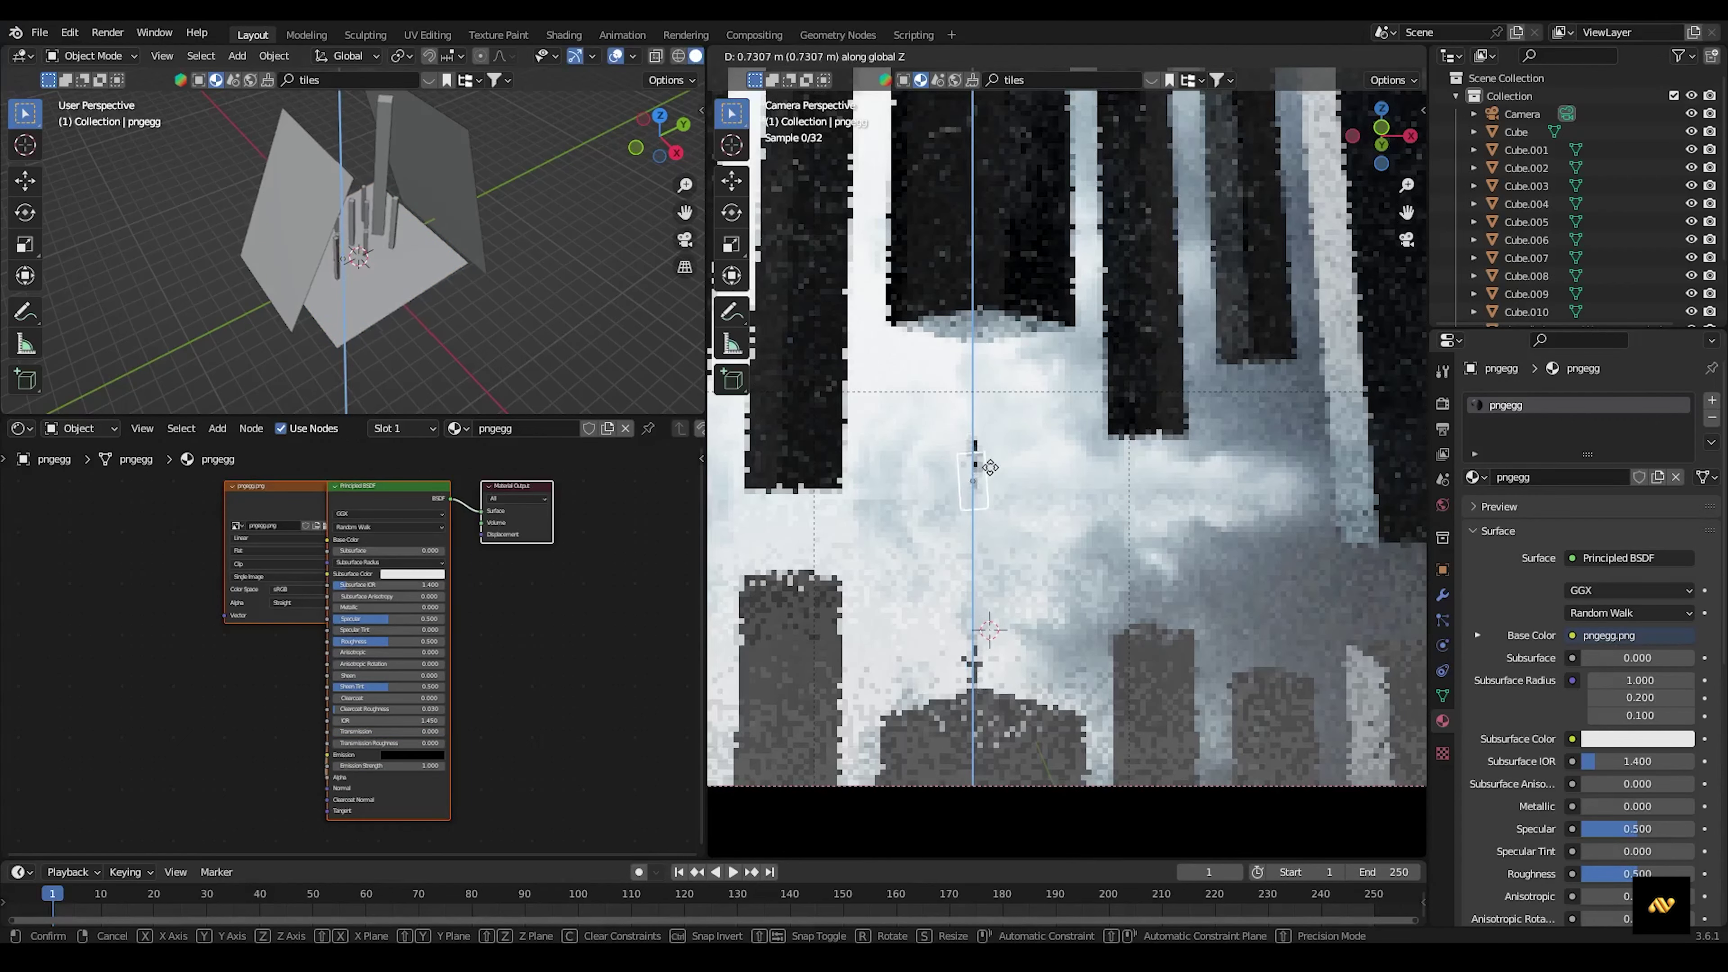
pyautogui.click(990, 467)
pyautogui.scroll(-4, 1061, 477)
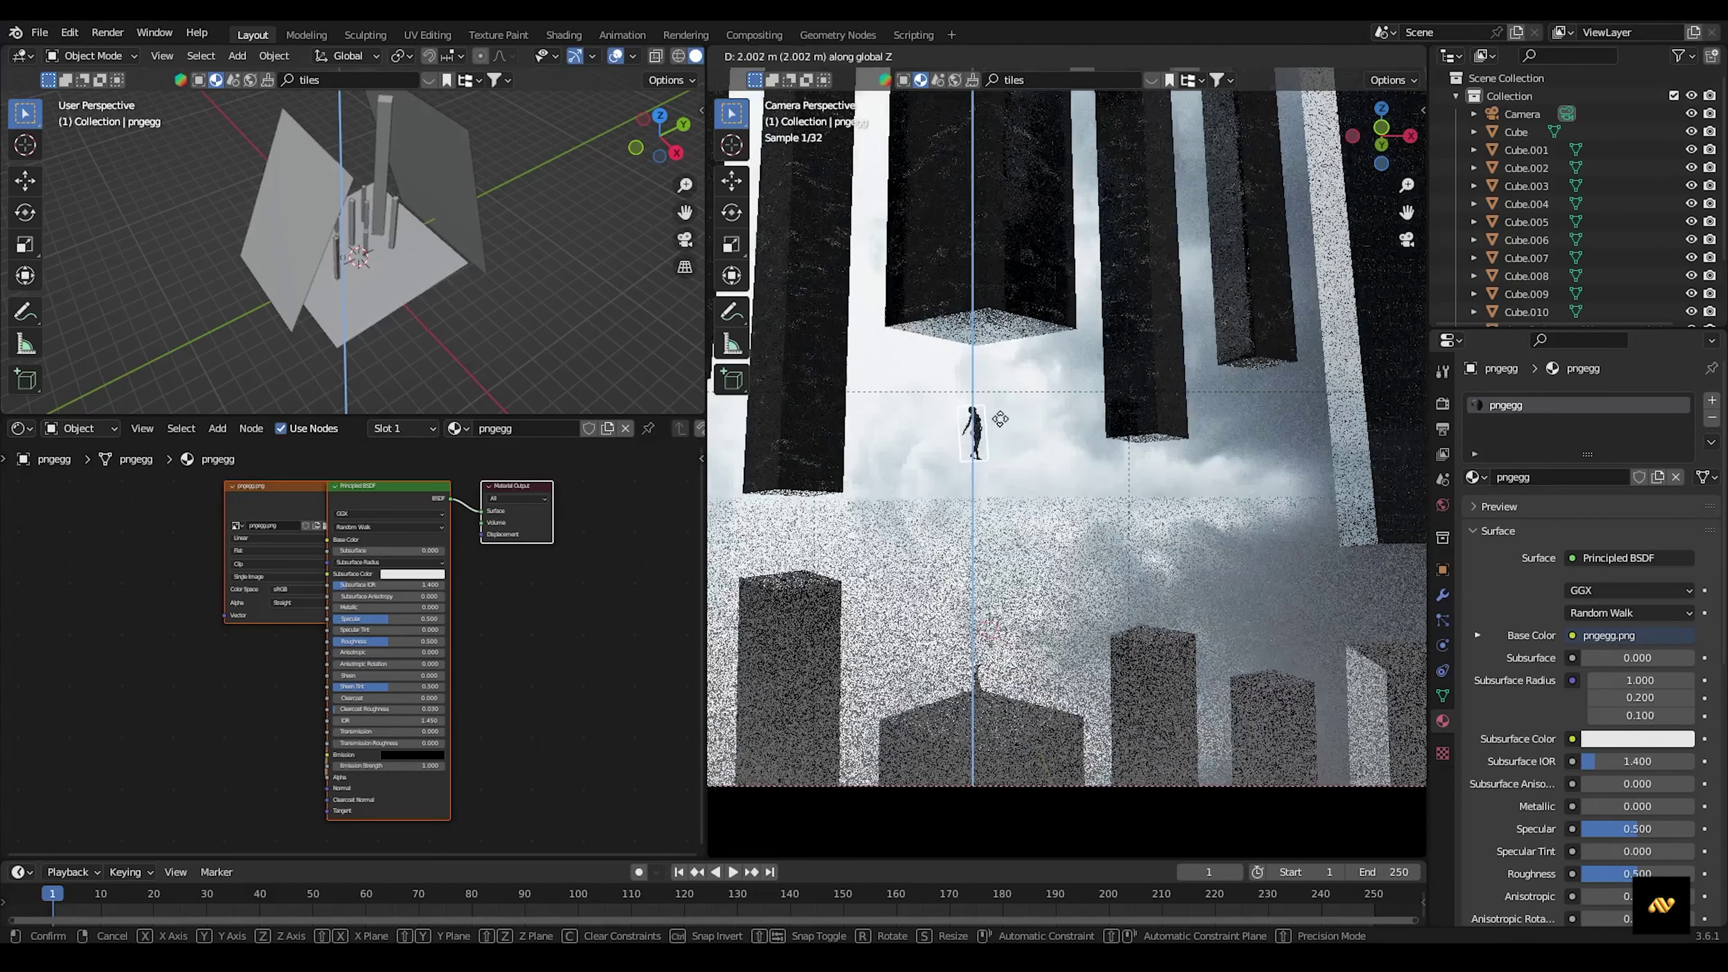
pyautogui.click(1137, 495)
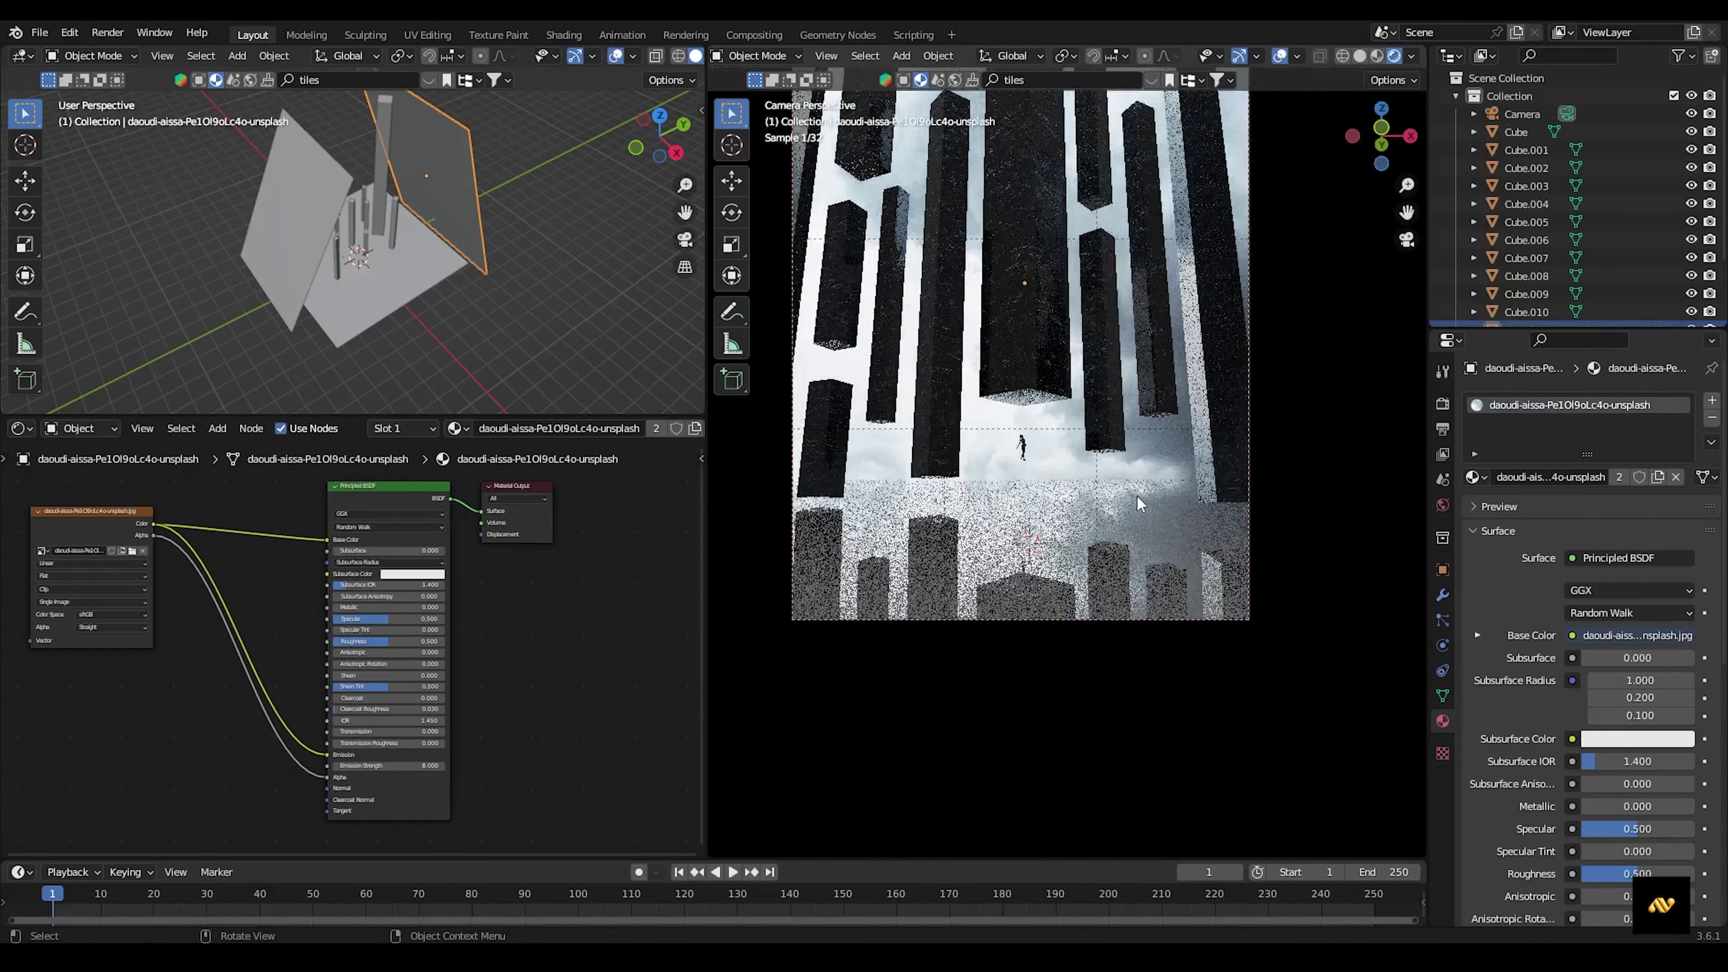
pyautogui.scroll(-3, 1137, 497)
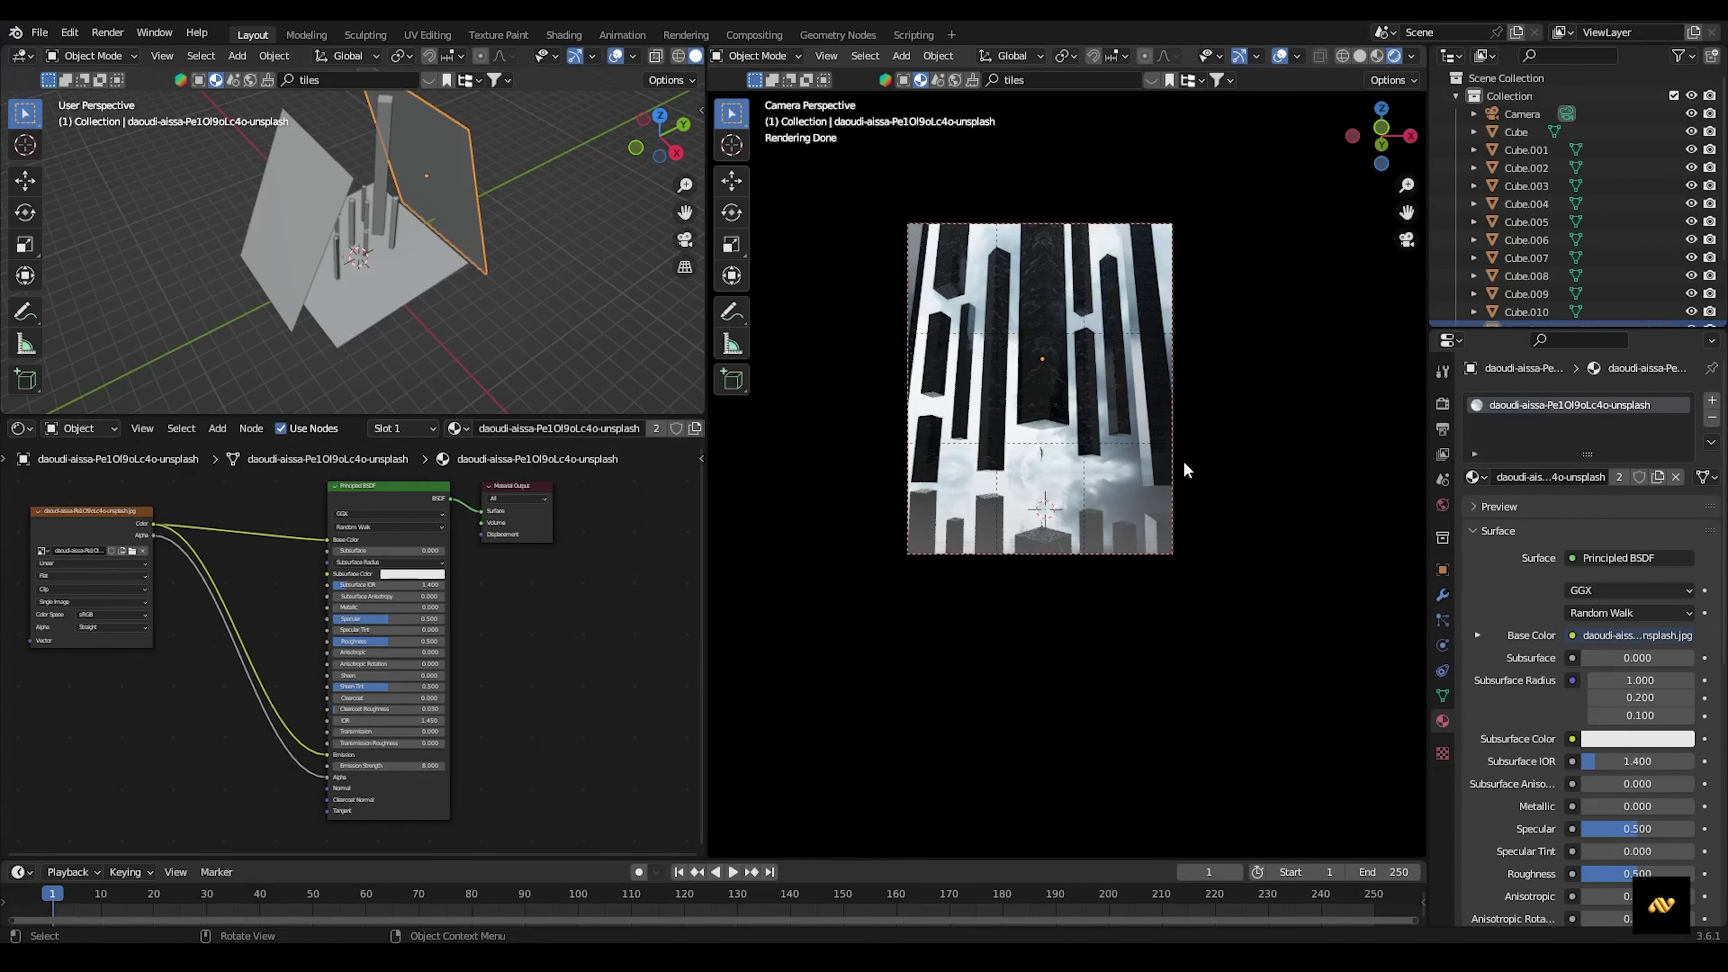
pyautogui.click(1083, 528)
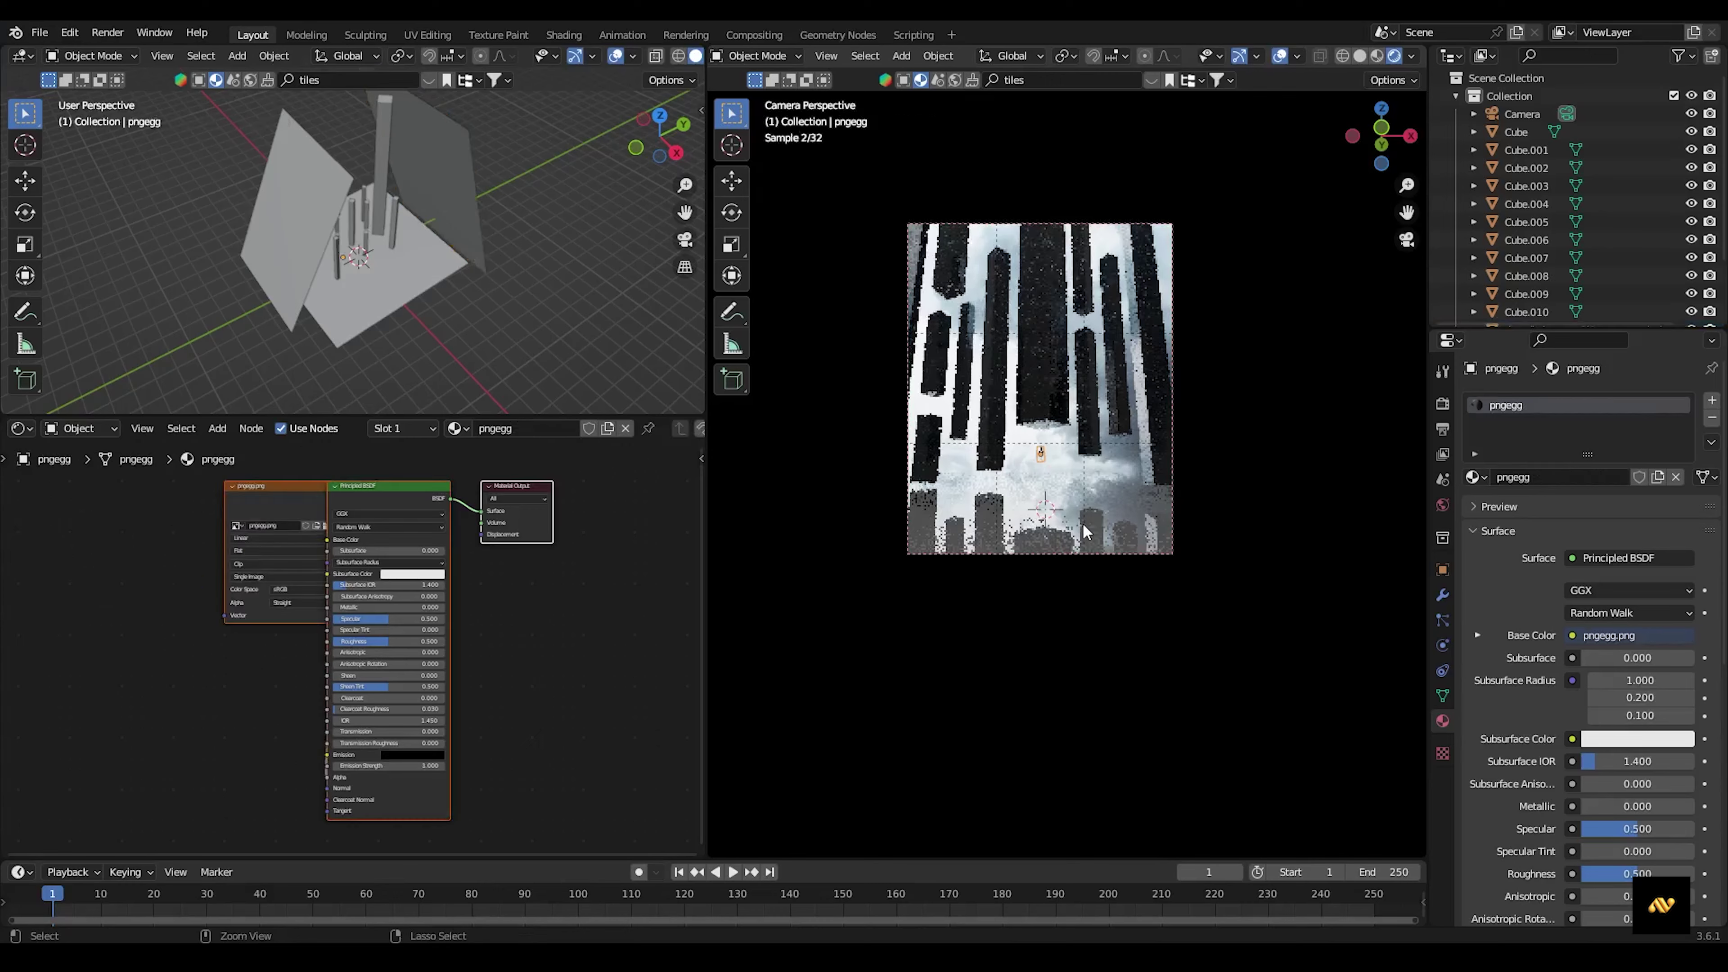
pyautogui.click(1083, 525)
pyautogui.scroll(3, 1035, 471)
pyautogui.click(1027, 505)
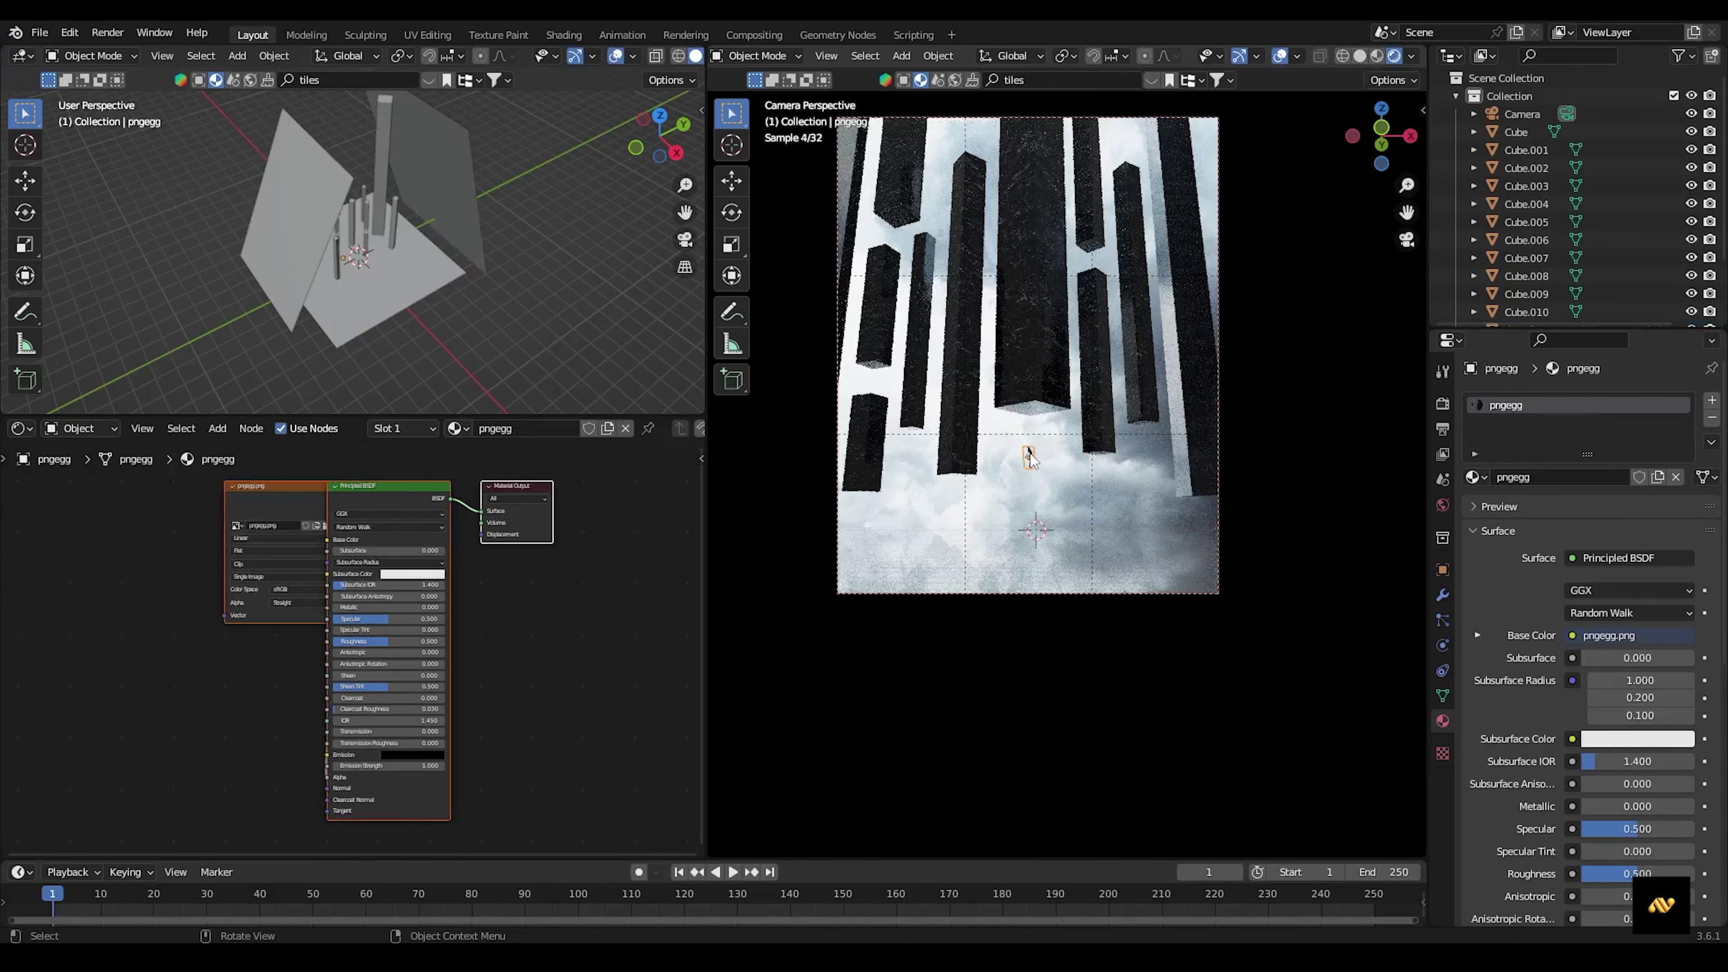